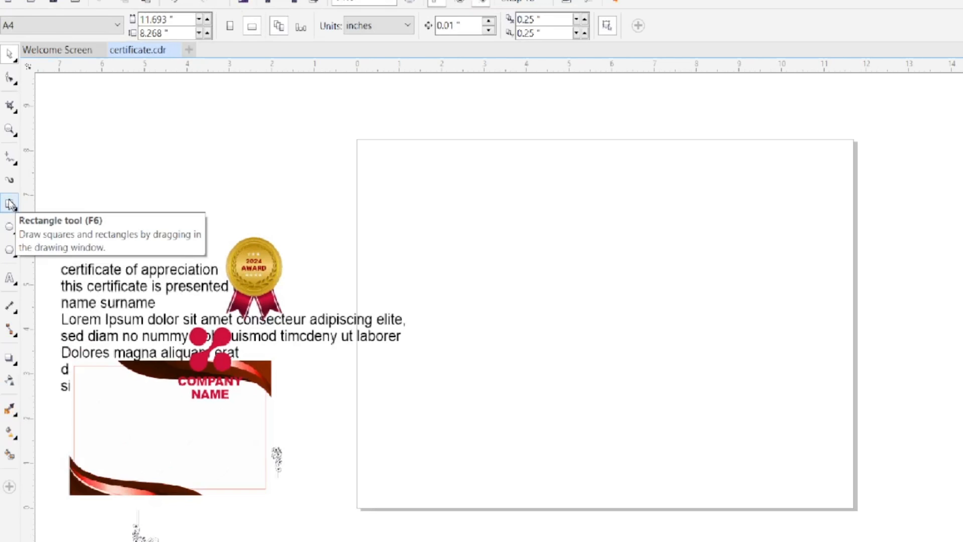
- Add a rectangle matching the A4 page size and give it a hairline outline
{"action": "double_click", "coordinate": [10, 204]}
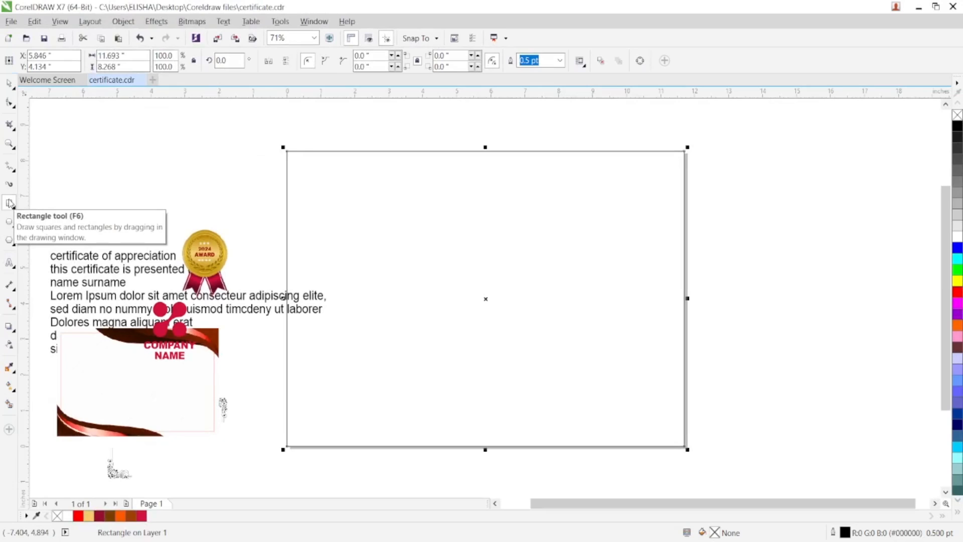
{"action": "left_click", "coordinate": [560, 60]}
{"action": "left_click", "coordinate": [531, 84]}
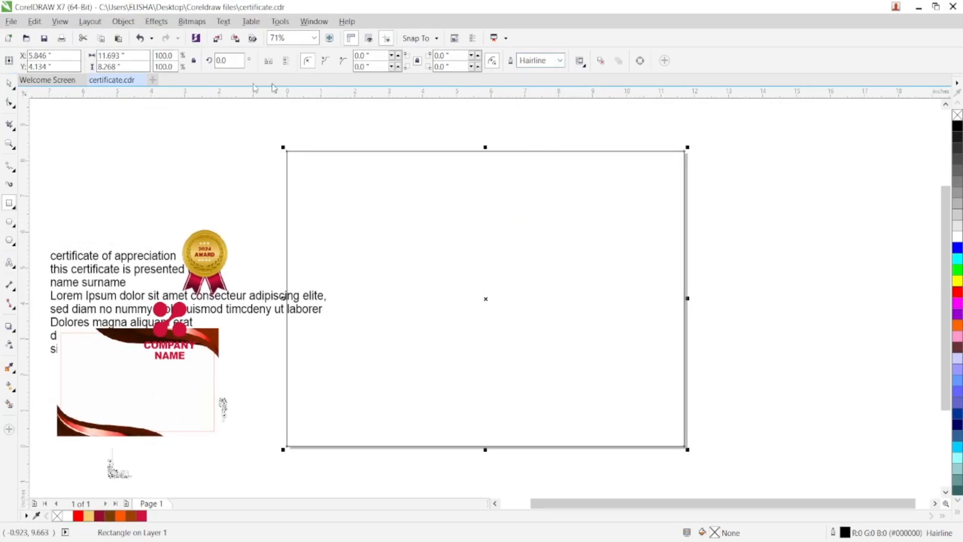
{"action": "left_click", "coordinate": [10, 84]}
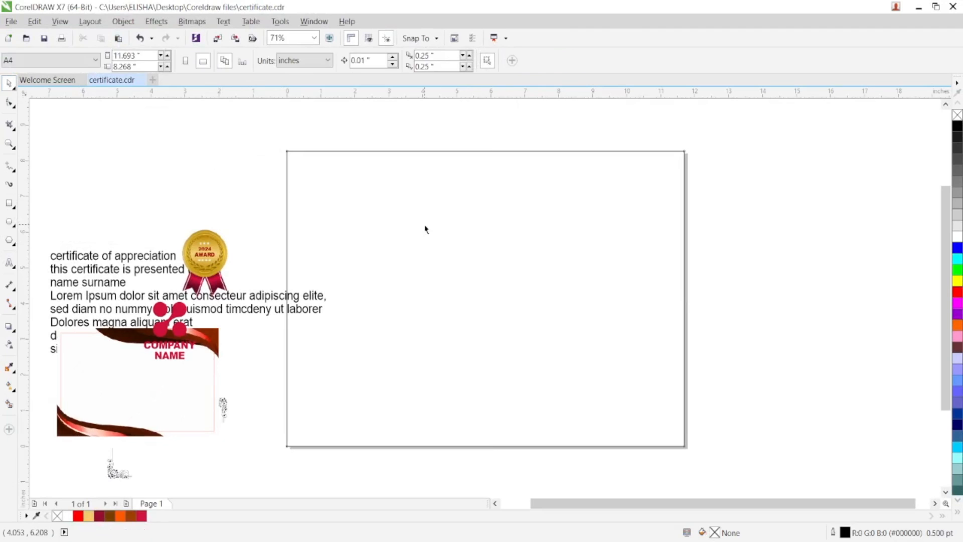
- Separate the overlapping wavy border image, award medal and company logo, placing the border image over the page's right edge
{"action": "mouse_move", "coordinate": [208, 355]}
{"action": "left_mouse_down"}
{"action": "mouse_move", "coordinate": [236, 176]}
{"action": "mouse_move", "coordinate": [243, 180]}
{"action": "left_mouse_up"}
{"action": "left_click_drag", "start_coordinate": [212, 283], "coordinate": [230, 373]}
{"action": "left_click_drag", "start_coordinate": [183, 336], "coordinate": [156, 334]}
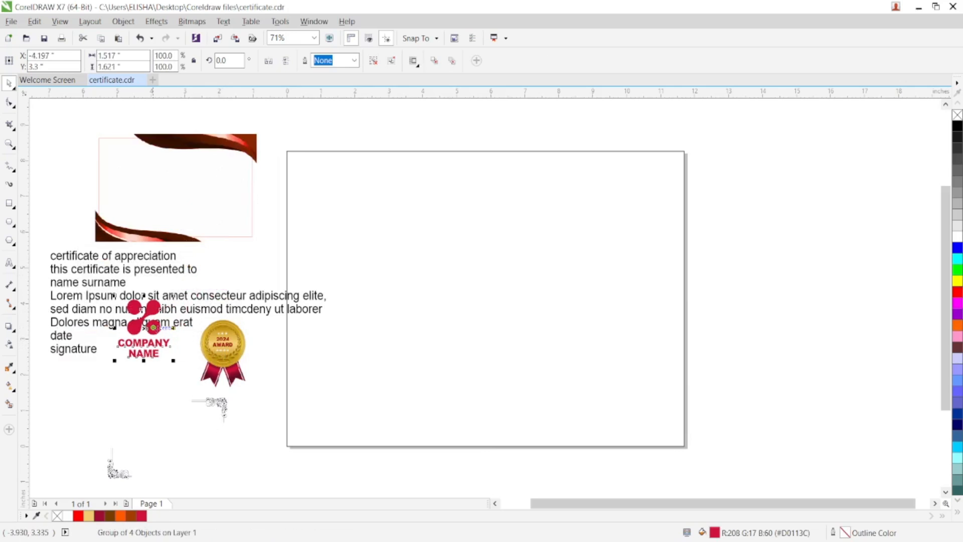
{"action": "mouse_move", "coordinate": [208, 187]}
{"action": "left_mouse_down"}
{"action": "mouse_move", "coordinate": [222, 158]}
{"action": "mouse_move", "coordinate": [234, 158]}
{"action": "mouse_move", "coordinate": [473, 203]}
{"action": "mouse_move", "coordinate": [787, 224]}
{"action": "left_mouse_up"}
{"action": "left_click", "coordinate": [477, 252]}
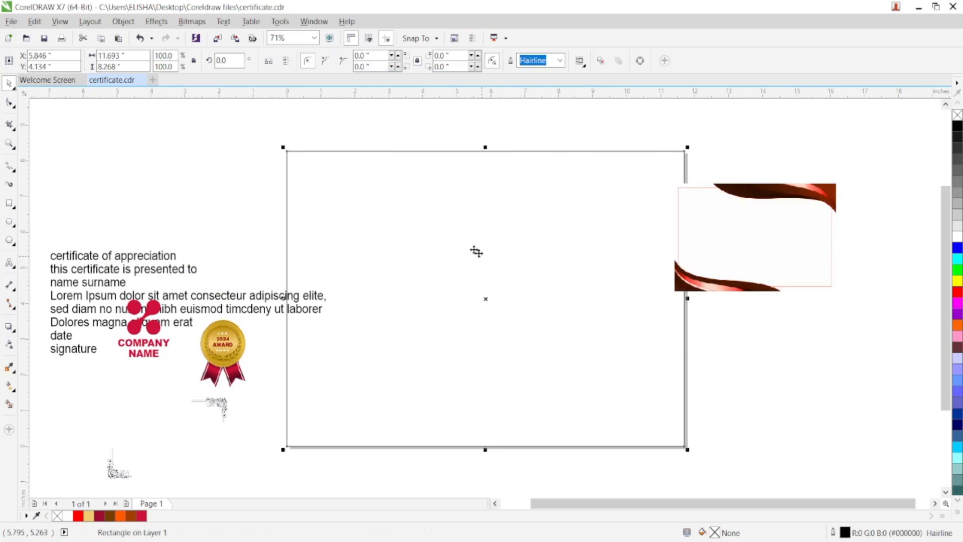
- Move the award medal up and enlarge the floral corner image to about 7.85 × 5.63 in, parking it left of the page
{"action": "left_click_drag", "start_coordinate": [233, 350], "coordinate": [230, 242]}
{"action": "left_click_drag", "start_coordinate": [225, 407], "coordinate": [531, 266]}
{"action": "left_click_drag", "start_coordinate": [564, 233], "coordinate": [668, 154]}
{"action": "left_click_drag", "start_coordinate": [618, 204], "coordinate": [223, 167]}
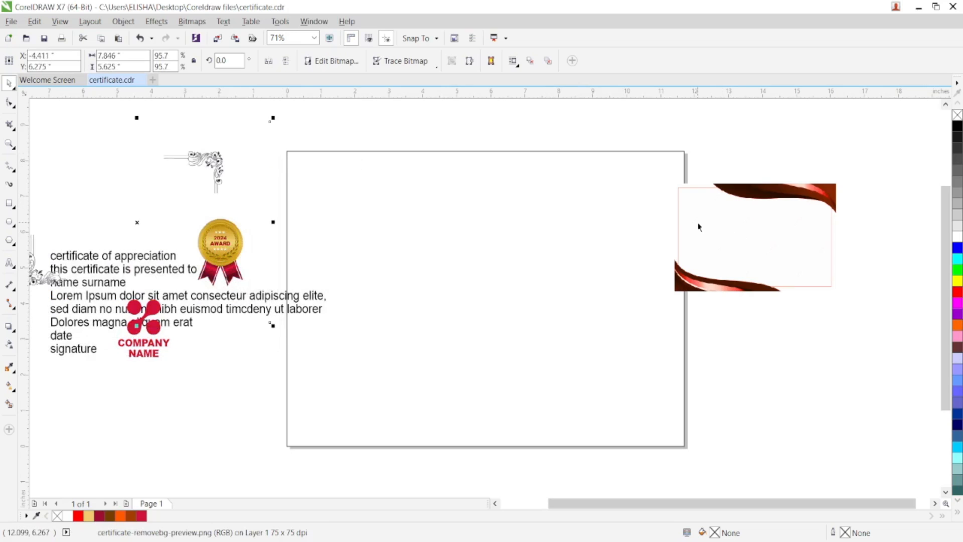
- Enlarge the wavy border image to about 8.13 × 5.17 in and PowerClip it inside the page rectangle
{"action": "left_click", "coordinate": [751, 194]}
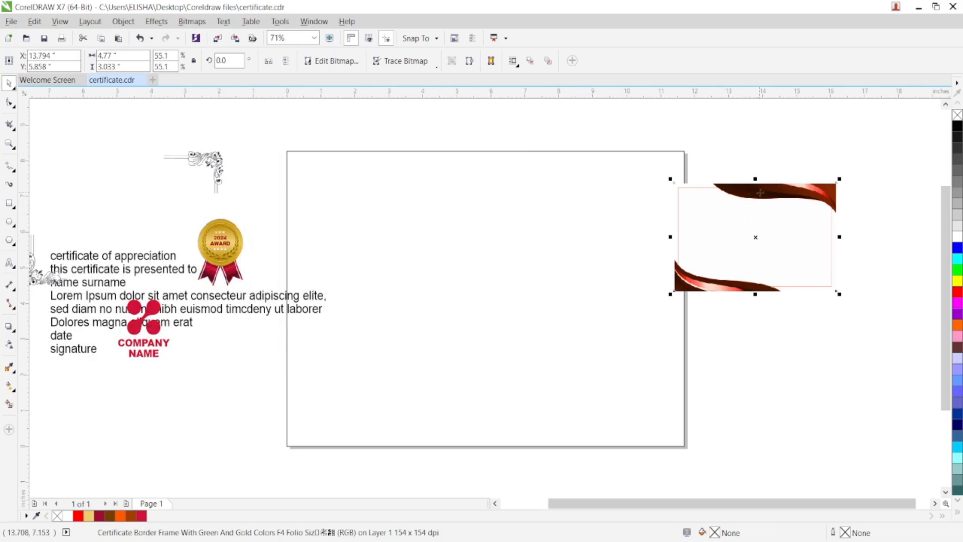
{"action": "left_click_drag", "start_coordinate": [671, 293], "coordinate": [557, 370]}
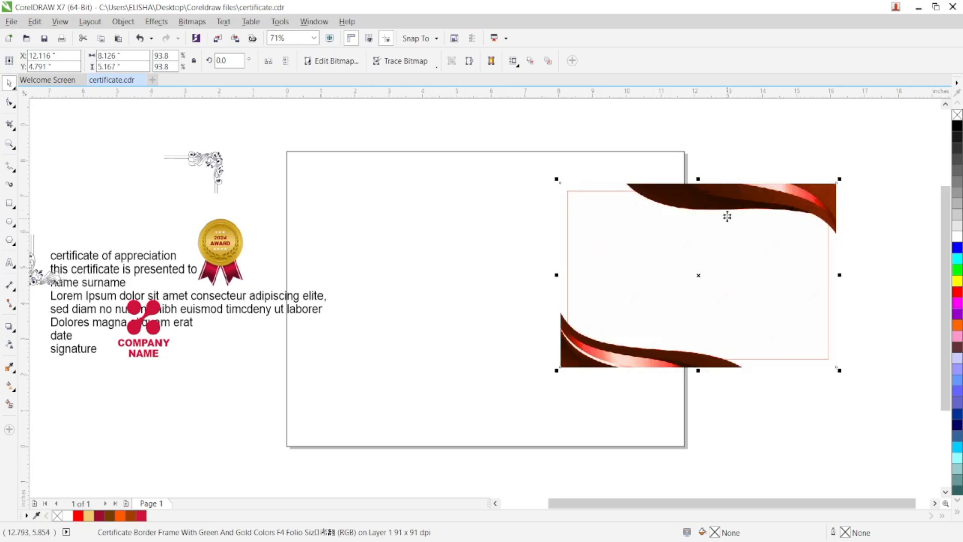
{"action": "left_click_drag", "start_coordinate": [727, 217], "coordinate": [738, 189]}
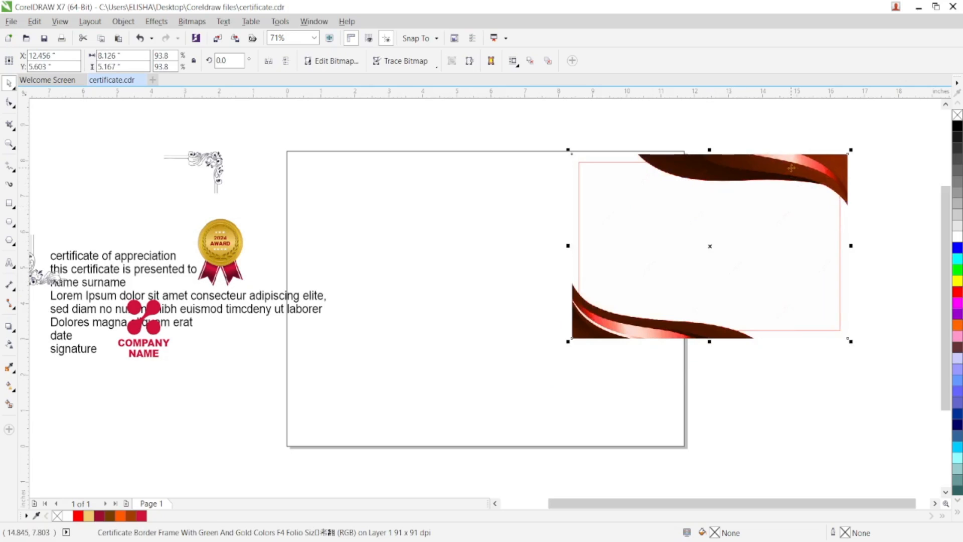
{"action": "right_click", "coordinate": [792, 170]}
{"action": "left_click", "coordinate": [810, 177]}
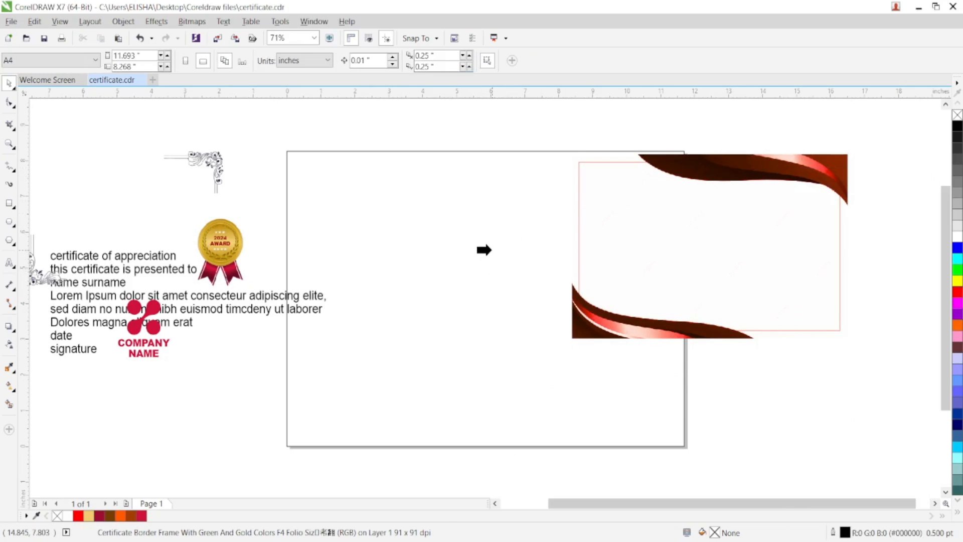
{"action": "left_click", "coordinate": [485, 251]}
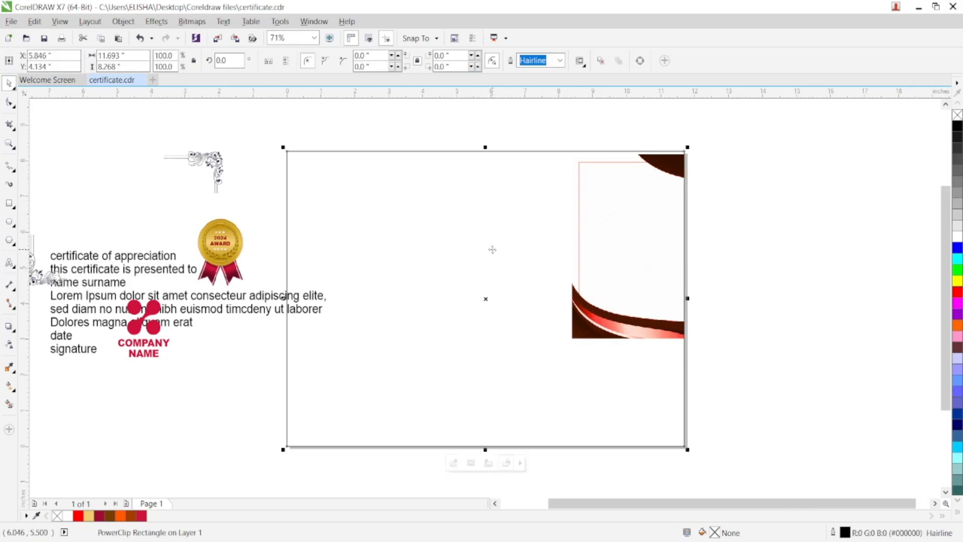
- Edit the PowerClip contents and enlarge the wavy border image to about 13.85 × 8.81 in so it covers the page rectangle
{"action": "left_click", "coordinate": [717, 245]}
{"action": "left_click", "coordinate": [672, 243]}
{"action": "right_click", "coordinate": [591, 216]}
{"action": "left_click", "coordinate": [626, 200]}
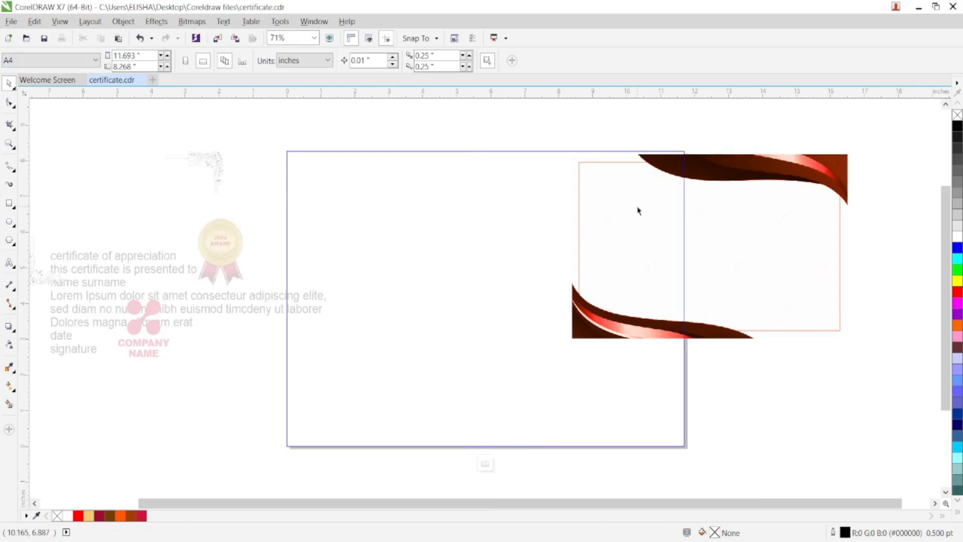
{"action": "left_click", "coordinate": [657, 230]}
{"action": "left_click_drag", "start_coordinate": [658, 230], "coordinate": [358, 215]}
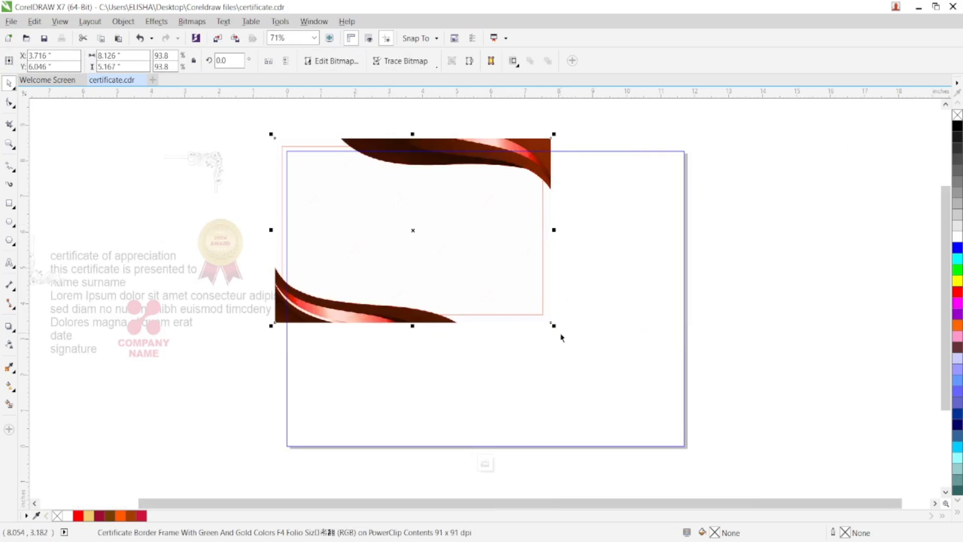
{"action": "left_click_drag", "start_coordinate": [554, 326], "coordinate": [742, 444]}
{"action": "left_click_drag", "start_coordinate": [701, 238], "coordinate": [685, 238]}
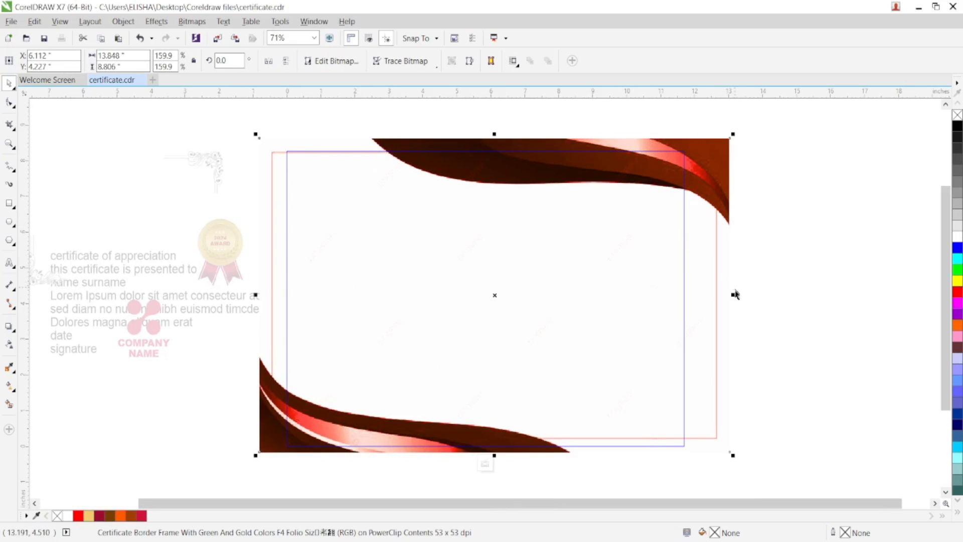
- Reshape the border image to about 12.79 × 9.26 in around the rectangle and finish editing the PowerClip
{"action": "left_click_drag", "start_coordinate": [732, 294], "coordinate": [697, 295]}
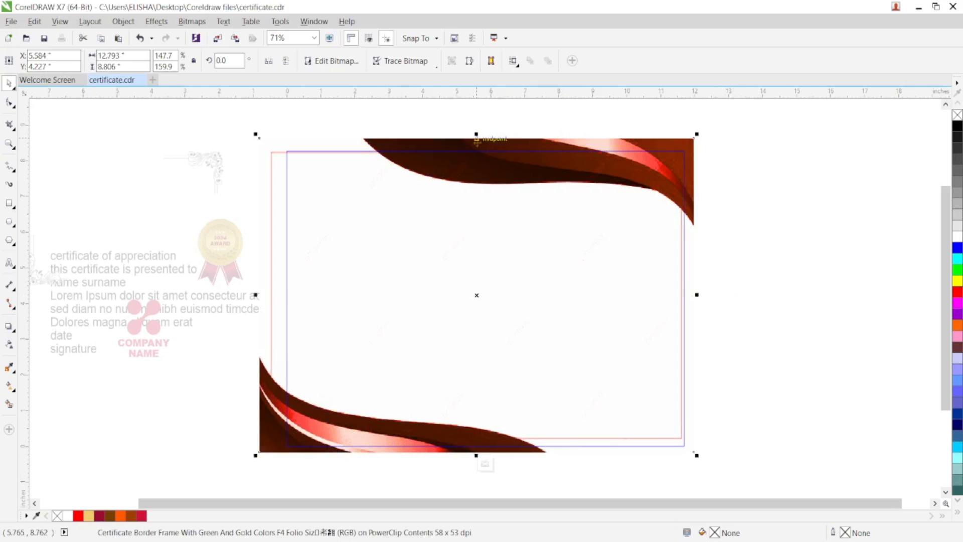
{"action": "left_click_drag", "start_coordinate": [476, 134], "coordinate": [476, 125]}
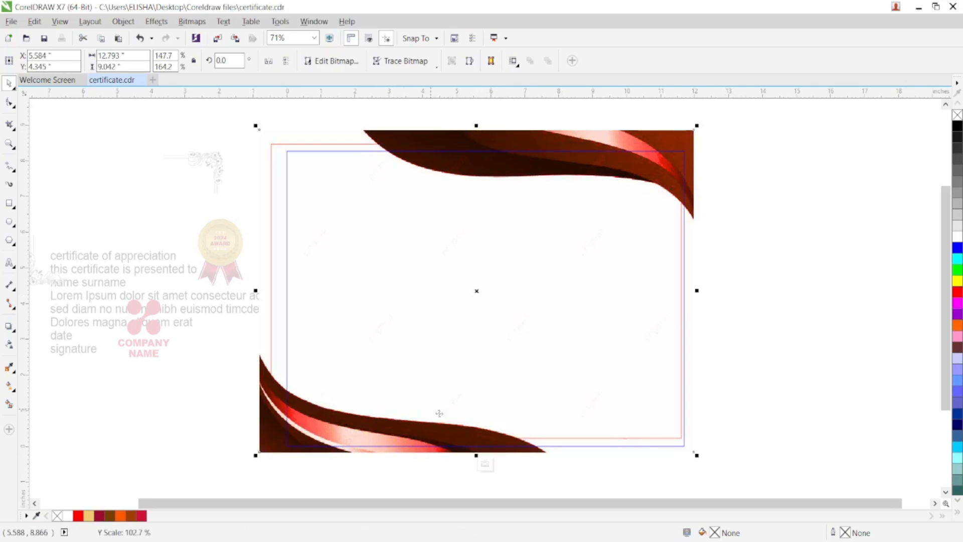
{"action": "left_click_drag", "start_coordinate": [476, 455], "coordinate": [476, 463]}
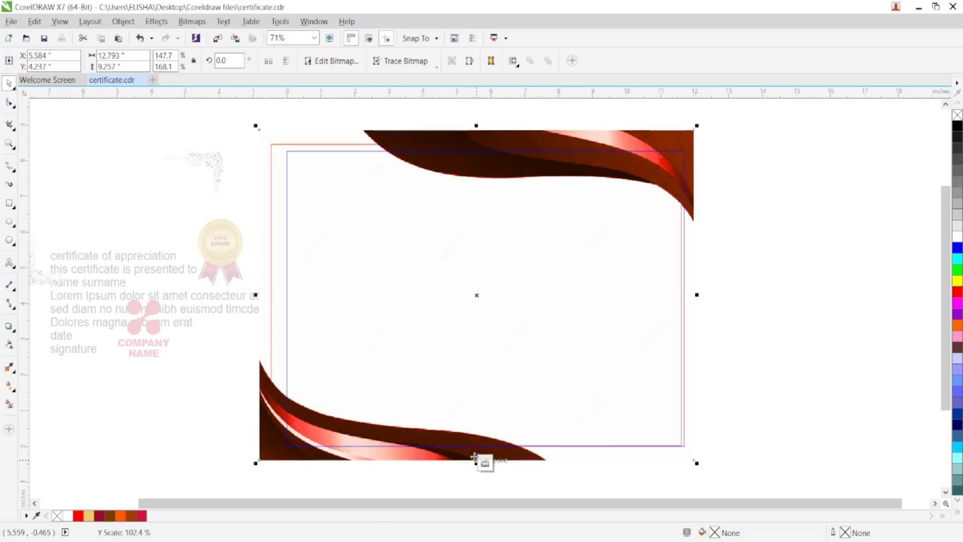
{"action": "right_click", "coordinate": [630, 164]}
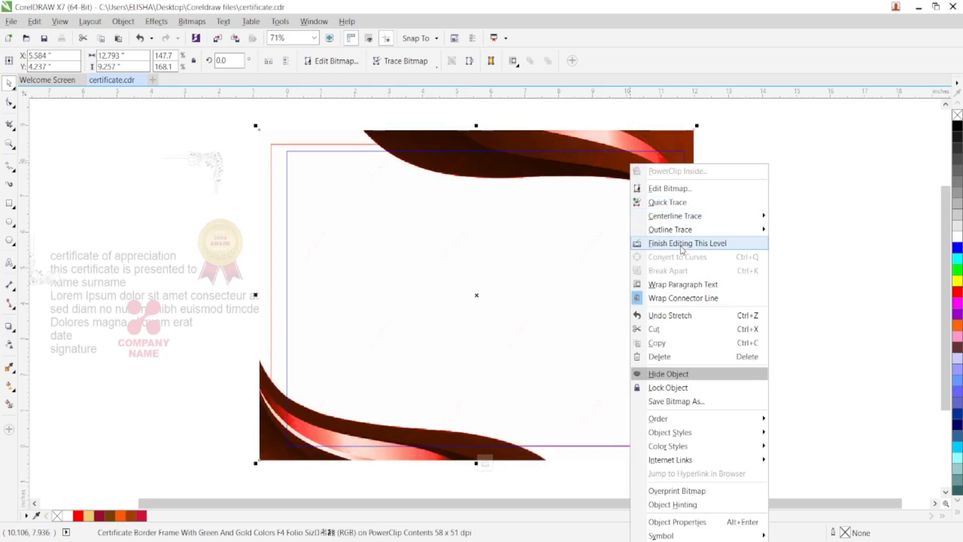
{"action": "left_click", "coordinate": [682, 245]}
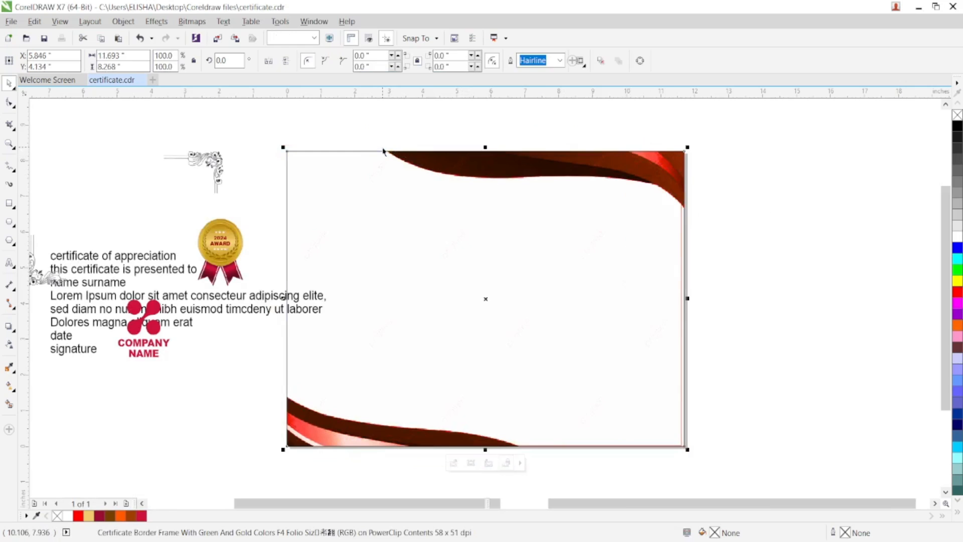
- Reopen the PowerClip, resize the border image to about 12.11 × 8.90 in, shift it slightly right and finish editing
{"action": "right_click", "coordinate": [532, 191]}
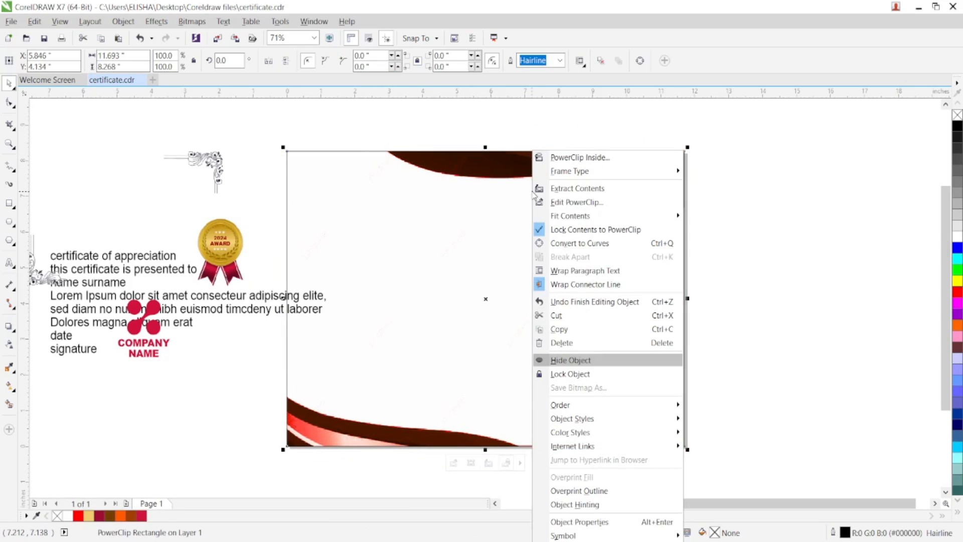
{"action": "left_click", "coordinate": [551, 200]}
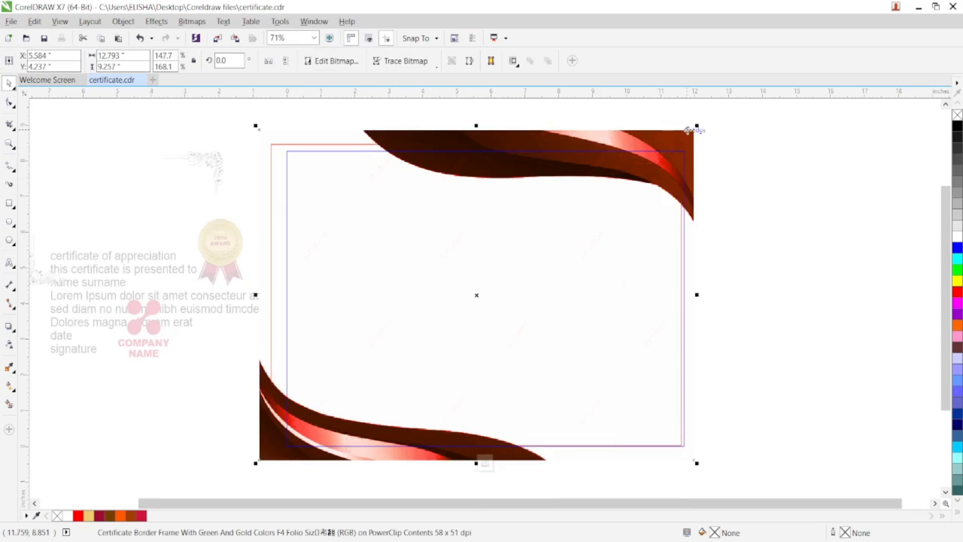
{"action": "left_click_drag", "start_coordinate": [697, 126], "coordinate": [690, 133]}
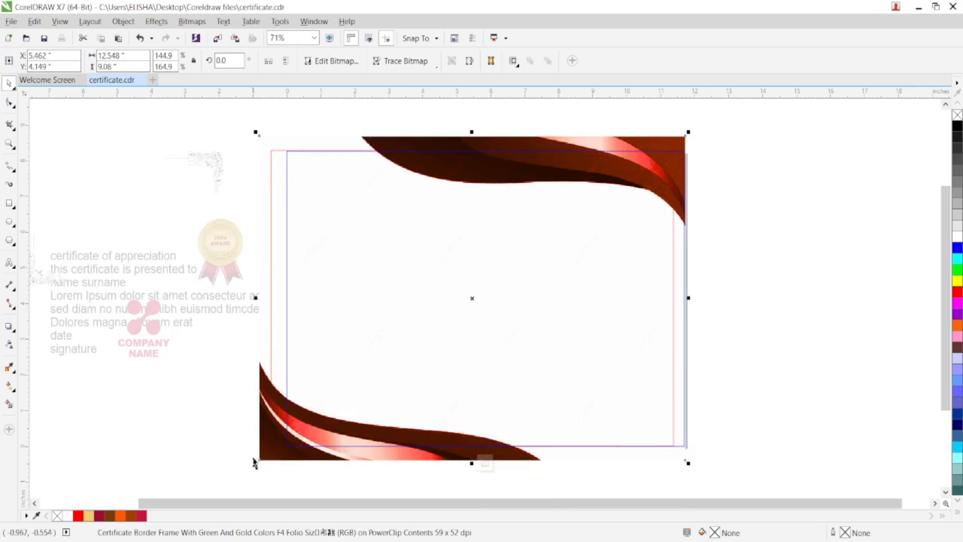
{"action": "left_click_drag", "start_coordinate": [256, 298], "coordinate": [270, 303]}
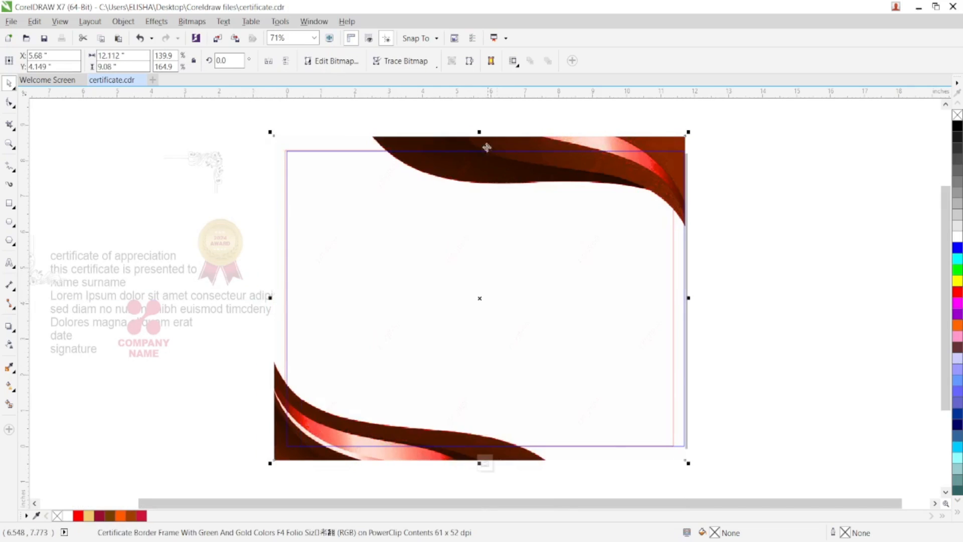
{"action": "left_click_drag", "start_coordinate": [480, 133], "coordinate": [486, 148]}
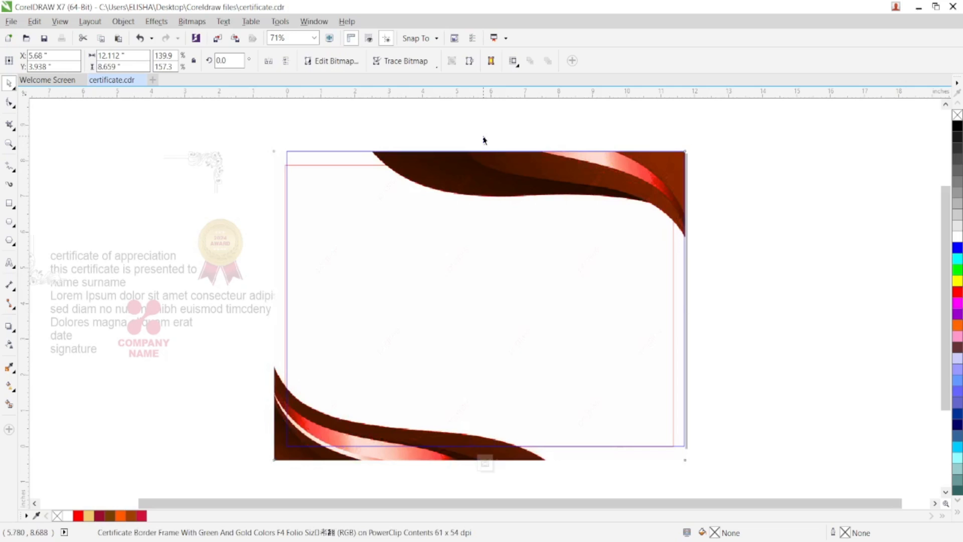
{"action": "left_click", "coordinate": [484, 138]}
{"action": "left_click", "coordinate": [485, 158]}
{"action": "left_click_drag", "start_coordinate": [477, 146], "coordinate": [478, 135]}
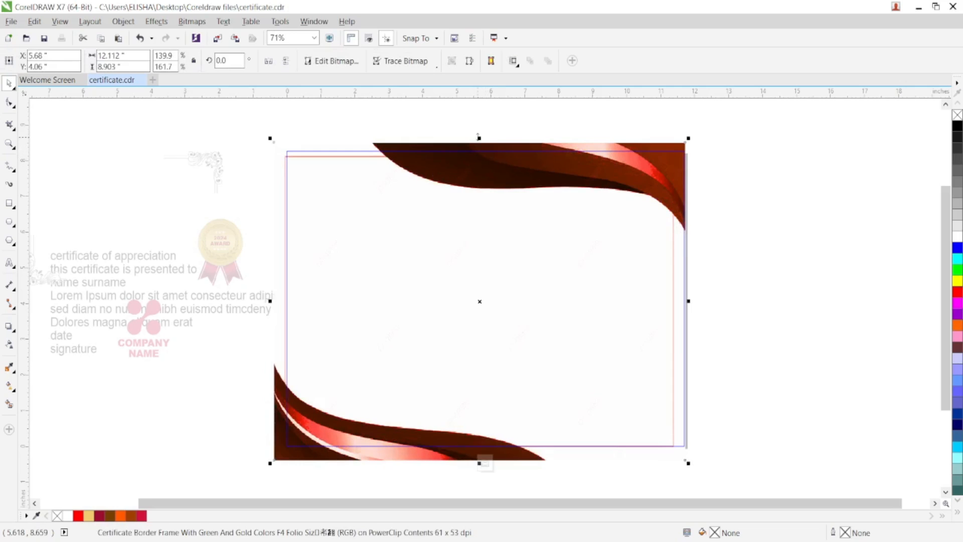
{"action": "left_click_drag", "start_coordinate": [497, 206], "coordinate": [502, 208]}
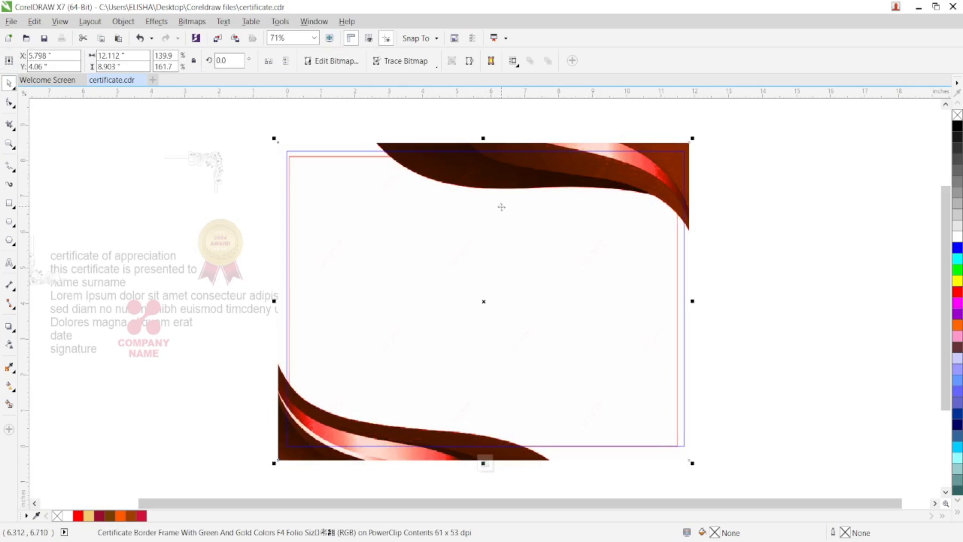
{"action": "right_click", "coordinate": [502, 206]}
{"action": "left_click", "coordinate": [539, 245]}
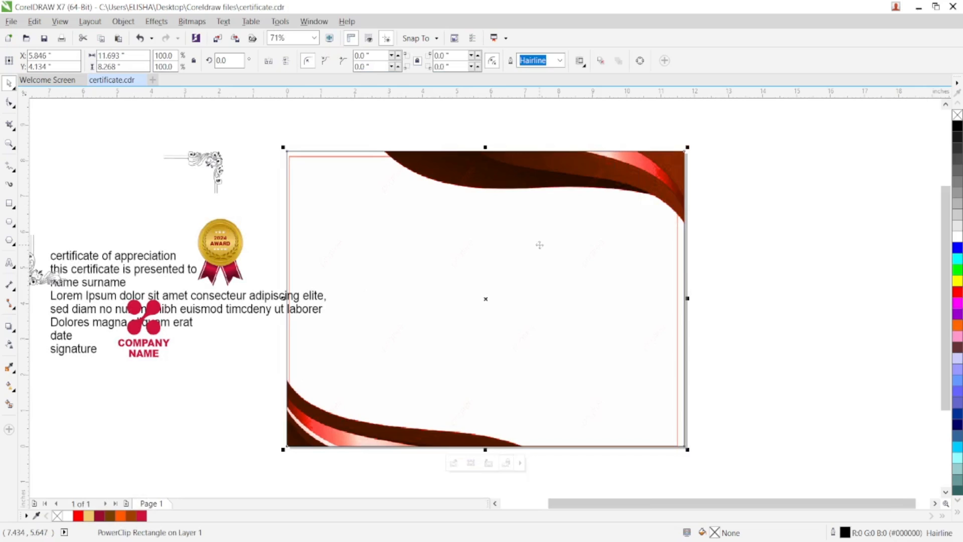
- Edit the PowerClip again, shrink the border image to about 11.95 × 8.68 in from its lower-left corner and finish editing
{"action": "double_click", "coordinate": [539, 245]}
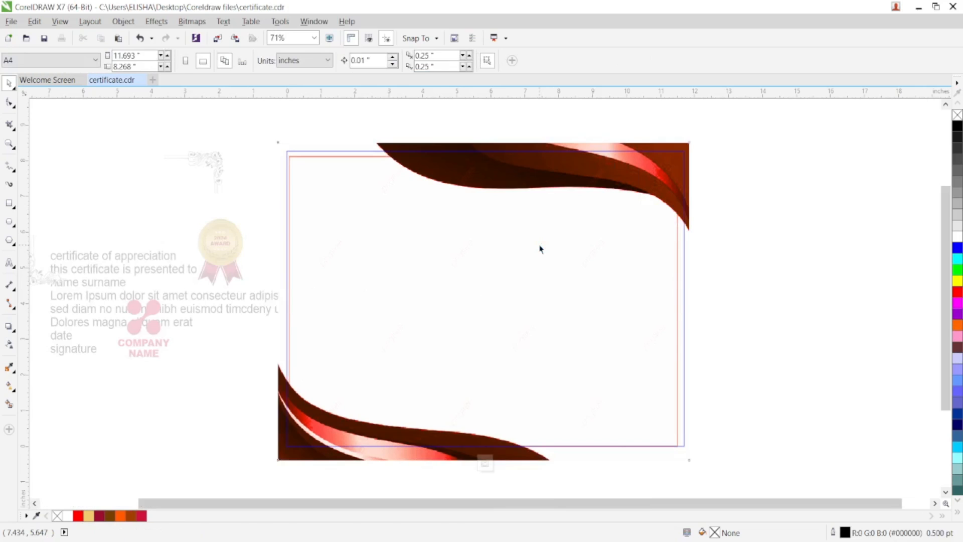
{"action": "left_click", "coordinate": [540, 245]}
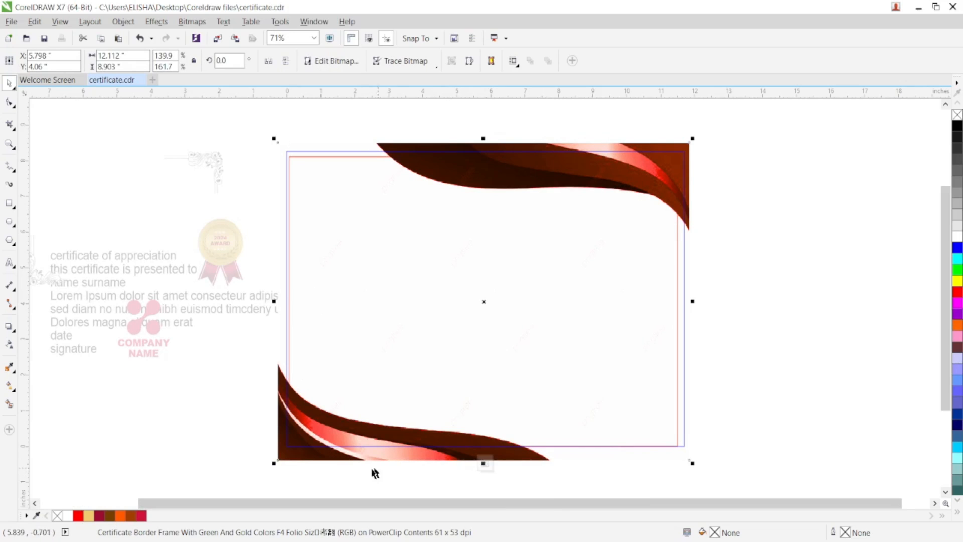
{"action": "left_click_drag", "start_coordinate": [275, 463], "coordinate": [280, 455]}
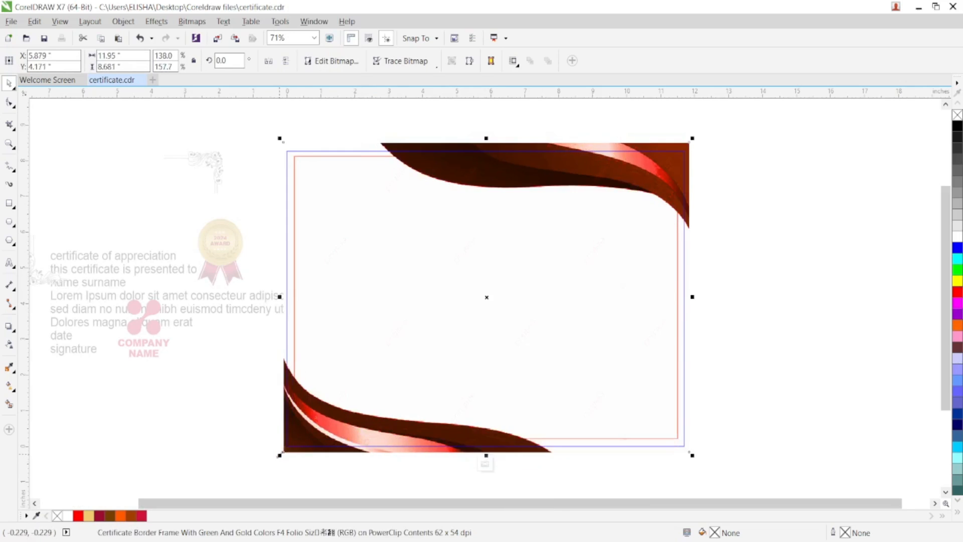
{"action": "right_click", "coordinate": [447, 209]}
{"action": "left_click", "coordinate": [488, 243]}
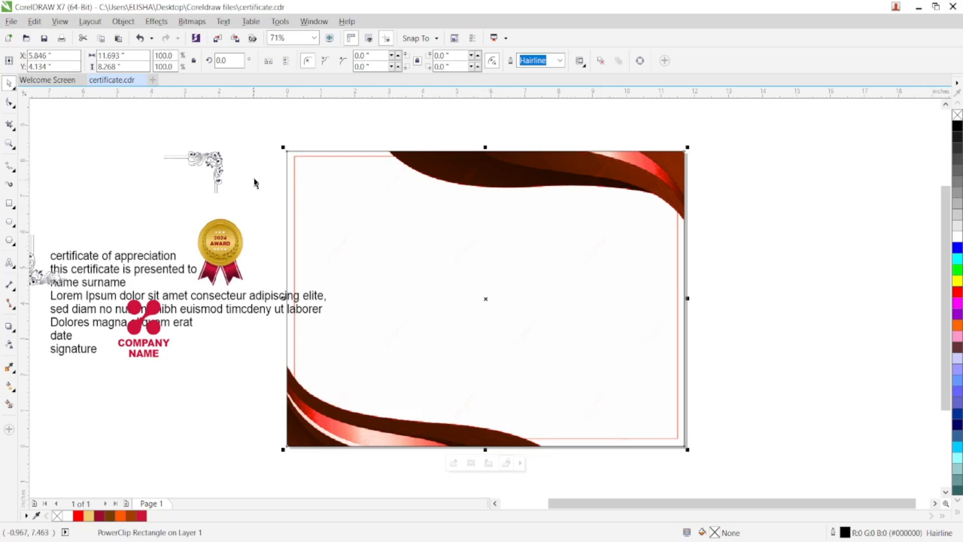
- Move the floral corner image onto the certificate, enlarge it to about 11.96 × 8.57 in and align it over the page's left side
{"action": "left_click", "coordinate": [208, 167]}
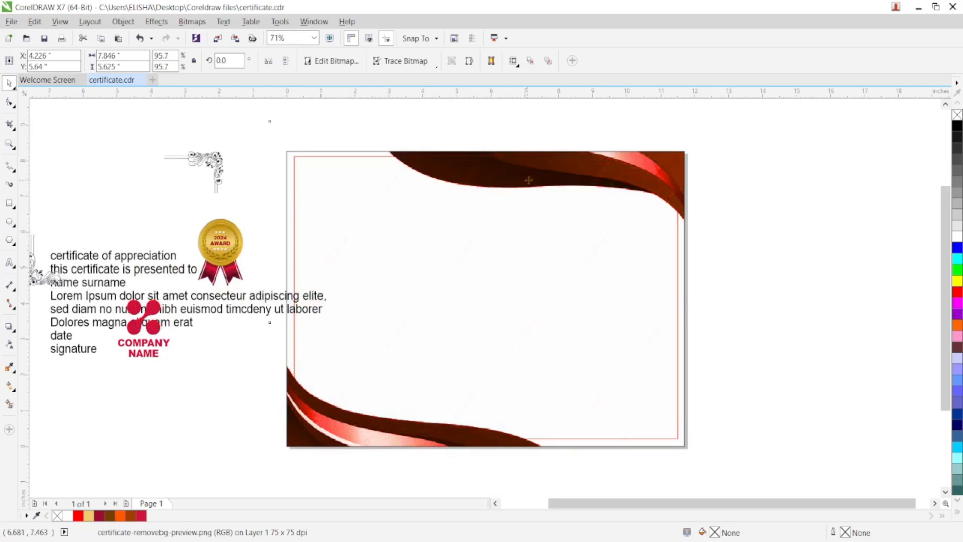
{"action": "left_click_drag", "start_coordinate": [528, 180], "coordinate": [584, 200]}
{"action": "left_click_drag", "start_coordinate": [673, 366], "coordinate": [819, 486]}
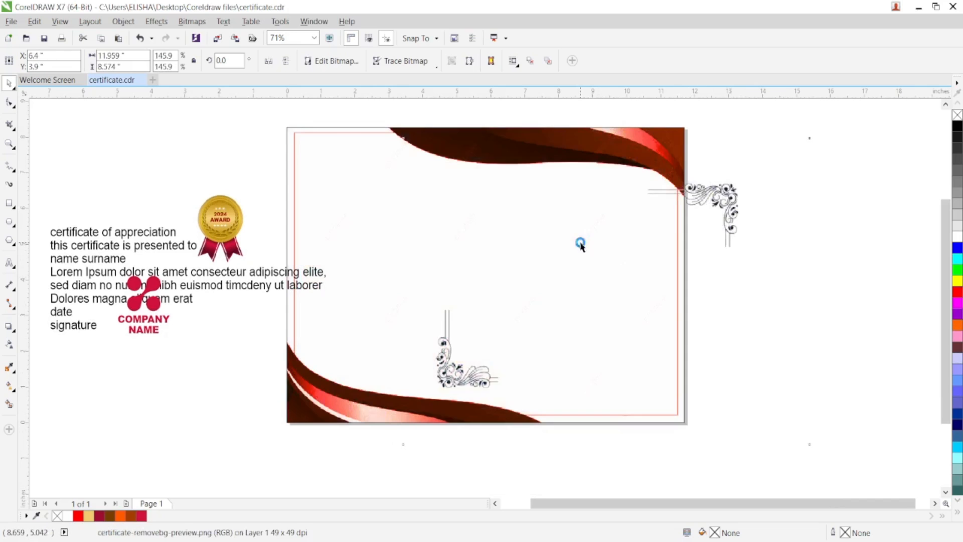
{"action": "left_click_drag", "start_coordinate": [580, 244], "coordinate": [435, 242]}
- PowerClip the floral corner image inside the certificate's page rectangle
{"action": "right_click", "coordinate": [591, 208]}
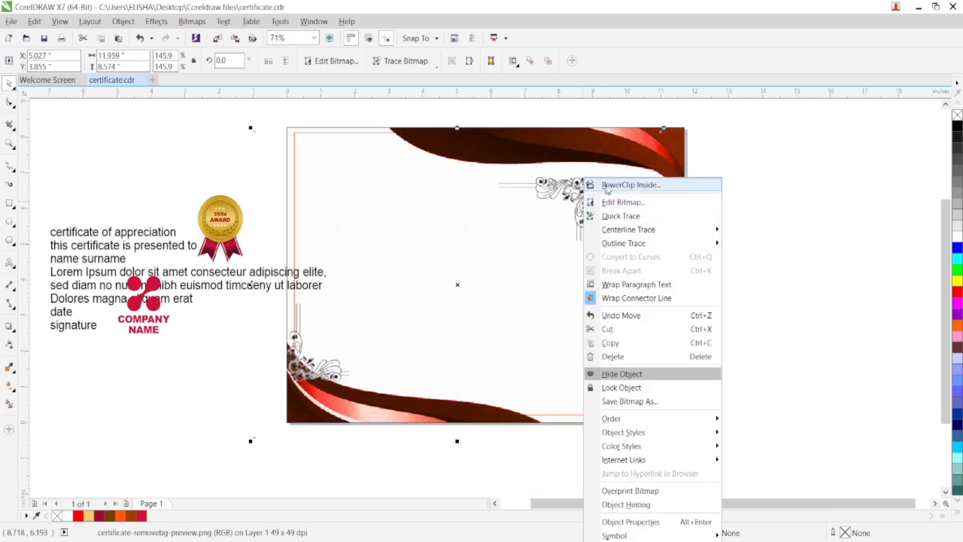
{"action": "left_click", "coordinate": [607, 185]}
{"action": "left_click", "coordinate": [667, 250]}
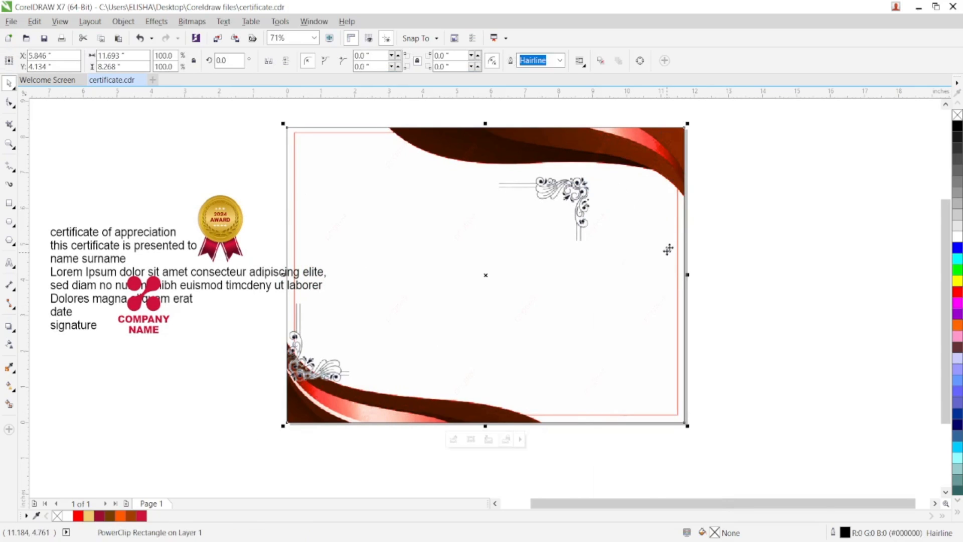
- Open the PowerClip contents for editing, mirror the floral corner image vertically and position it toward the page's upper-left and lower-right corners
{"action": "right_click", "coordinate": [660, 224]}
{"action": "left_click", "coordinate": [679, 198]}
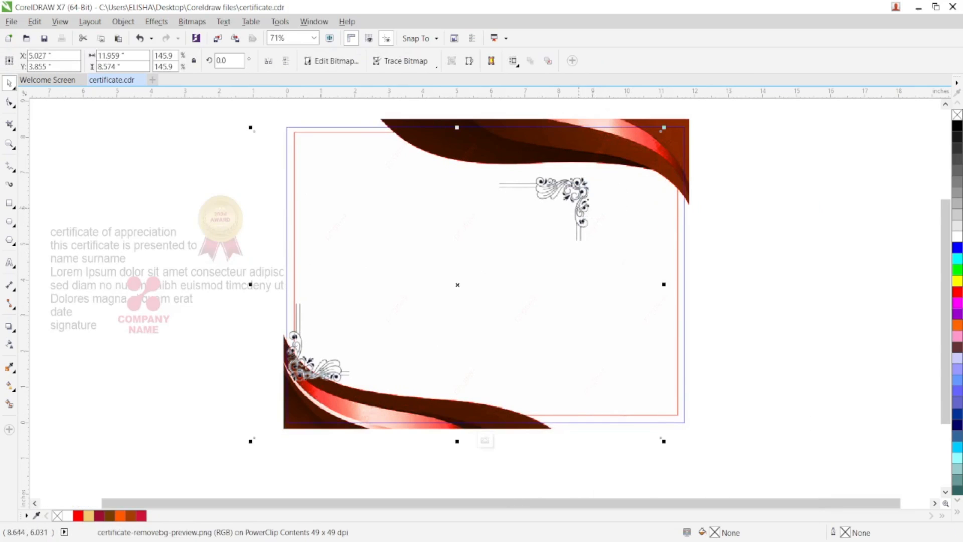
{"action": "left_click_drag", "start_coordinate": [558, 211], "coordinate": [607, 186]}
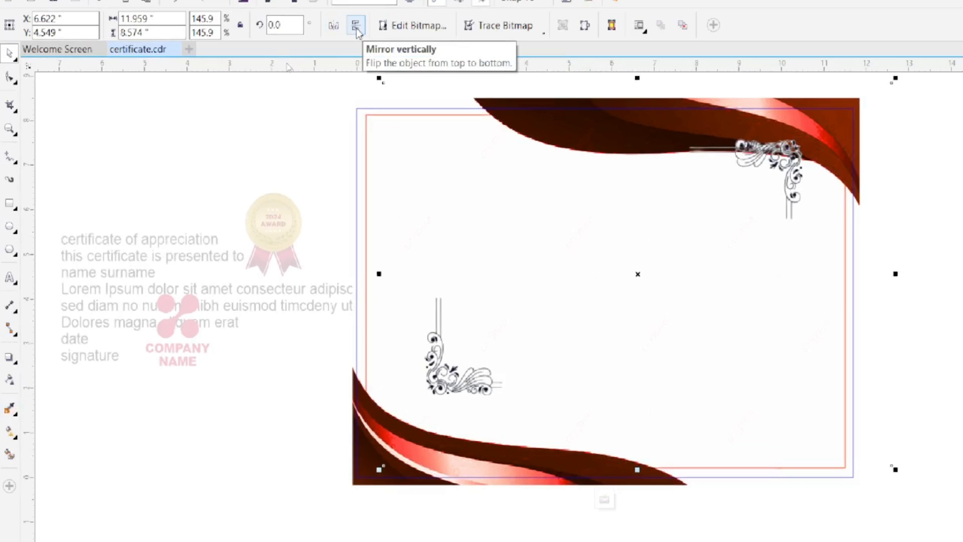
{"action": "left_click", "coordinate": [357, 31]}
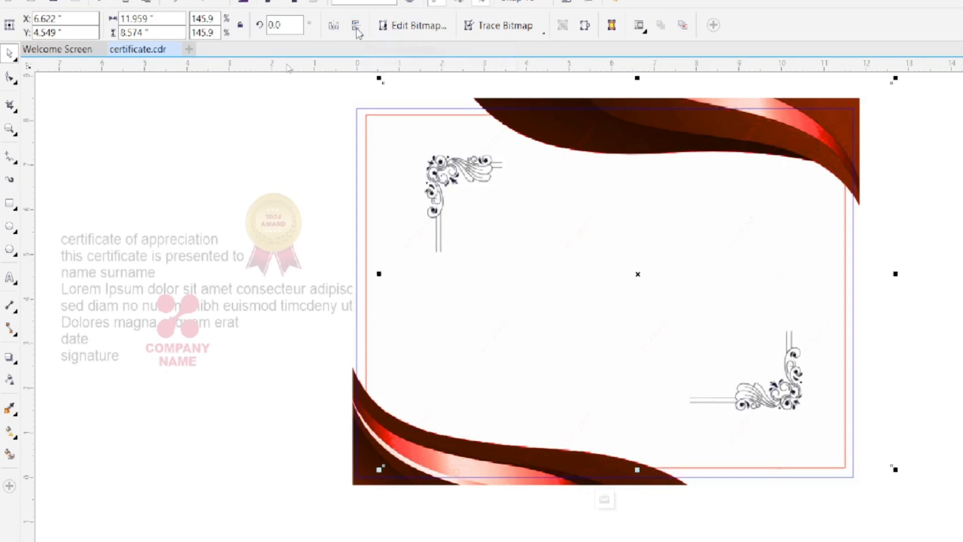
{"action": "left_click_drag", "start_coordinate": [499, 171], "coordinate": [446, 158]}
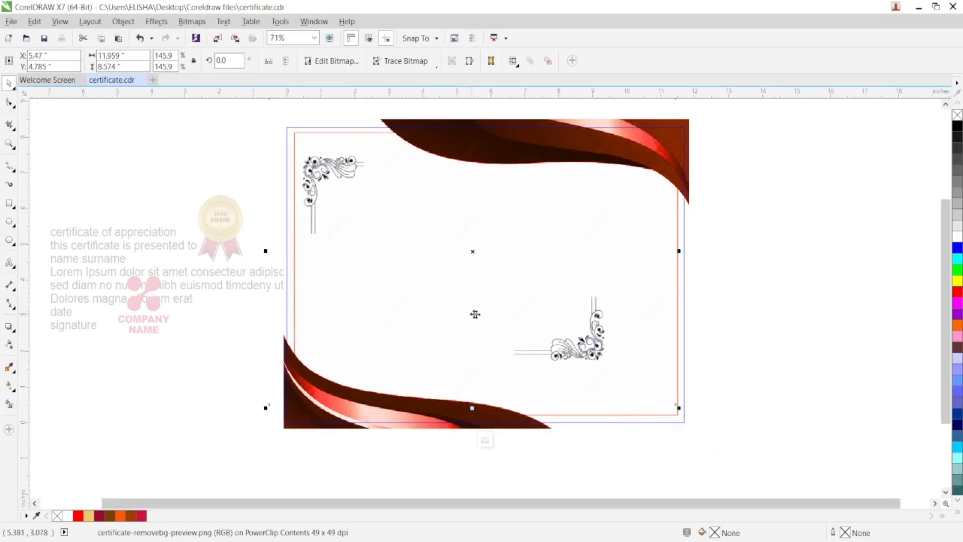
- Enlarge the floral corner image to about 16.49 × 11.82 in, shifting its upper ornament toward the page's upper-left corner
{"action": "left_click_drag", "start_coordinate": [678, 407], "coordinate": [736, 428]}
{"action": "left_click_drag", "start_coordinate": [652, 366], "coordinate": [605, 323]}
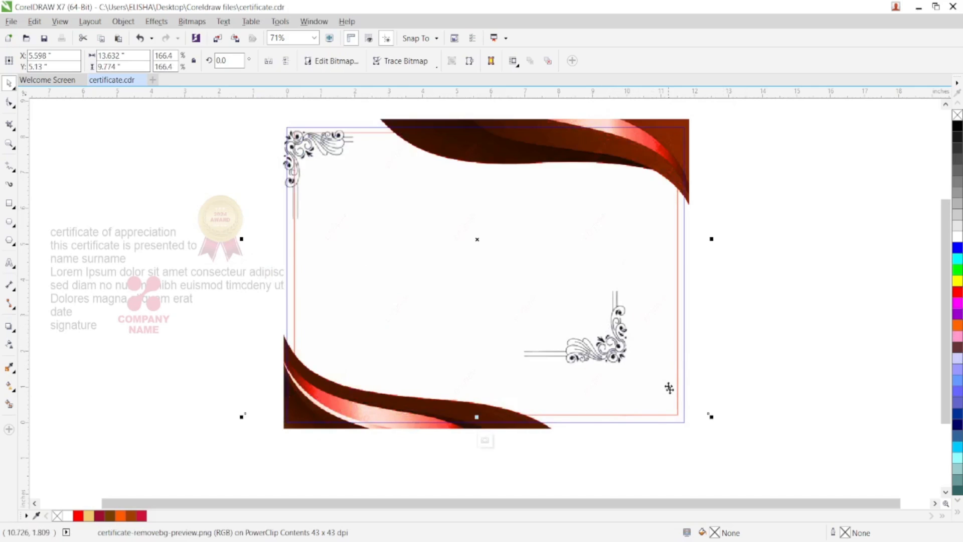
{"action": "left_click_drag", "start_coordinate": [710, 416], "coordinate": [813, 490]}
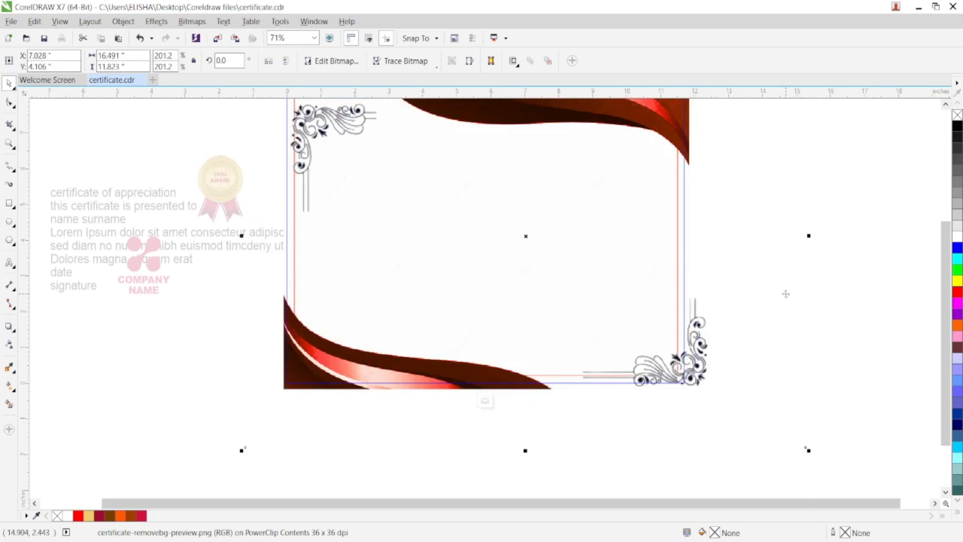
- Enlarge the floral corner image to about 16.71 × 11.98 in from its upper-left corner and nudge it slightly up and left
{"action": "left_click_drag", "start_coordinate": [950, 307], "coordinate": [945, 273]}
{"action": "left_click", "coordinate": [374, 187]}
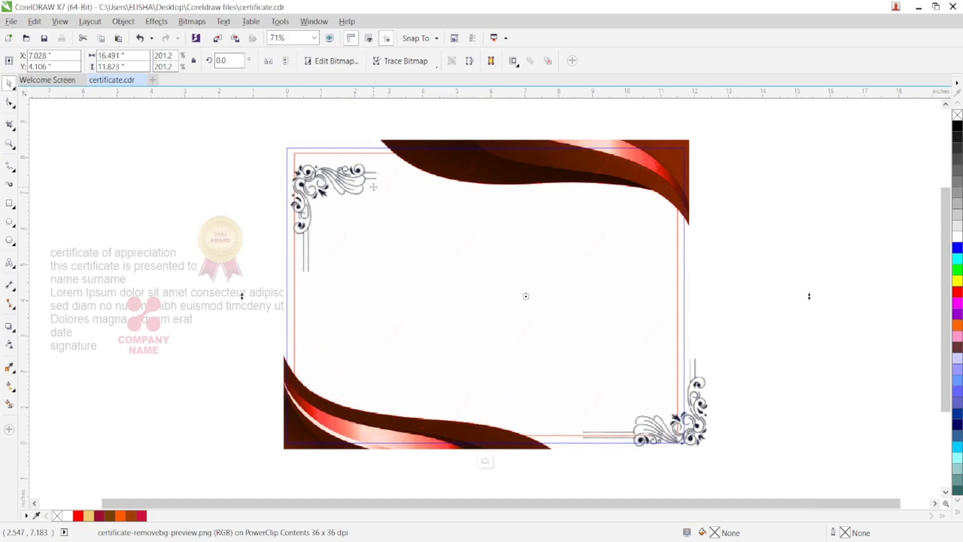
{"action": "left_click", "coordinate": [9, 143]}
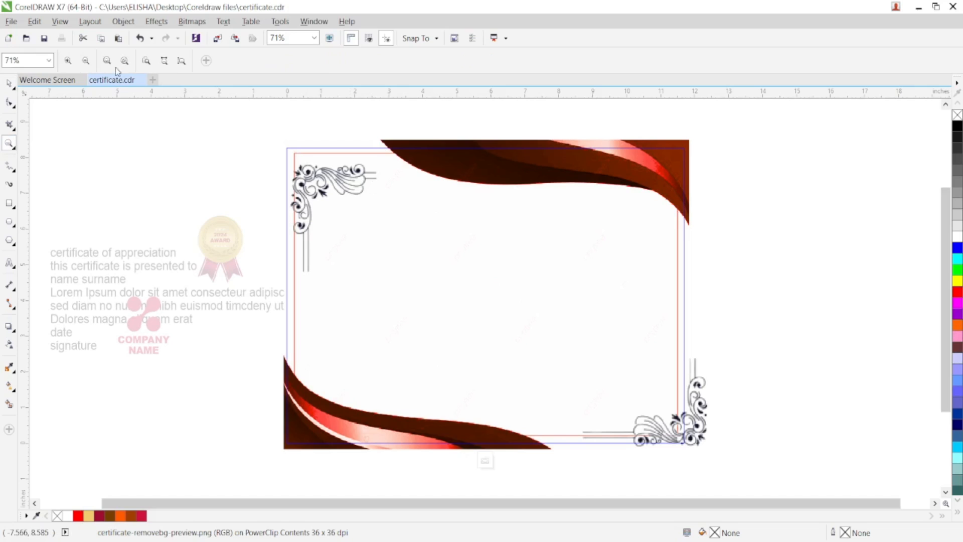
{"action": "left_click", "coordinate": [85, 60]}
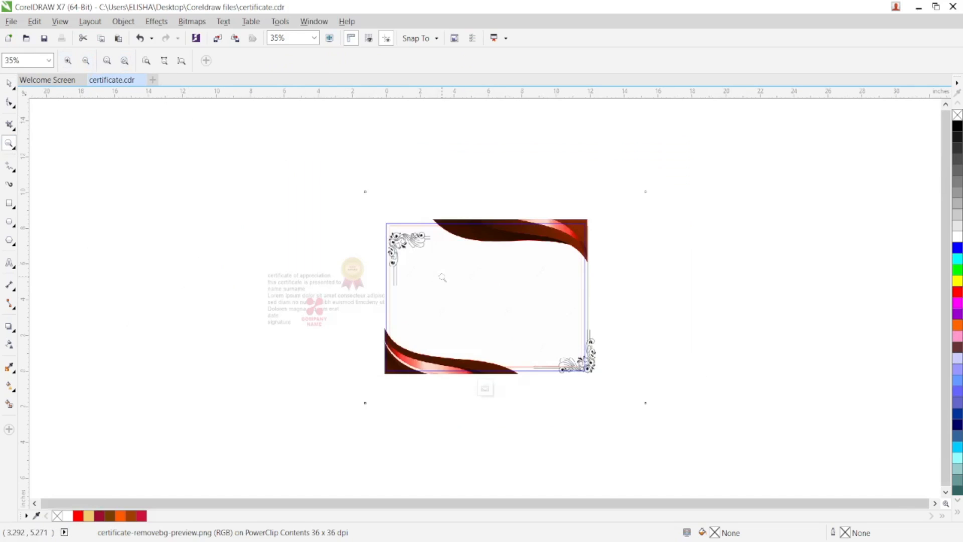
{"action": "left_click", "coordinate": [10, 83]}
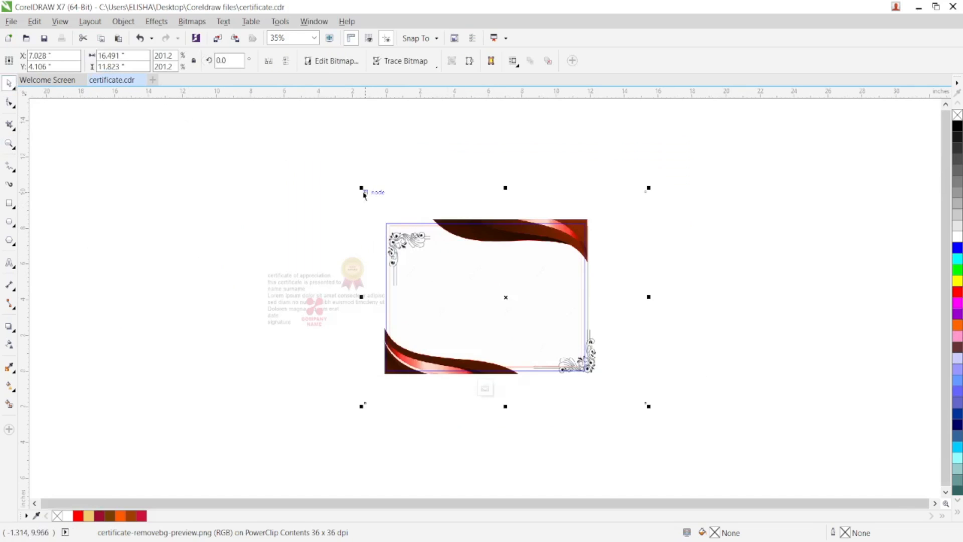
{"action": "mouse_move", "coordinate": [361, 187]}
{"action": "left_mouse_down"}
{"action": "mouse_move", "coordinate": [340, 163]}
{"action": "mouse_move", "coordinate": [359, 187]}
{"action": "left_mouse_up"}
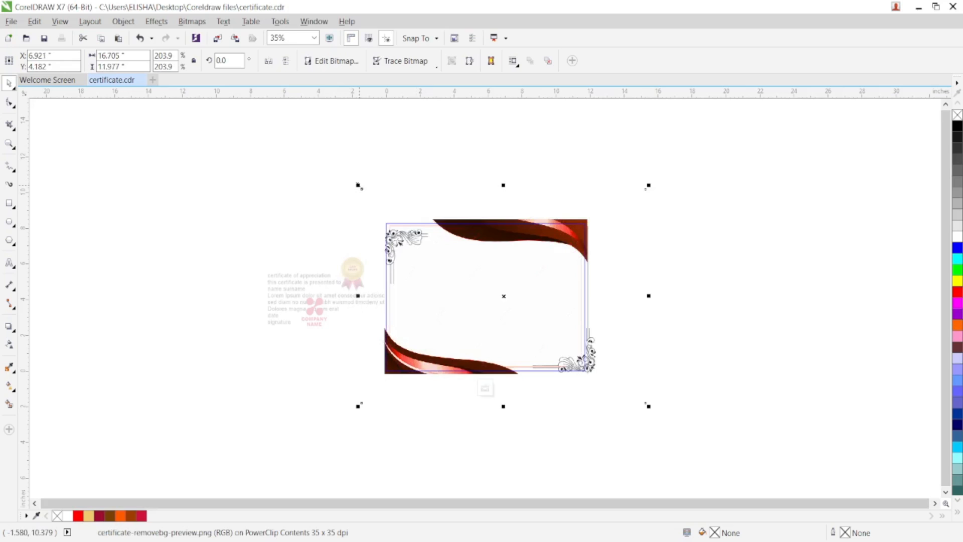
{"action": "left_click_drag", "start_coordinate": [442, 256], "coordinate": [443, 252]}
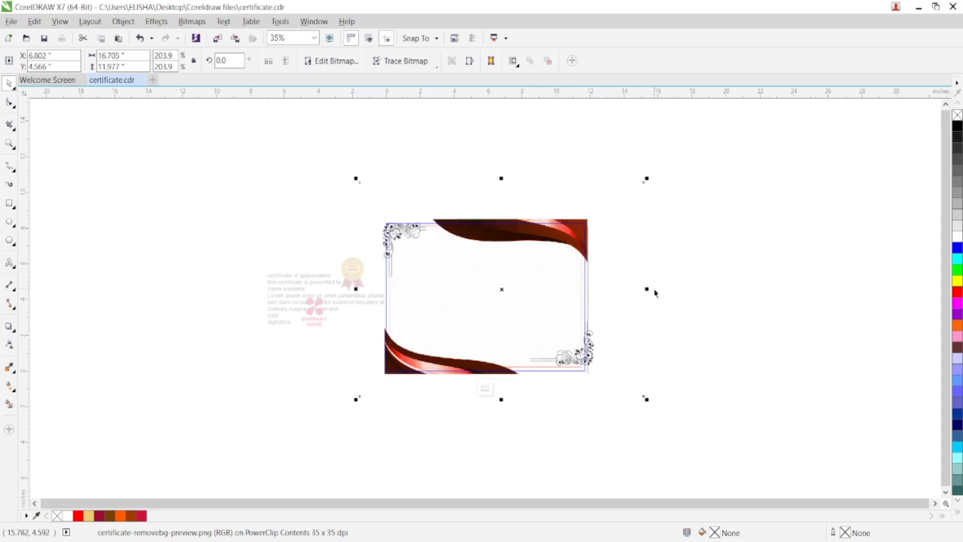
- Narrow the floral corner image from both sides to about 15.12 in wide so both ornaments sit inside the page
{"action": "left_click_drag", "start_coordinate": [647, 289], "coordinate": [630, 289]}
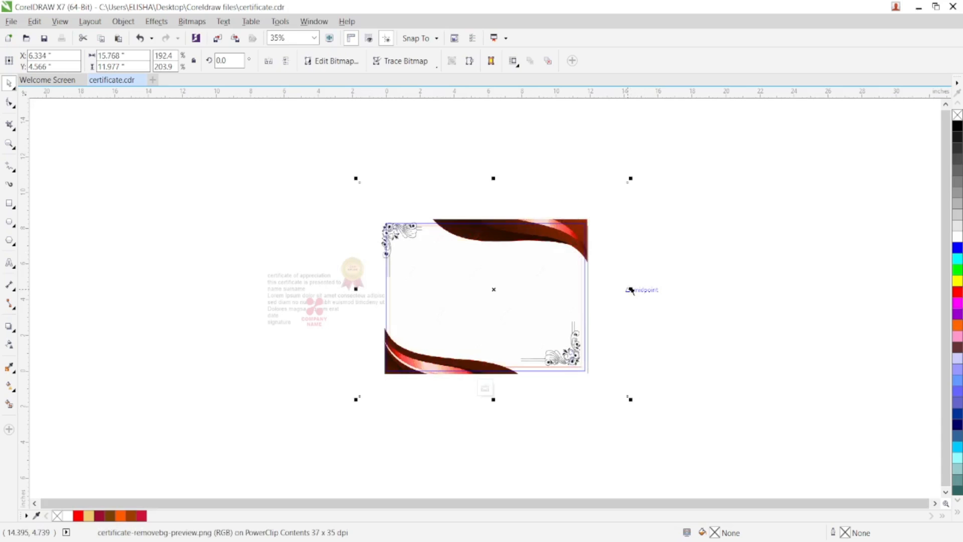
{"action": "left_click", "coordinate": [414, 248]}
{"action": "left_click", "coordinate": [390, 241]}
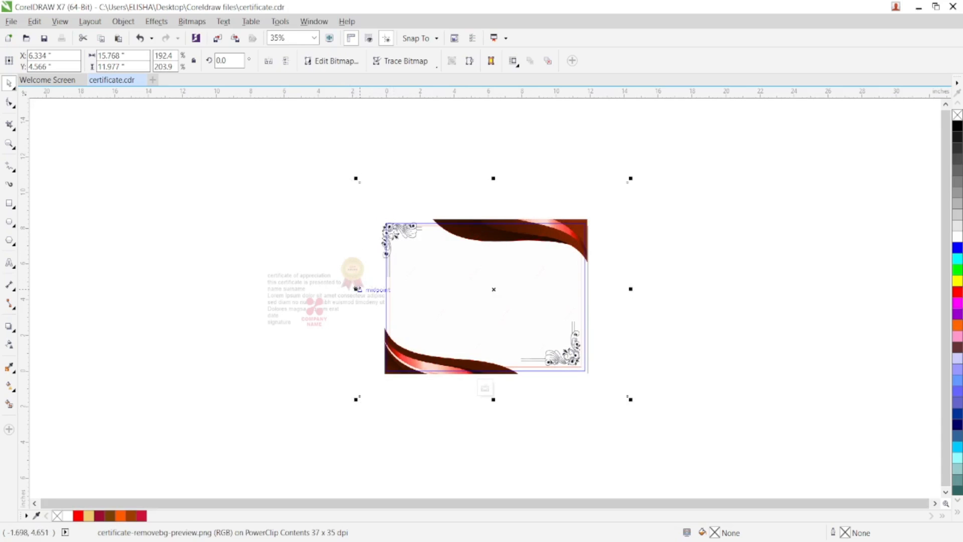
{"action": "left_click_drag", "start_coordinate": [356, 289], "coordinate": [367, 289]}
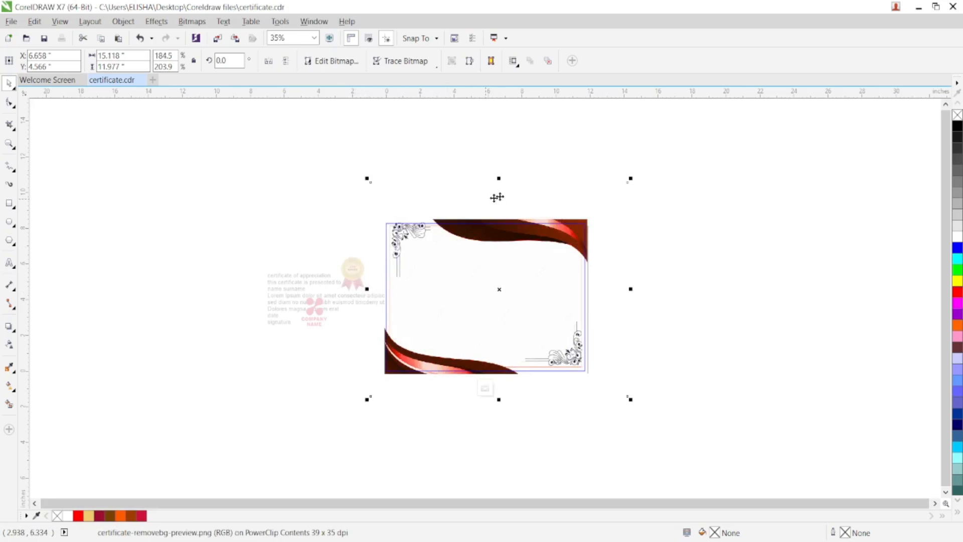
- Adjust the floral corner image's upper and lower edges to a height of about 11.93 in
{"action": "left_click_drag", "start_coordinate": [498, 177], "coordinate": [497, 190]}
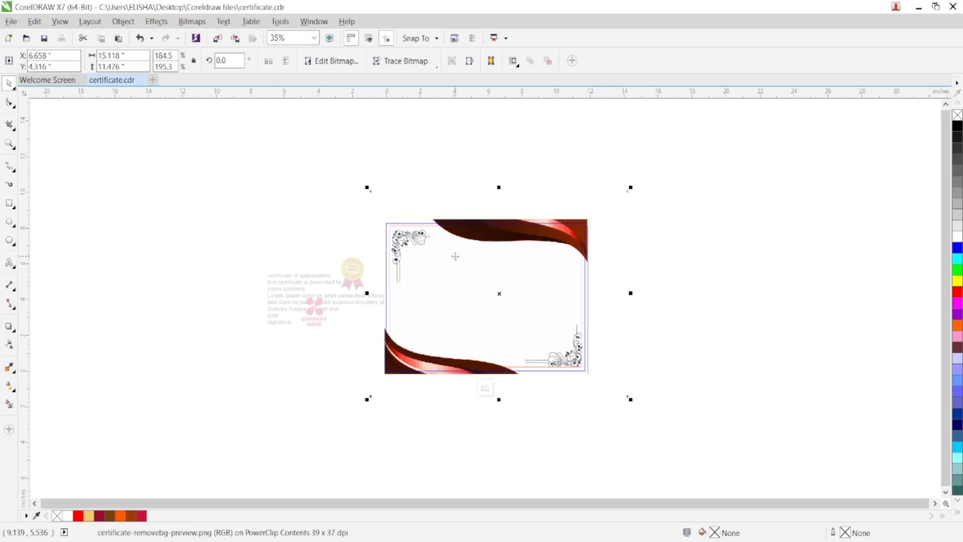
{"action": "key", "text": "super"}
{"action": "key", "text": "super"}
{"action": "left_click_drag", "start_coordinate": [499, 188], "coordinate": [499, 183]}
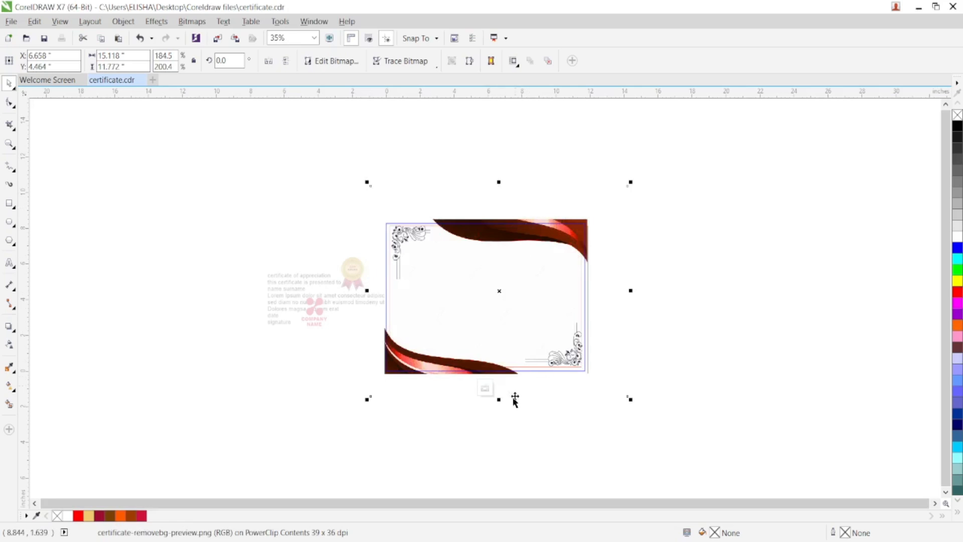
{"action": "left_click_drag", "start_coordinate": [499, 400], "coordinate": [500, 402]}
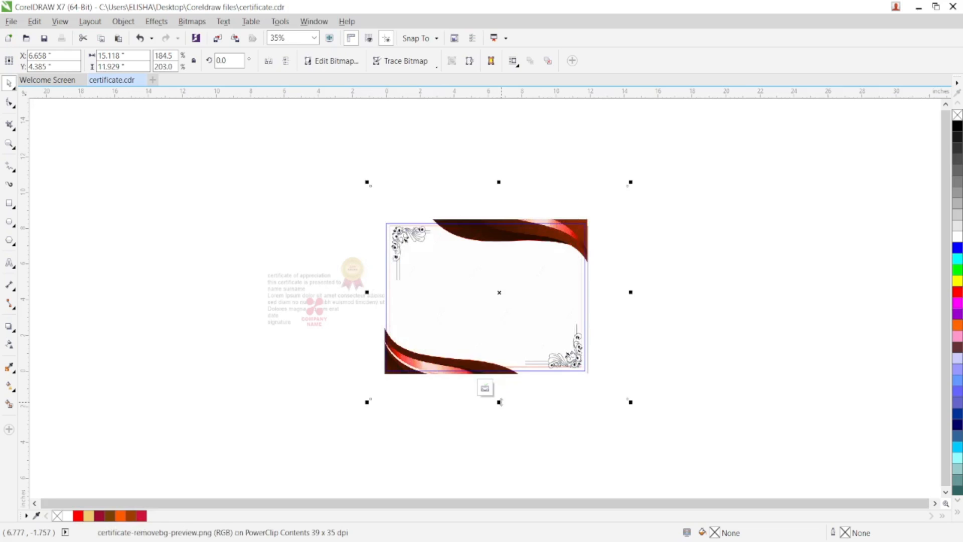
{"action": "left_click_drag", "start_coordinate": [500, 401], "coordinate": [500, 404]}
- Stretch the floral corner image's lower edge to a height of about 12.00 in, fitting the lower-right ornament to the thin red border
{"action": "left_click", "coordinate": [9, 144]}
{"action": "left_click", "coordinate": [541, 368]}
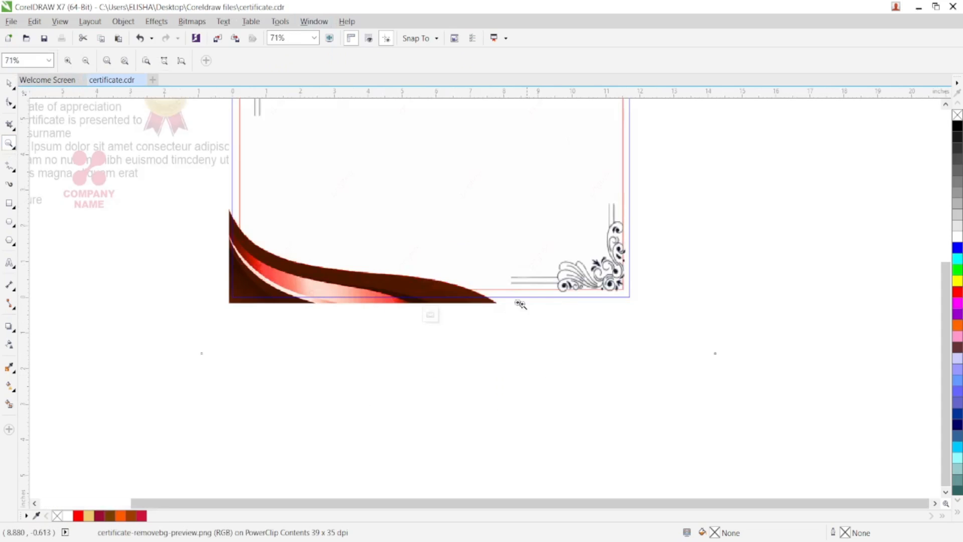
{"action": "left_click", "coordinate": [9, 83]}
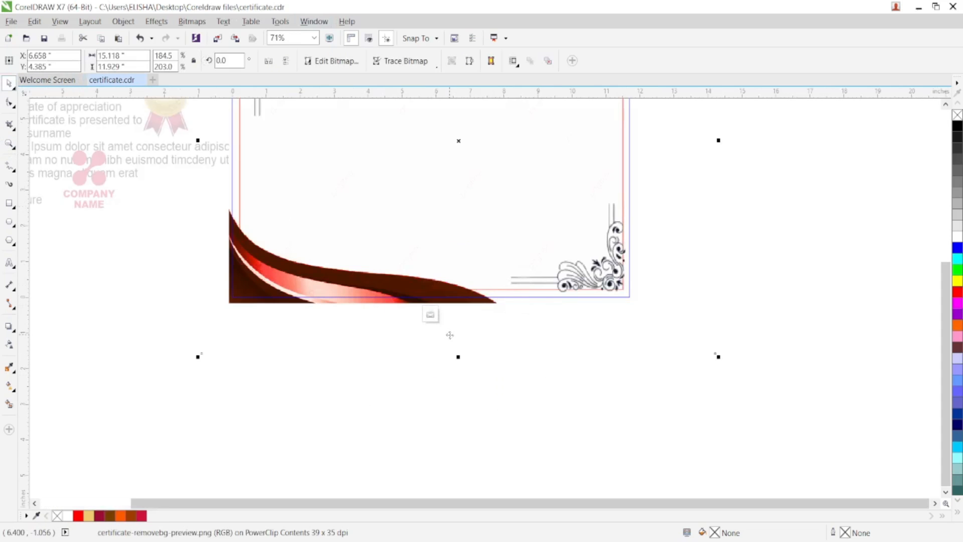
{"action": "left_click_drag", "start_coordinate": [458, 358], "coordinate": [458, 369]}
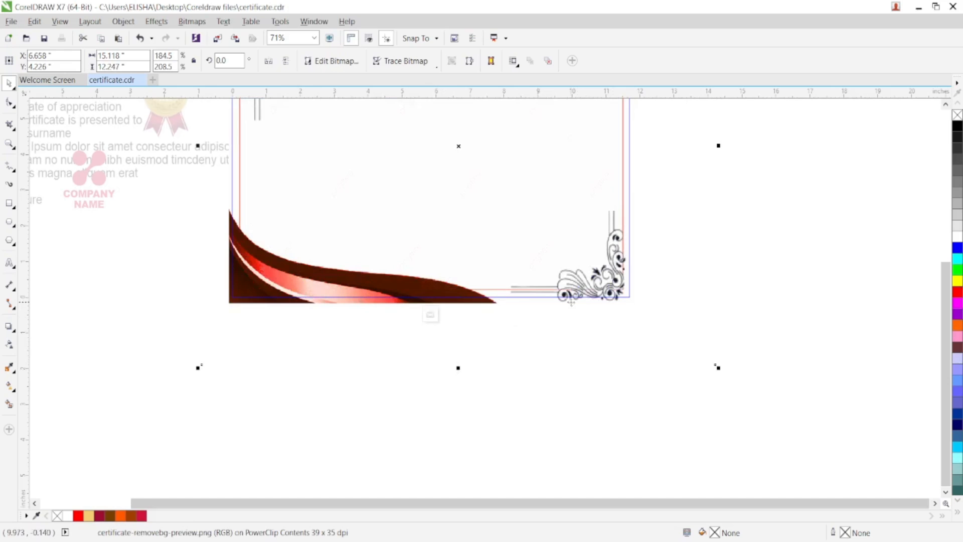
{"action": "left_click_drag", "start_coordinate": [459, 369], "coordinate": [458, 359]}
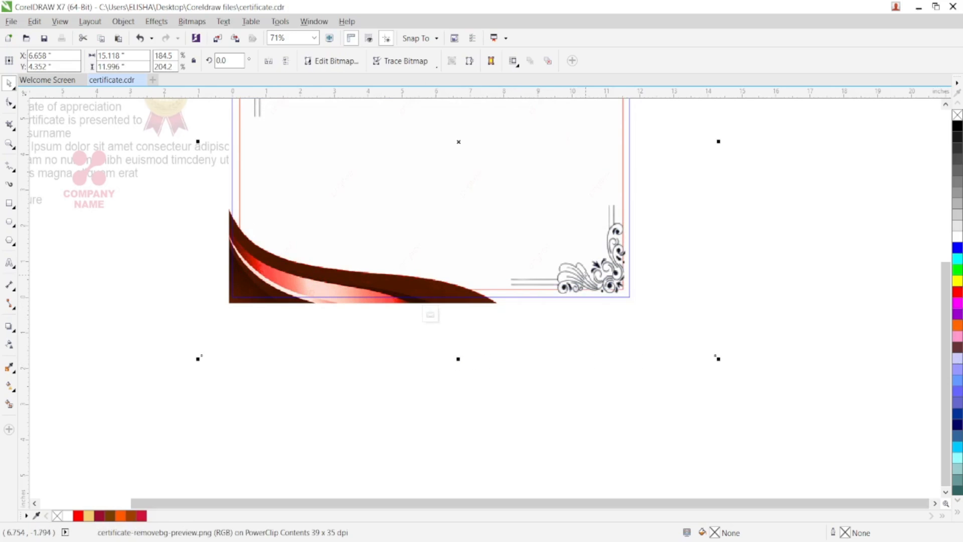
- Extend the floral corner image's upper and left edges to about 15.41 × 12.02 in and finish editing the PowerClip
{"action": "left_click_drag", "start_coordinate": [461, 94], "coordinate": [444, 278]}
{"action": "left_click_drag", "start_coordinate": [934, 278], "coordinate": [935, 156]}
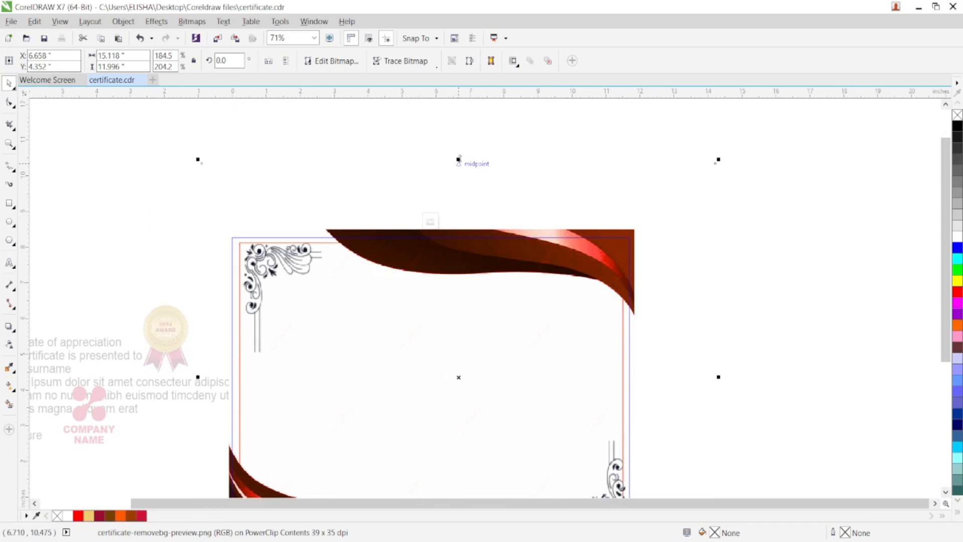
{"action": "mouse_move", "coordinate": [459, 159]}
{"action": "left_mouse_down"}
{"action": "mouse_move", "coordinate": [459, 146]}
{"action": "mouse_move", "coordinate": [461, 159]}
{"action": "left_mouse_up"}
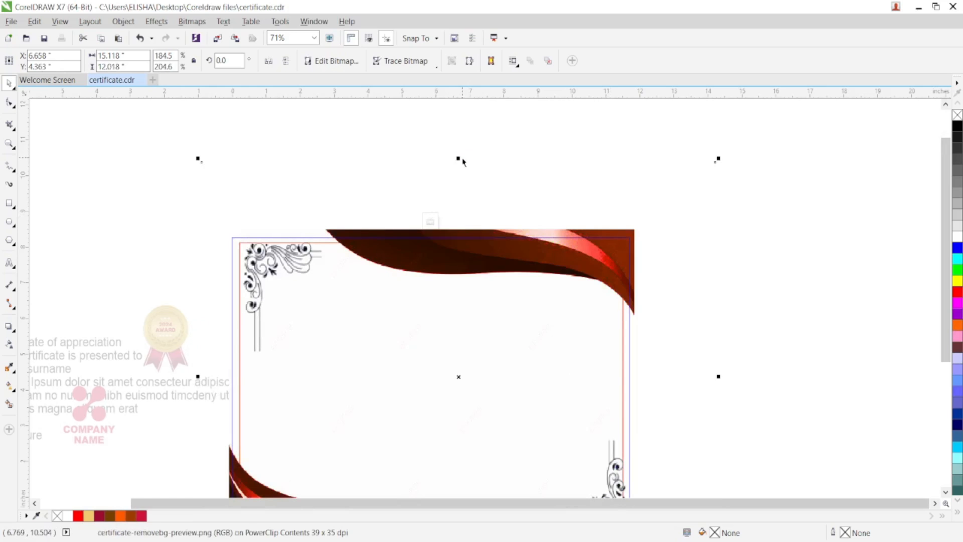
{"action": "mouse_move", "coordinate": [198, 377]}
{"action": "left_mouse_down"}
{"action": "mouse_move", "coordinate": [179, 376]}
{"action": "mouse_move", "coordinate": [191, 376]}
{"action": "left_mouse_up"}
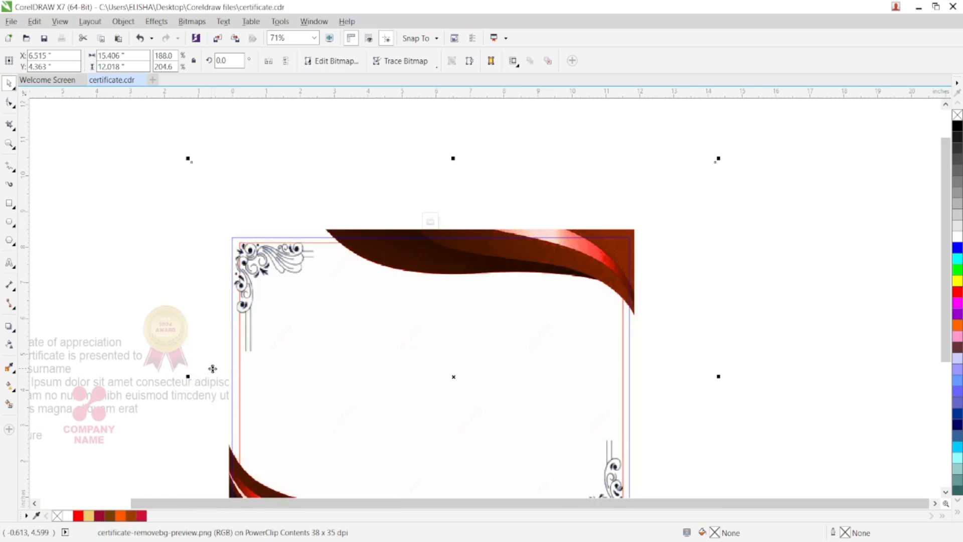
{"action": "right_click", "coordinate": [592, 245]}
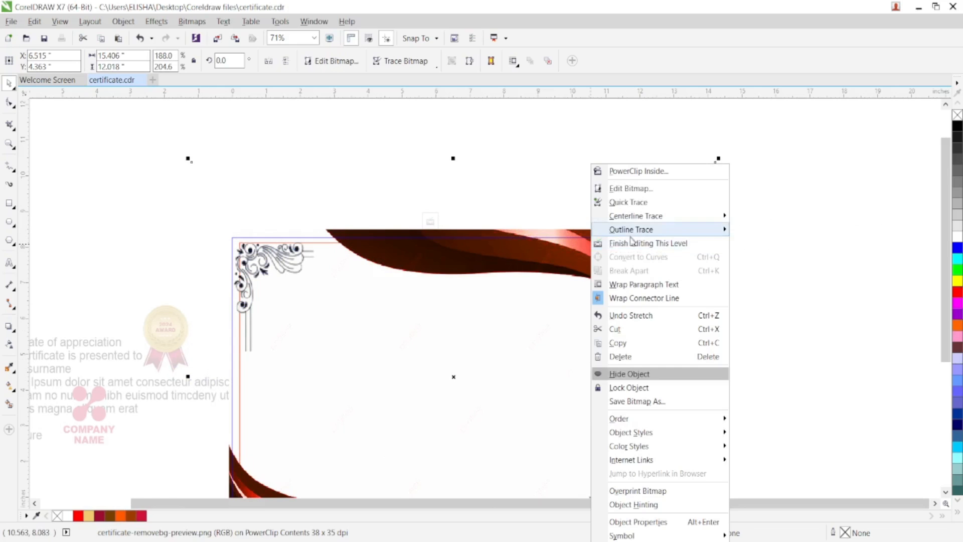
{"action": "left_click", "coordinate": [631, 243]}
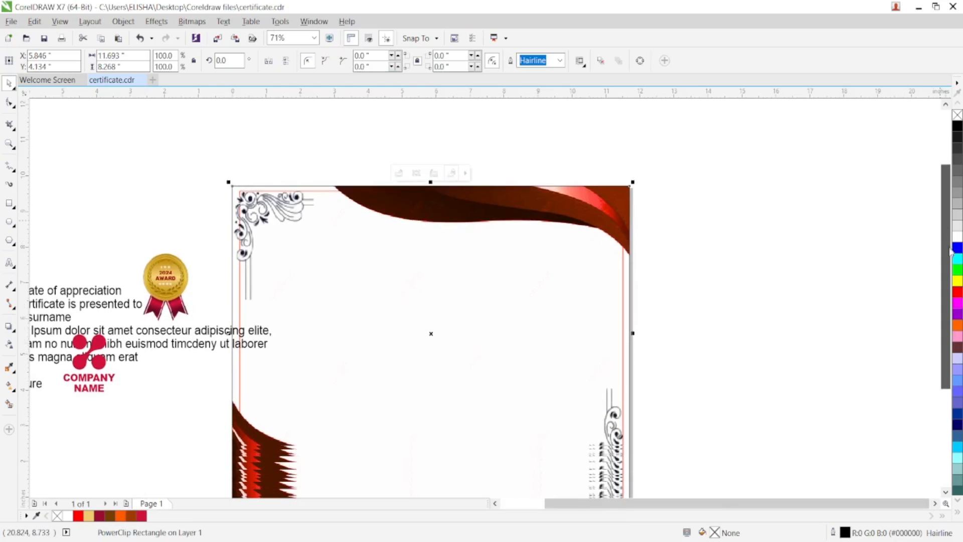
- Open the certificate's PowerClip contents for editing again
{"action": "scroll", "coordinate": [947, 253], "scroll_direction": "down", "scroll_amount": 1}
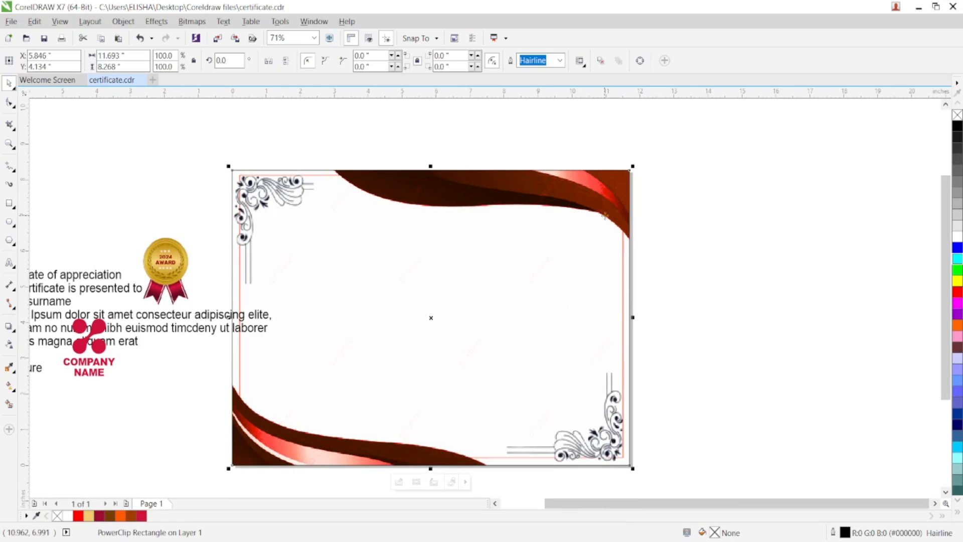
{"action": "right_click", "coordinate": [580, 202]}
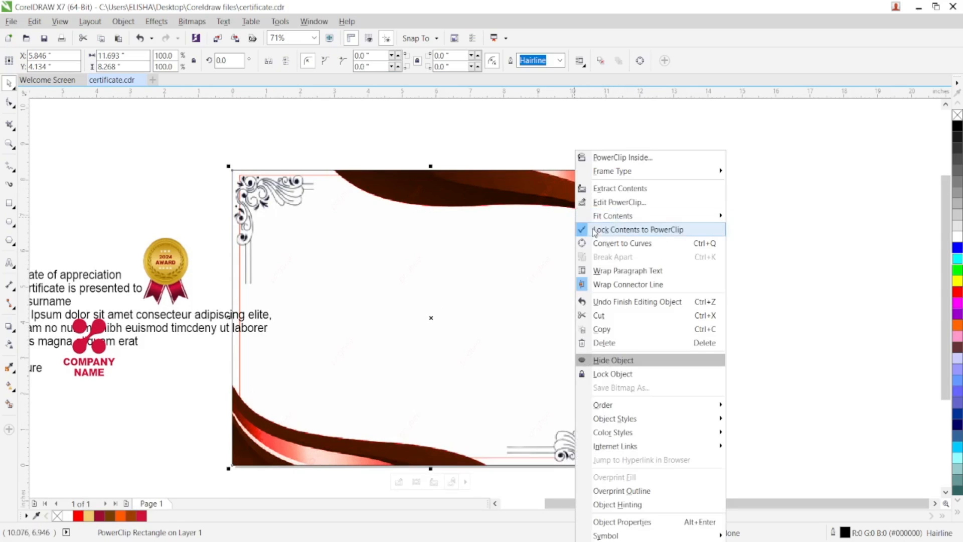
{"action": "left_click", "coordinate": [609, 202]}
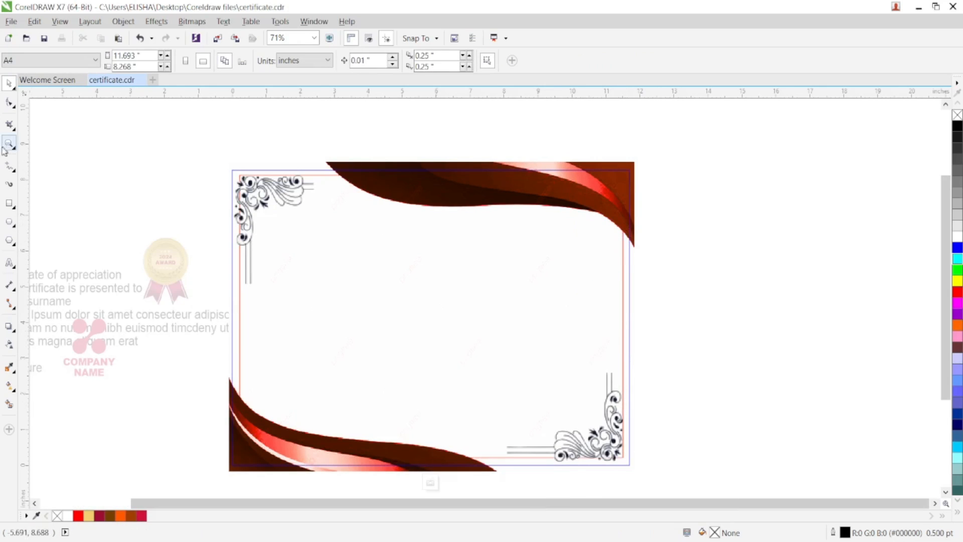
{"action": "left_click", "coordinate": [14, 172]}
{"action": "left_click", "coordinate": [10, 185]}
{"action": "left_click", "coordinate": [12, 203]}
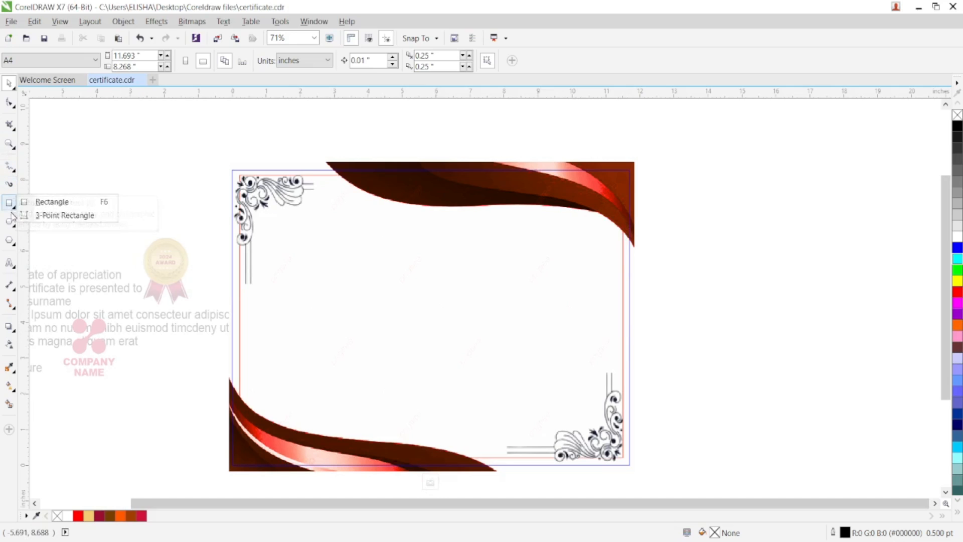
{"action": "left_click", "coordinate": [10, 222]}
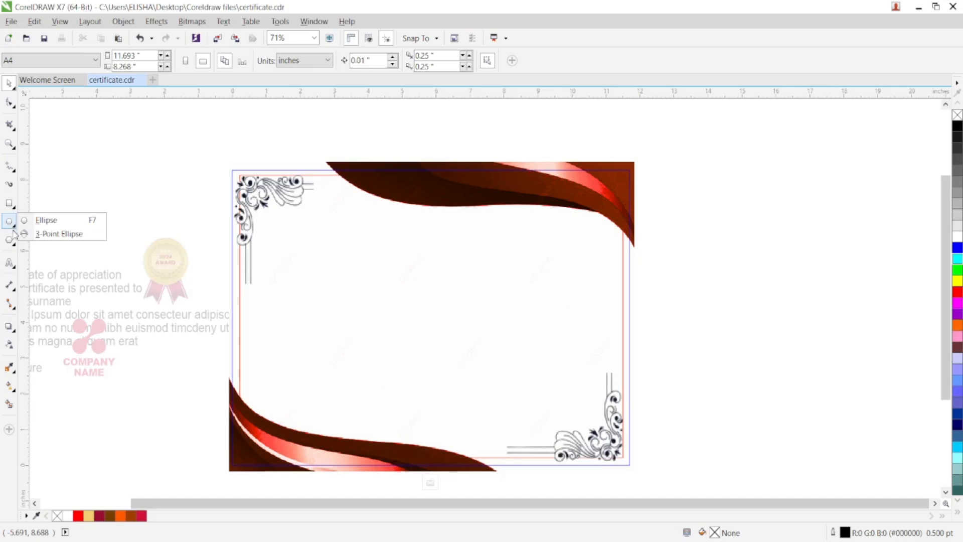
{"action": "left_click", "coordinate": [10, 240]}
{"action": "left_click", "coordinate": [10, 263]}
{"action": "left_click", "coordinate": [10, 285]}
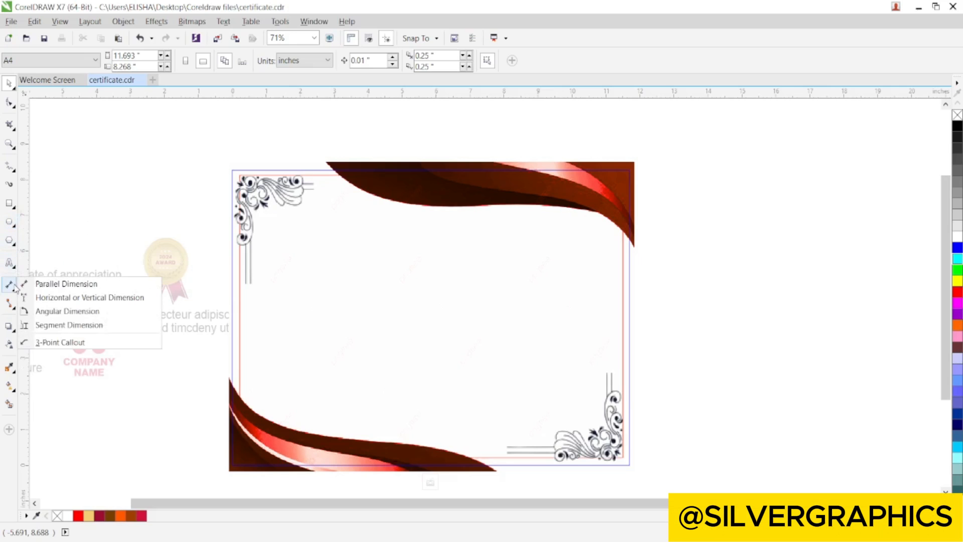
{"action": "left_click", "coordinate": [9, 166]}
{"action": "left_click", "coordinate": [9, 144]}
{"action": "left_click", "coordinate": [9, 124]}
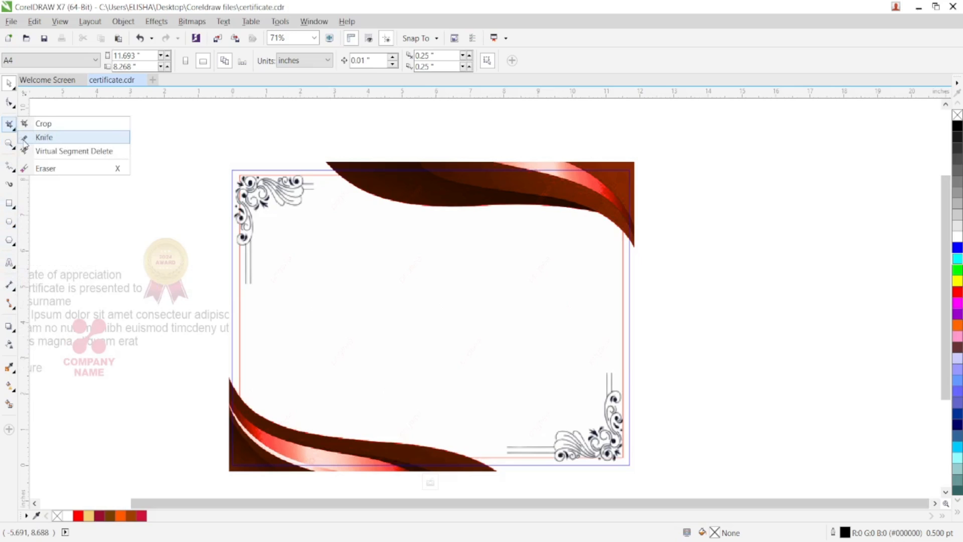
{"action": "left_click", "coordinate": [46, 168]}
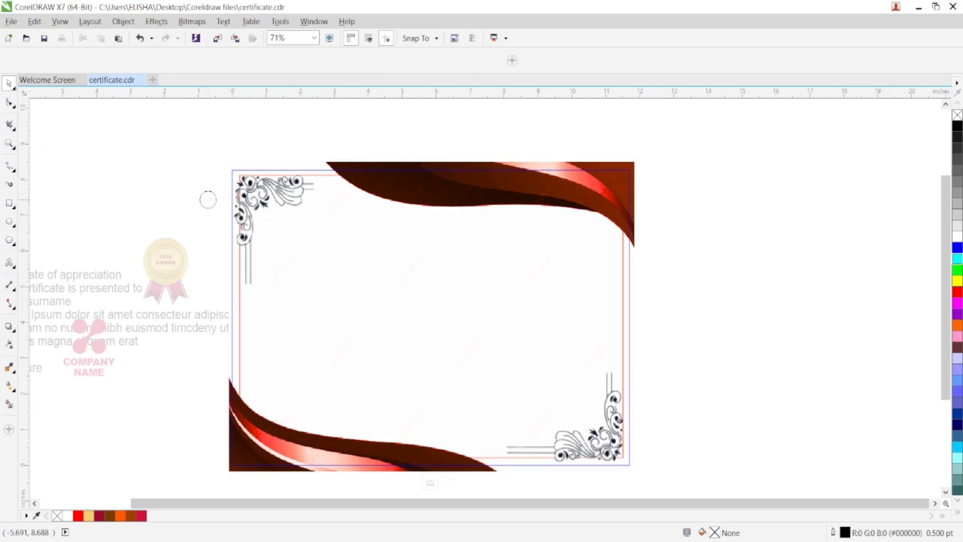
{"action": "left_click", "coordinate": [242, 177]}
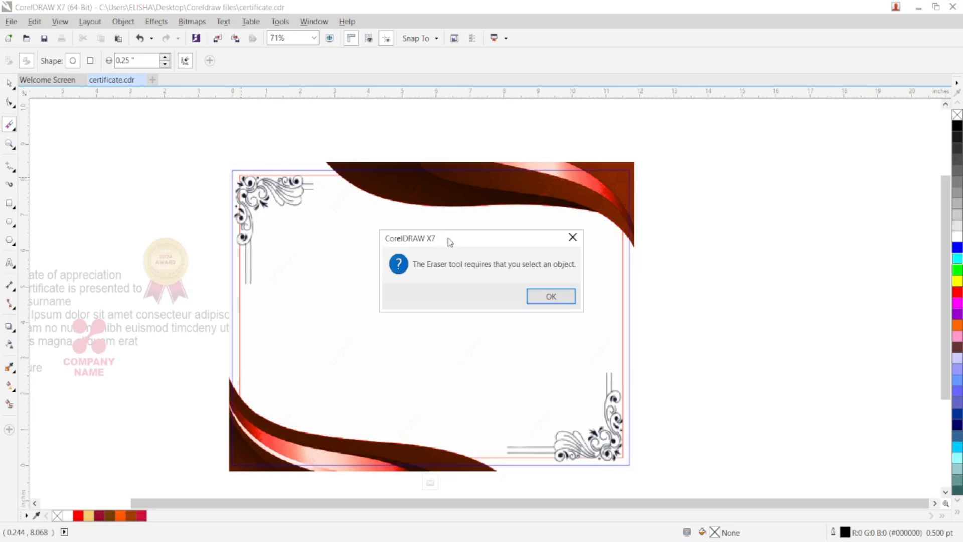
{"action": "left_click", "coordinate": [535, 296]}
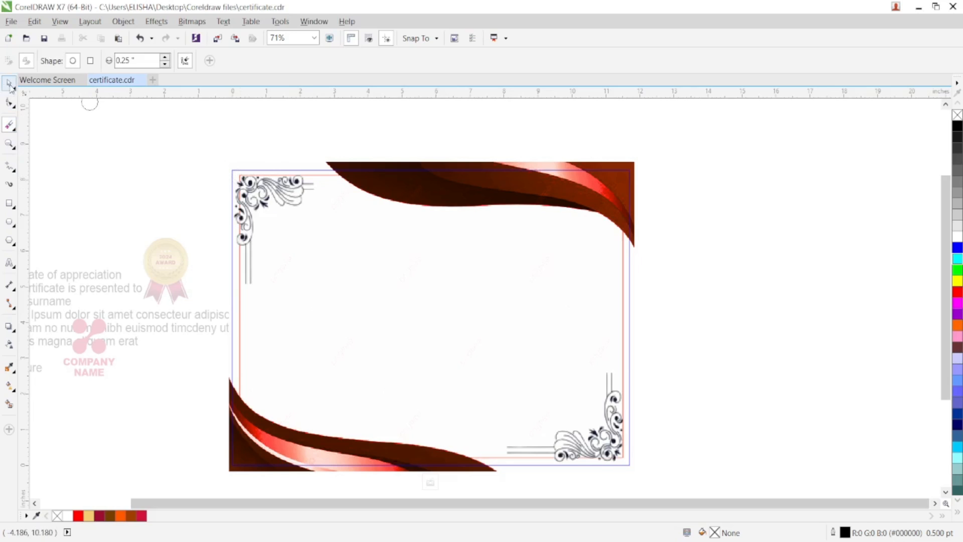
- Try to erase the thin red line around the certificate's upper-left corner with the Eraser tool, undoing the last stroke
{"action": "key", "text": "space"}
{"action": "left_click", "coordinate": [275, 227]}
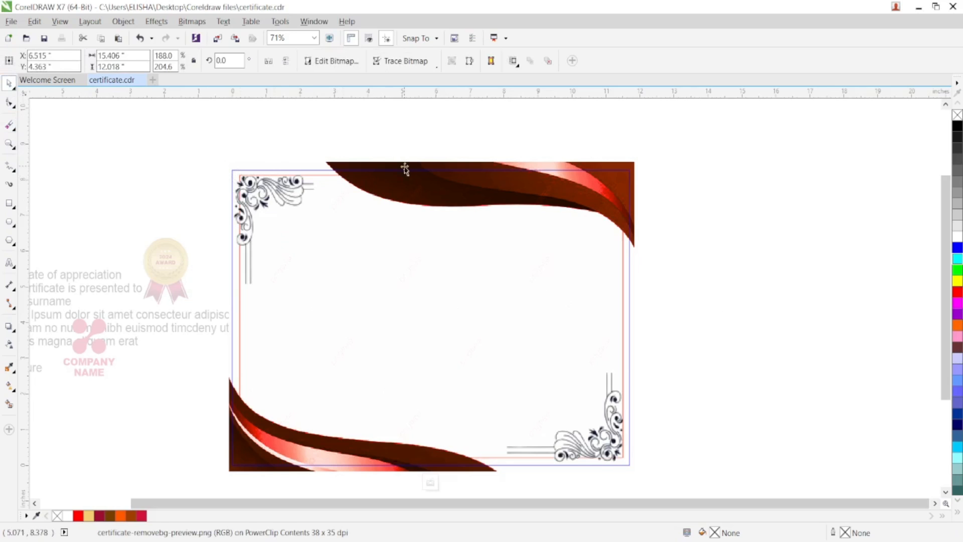
{"action": "left_click", "coordinate": [390, 195]}
{"action": "left_click", "coordinate": [9, 125]}
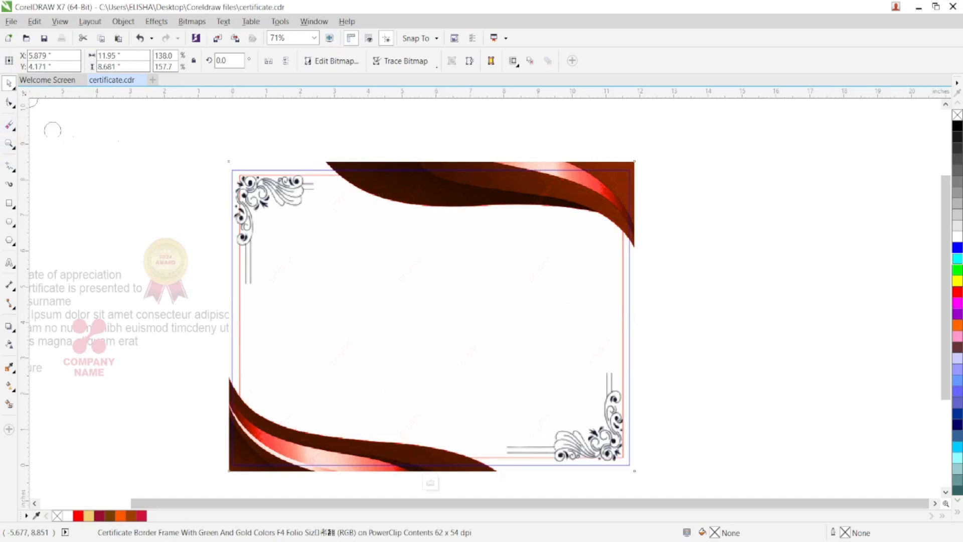
{"action": "mouse_move", "coordinate": [319, 176]}
{"action": "left_mouse_down"}
{"action": "mouse_move", "coordinate": [272, 170]}
{"action": "mouse_move", "coordinate": [333, 182]}
{"action": "mouse_move", "coordinate": [279, 171]}
{"action": "mouse_move", "coordinate": [244, 177]}
{"action": "mouse_move", "coordinate": [239, 270]}
{"action": "left_mouse_up"}
{"action": "left_click", "coordinate": [333, 181]}
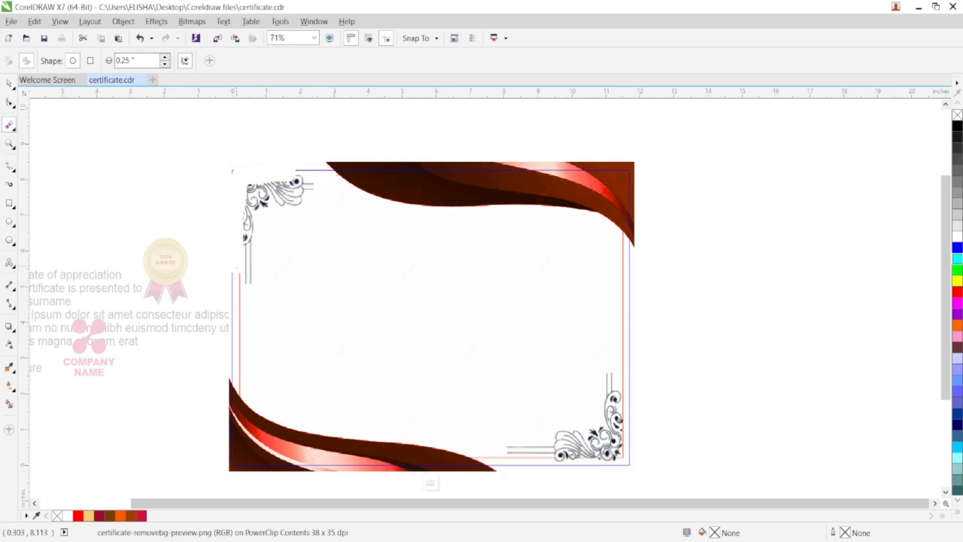
{"action": "left_click_drag", "start_coordinate": [243, 353], "coordinate": [245, 389]}
{"action": "key", "text": "ctrl+z"}
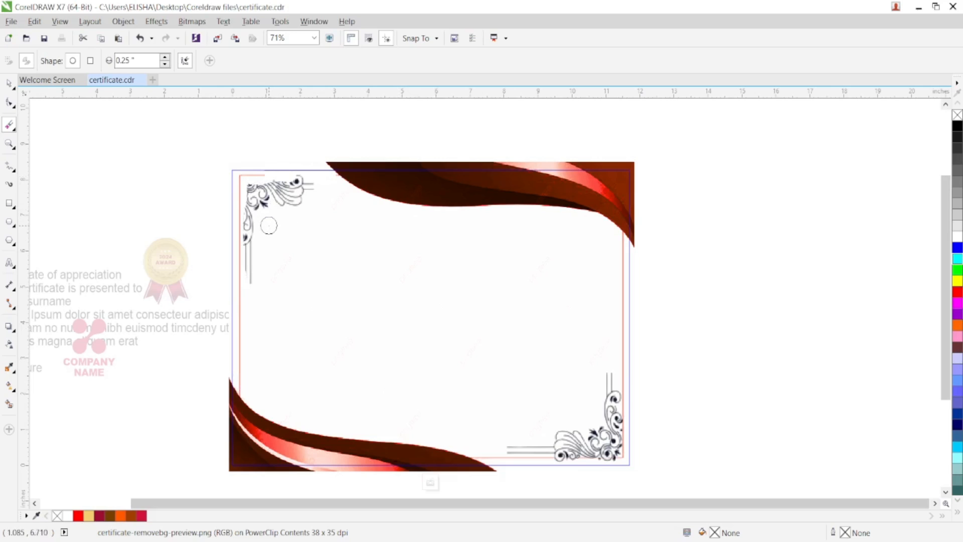
- Try an eraser stroke across the upper-left floral ornament, and undo all the eraser strokes made so far
{"action": "mouse_move", "coordinate": [269, 226]}
{"action": "left_mouse_down"}
{"action": "mouse_move", "coordinate": [276, 181]}
{"action": "mouse_move", "coordinate": [286, 209]}
{"action": "mouse_move", "coordinate": [336, 262]}
{"action": "mouse_move", "coordinate": [284, 171]}
{"action": "mouse_move", "coordinate": [319, 224]}
{"action": "left_mouse_up"}
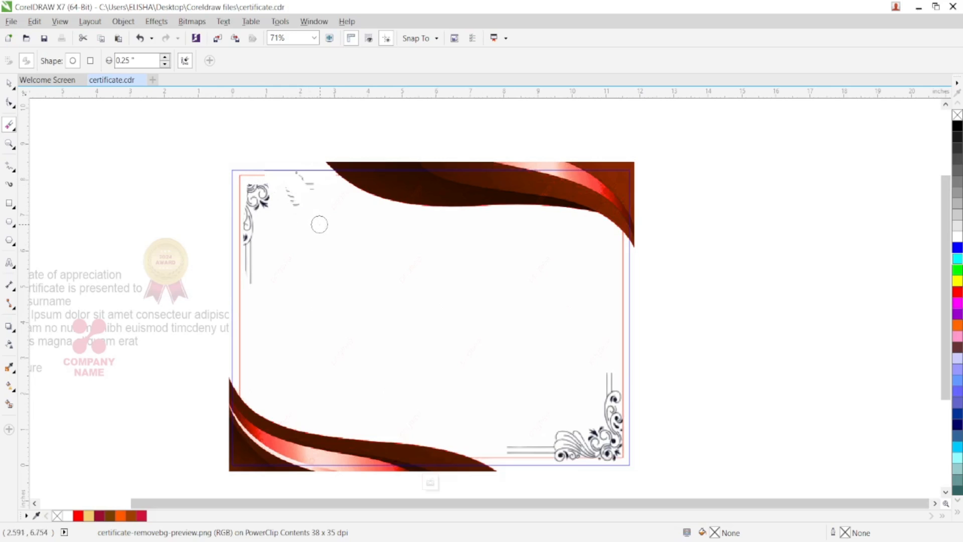
{"action": "key", "text": "ctrl+z"}
{"action": "key", "text": "ctrl+z"}
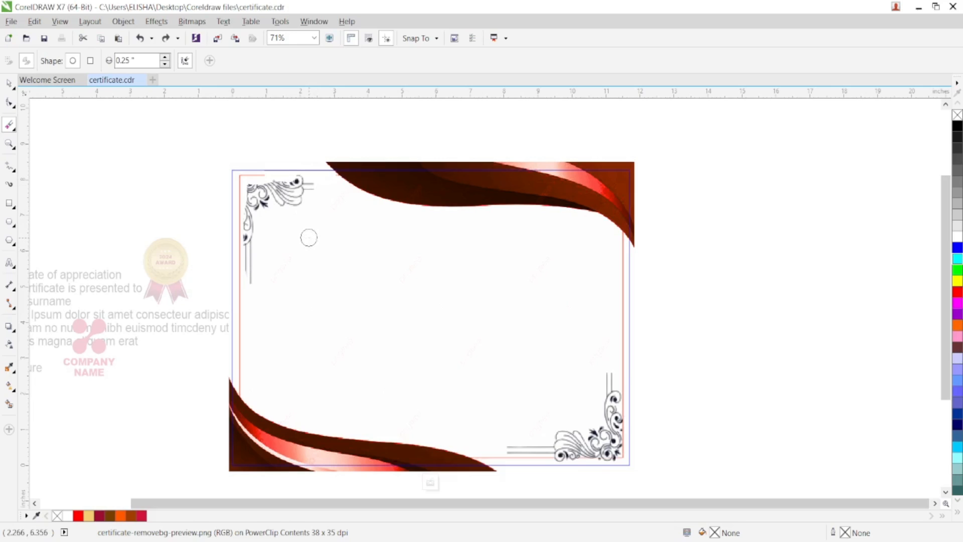
{"action": "key", "text": "ctrl+z"}
{"action": "key", "text": "ctrl+z"}
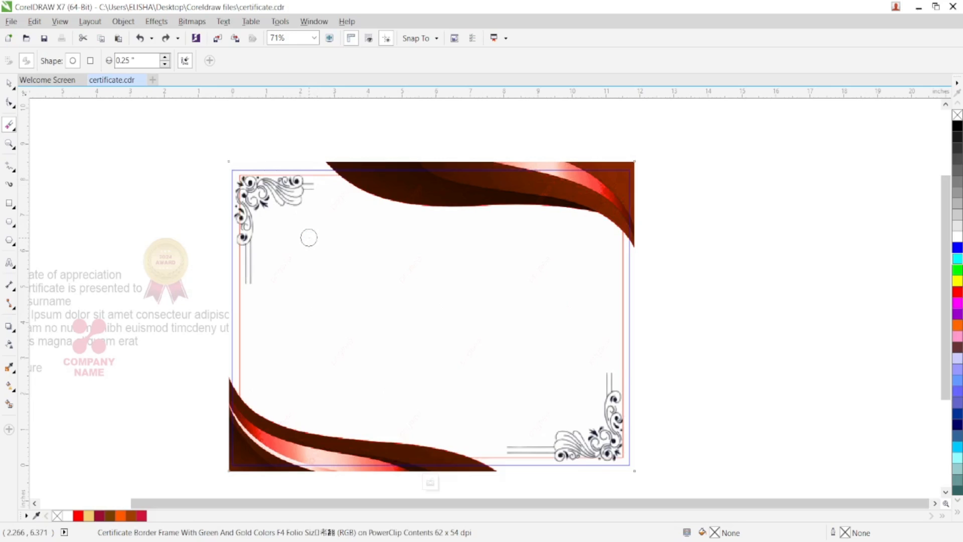
- Move the floral corner image about 4.1 in to the right and undo the move
{"action": "left_click", "coordinate": [8, 84]}
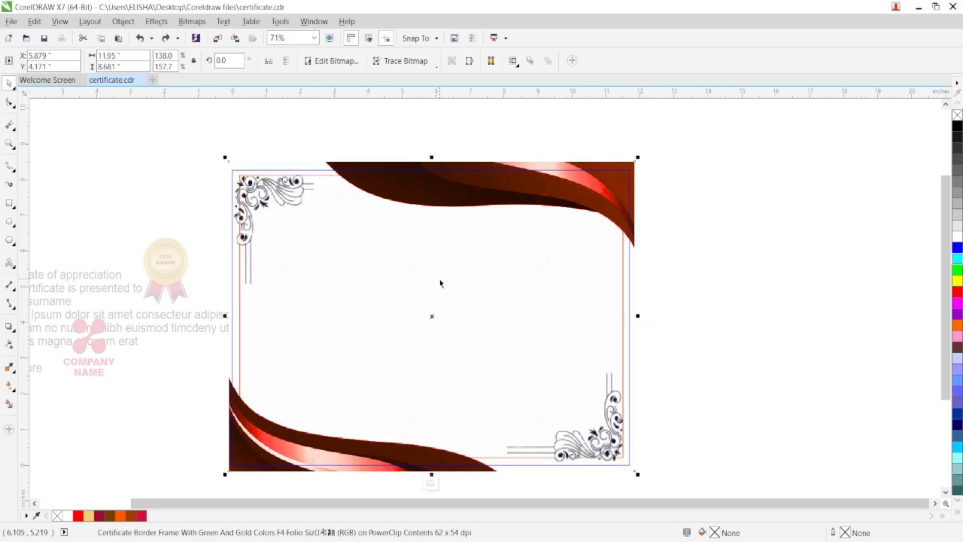
{"action": "left_click_drag", "start_coordinate": [440, 283], "coordinate": [578, 278]}
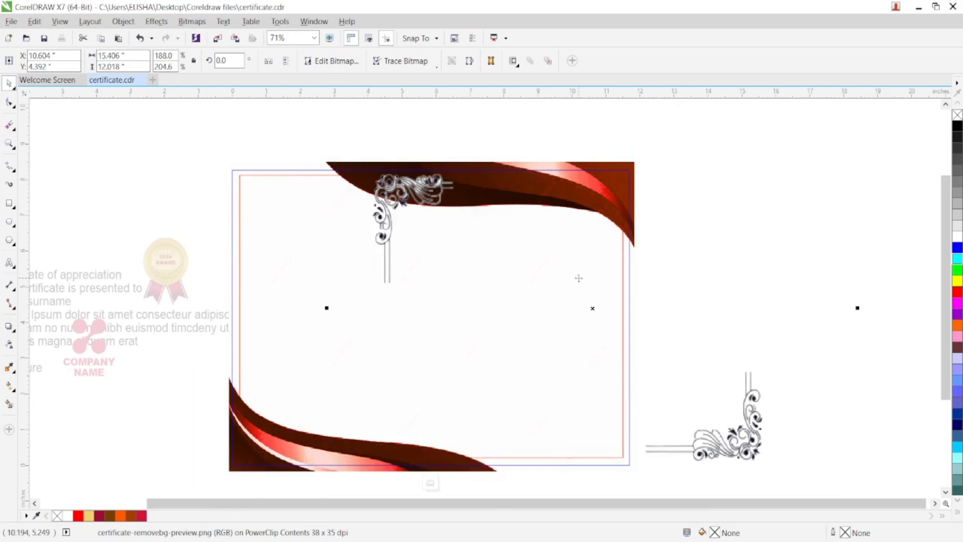
{"action": "key", "text": "ctrl+z"}
- Erase the thin red line from the wavy border image along the certificate's upper-left corner and left edge with the Eraser tool
{"action": "left_click", "coordinate": [579, 281]}
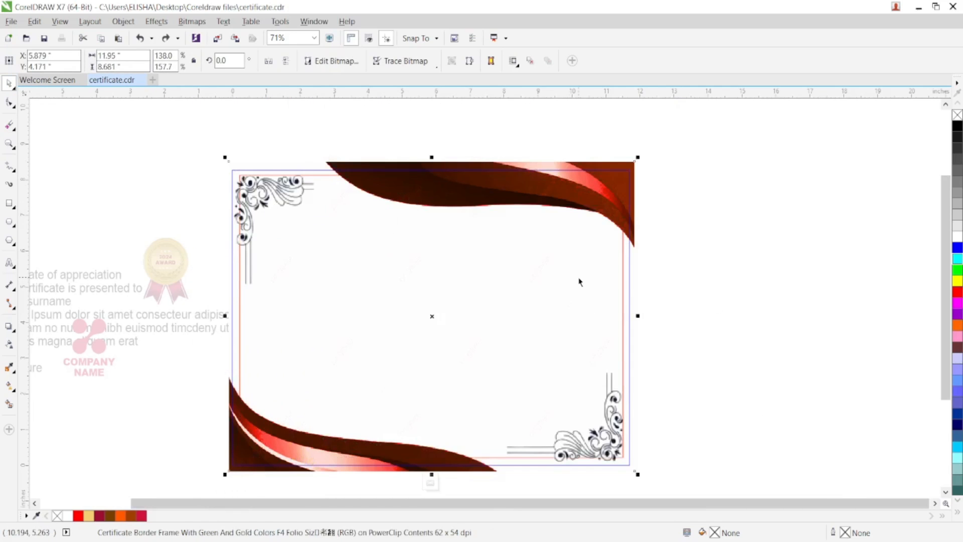
{"action": "left_click", "coordinate": [9, 124]}
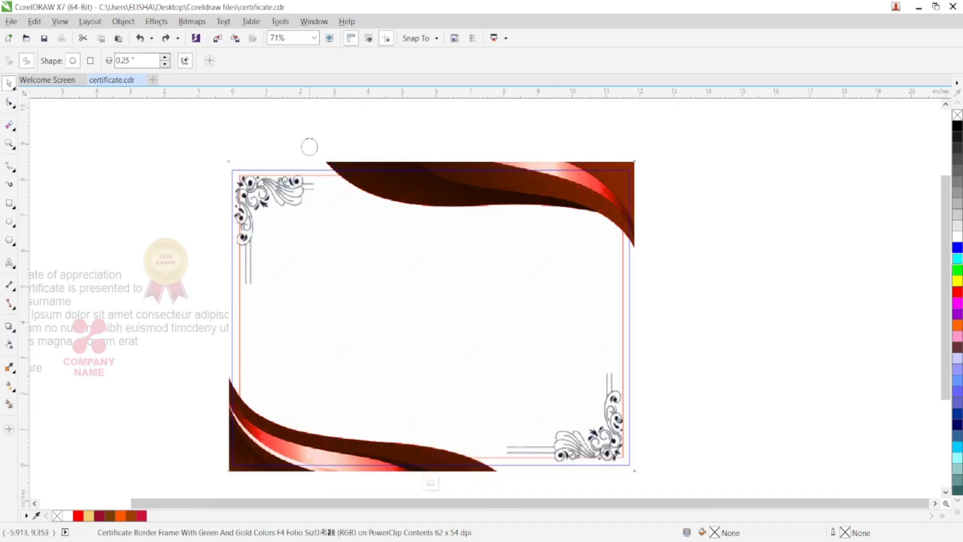
{"action": "left_click_drag", "start_coordinate": [332, 178], "coordinate": [245, 174]}
{"action": "left_click_drag", "start_coordinate": [243, 236], "coordinate": [243, 378]}
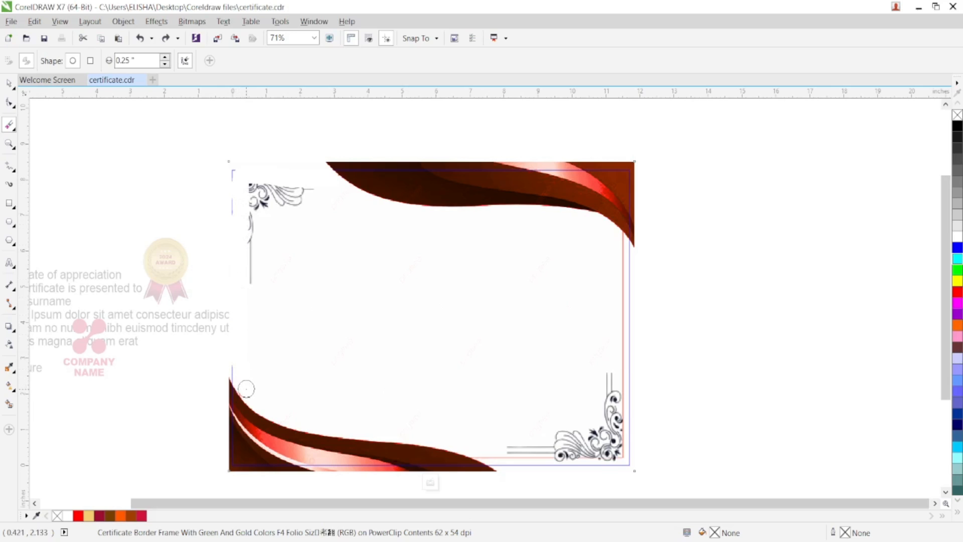
{"action": "key", "text": "ctrl+z"}
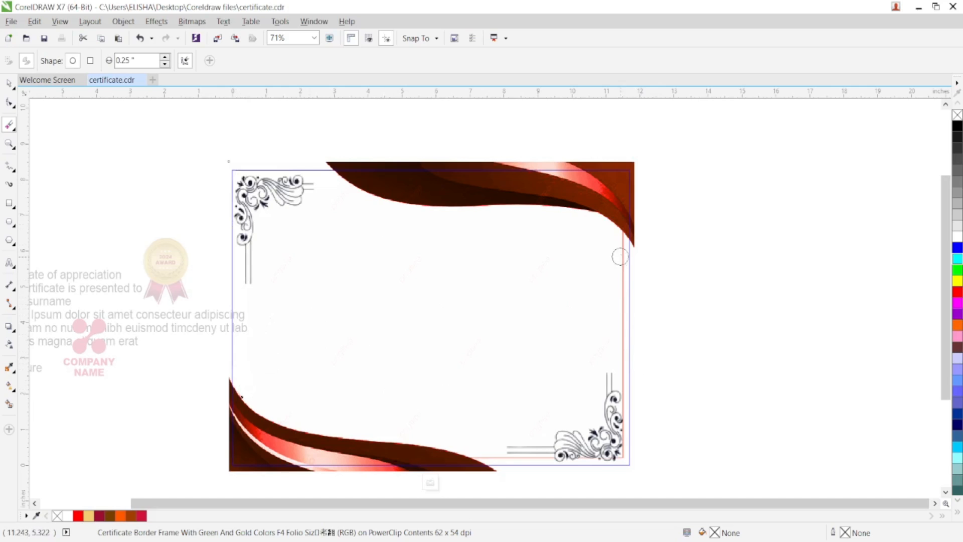
- Erase the remaining thin red line from the wavy border image along the certificate's right and lower edges
{"action": "mouse_move", "coordinate": [621, 236]}
{"action": "left_mouse_down"}
{"action": "mouse_move", "coordinate": [620, 457]}
{"action": "mouse_move", "coordinate": [476, 450]}
{"action": "left_mouse_up"}
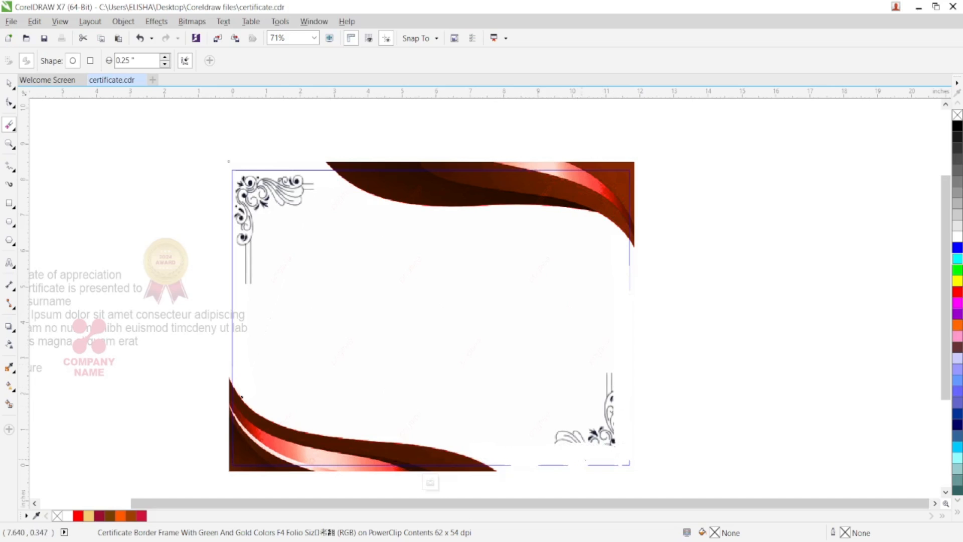
{"action": "key", "text": "ctrl+z"}
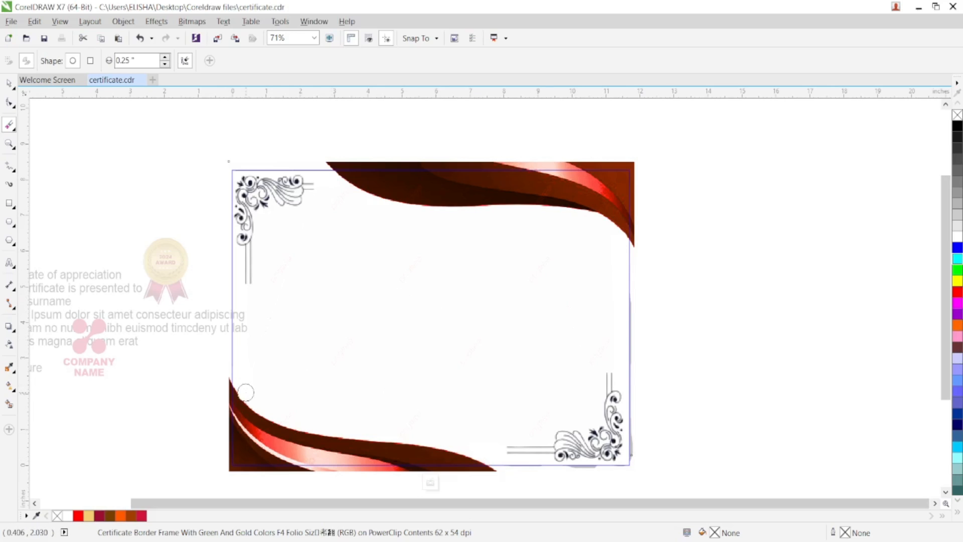
{"action": "left_click", "coordinate": [248, 392]}
{"action": "key", "text": "ctrl+z"}
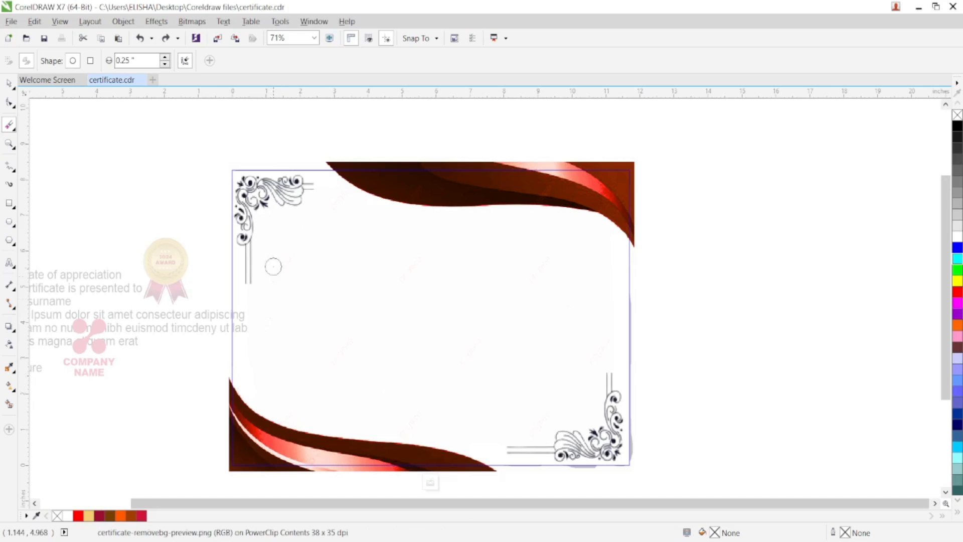
- Try enlarging the floral corner image to about 15.61 × 12.18 in, and undo the resize
{"action": "left_click", "coordinate": [9, 83]}
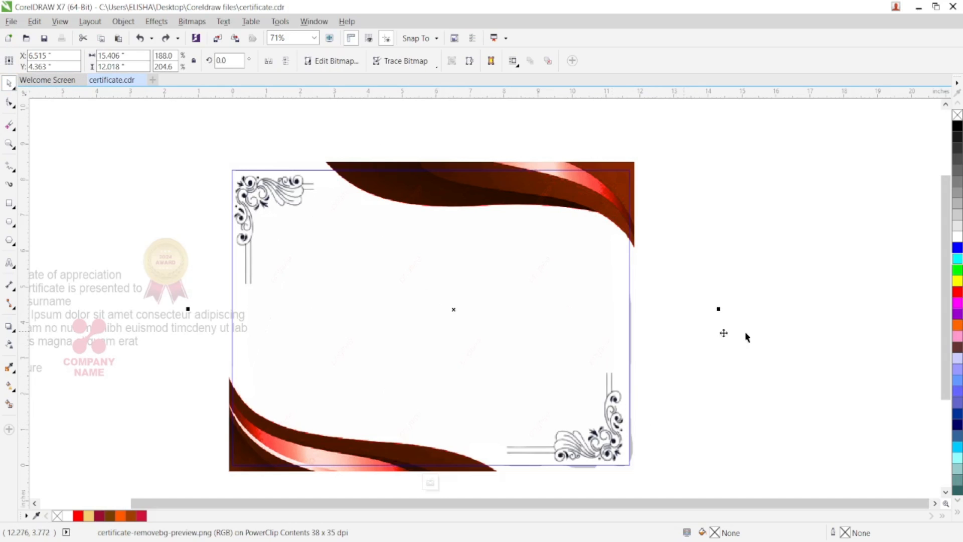
{"action": "left_click_drag", "start_coordinate": [947, 268], "coordinate": [947, 296]}
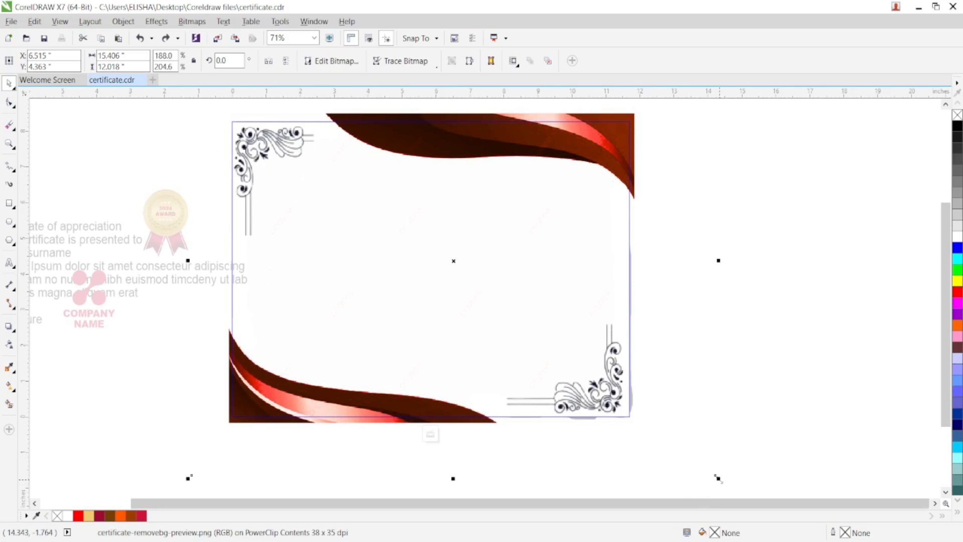
{"action": "left_click_drag", "start_coordinate": [717, 478], "coordinate": [729, 488]}
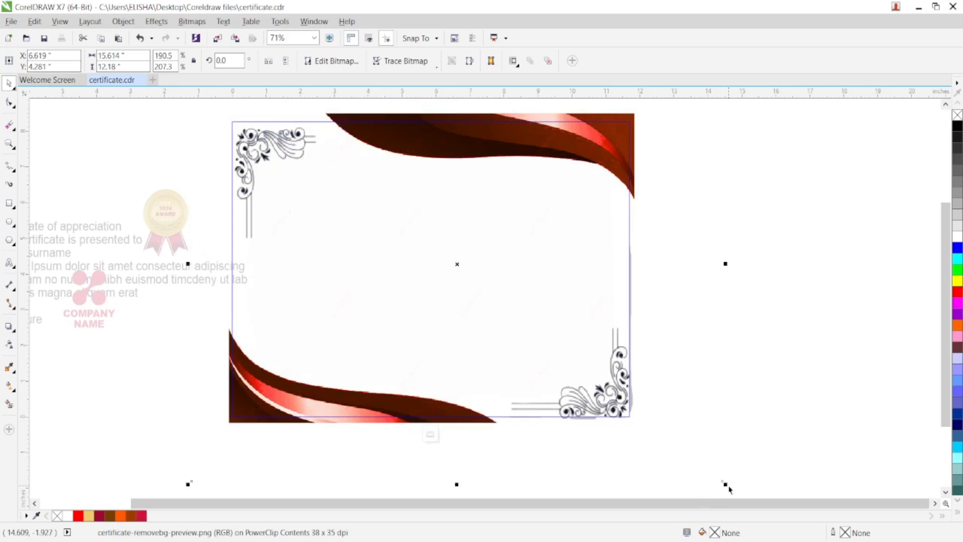
{"action": "key", "text": "ctrl+z"}
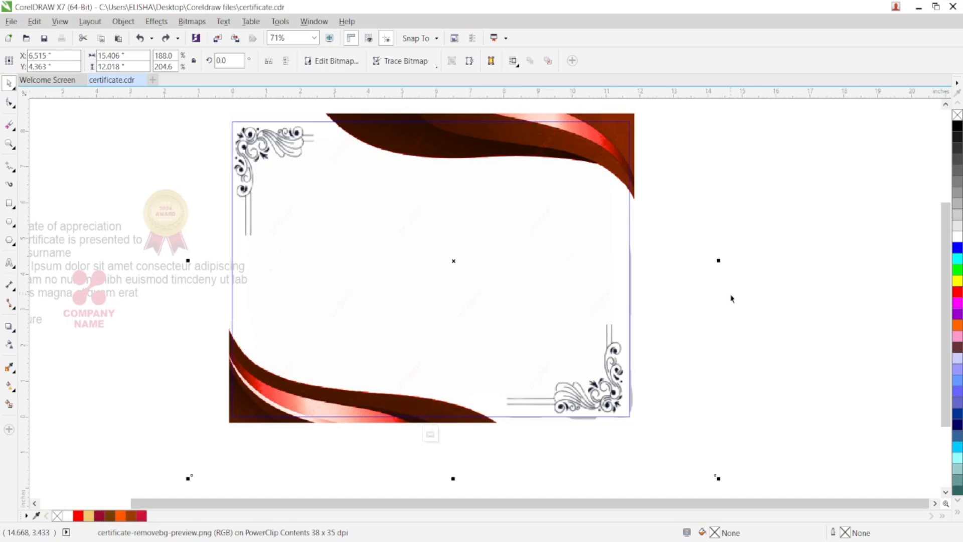
- Resize the floral corner image to about 15.46 × 12.00 in and nudge it 0.04 in right and 0.01 in down
{"action": "left_click_drag", "start_coordinate": [718, 260], "coordinate": [720, 261]}
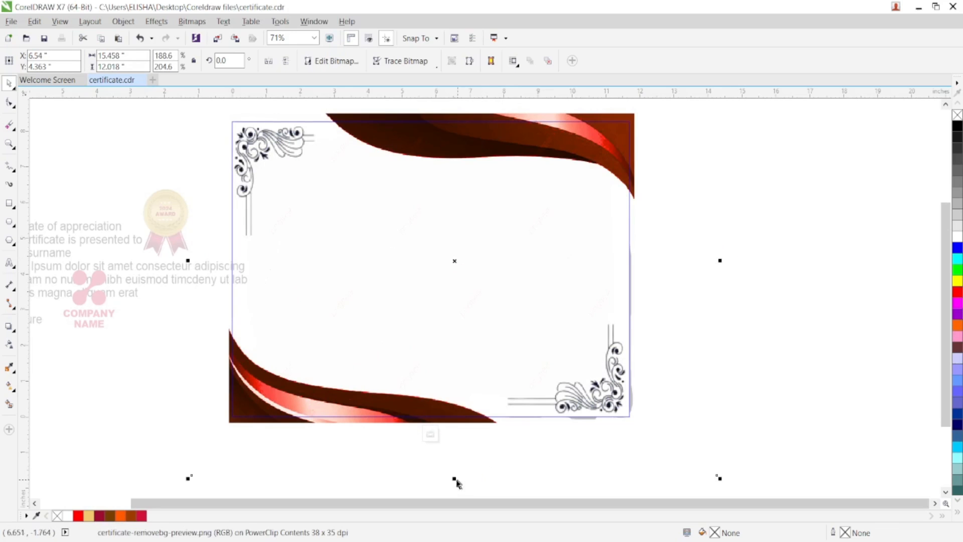
{"action": "mouse_move", "coordinate": [456, 476]}
{"action": "left_mouse_down"}
{"action": "mouse_move", "coordinate": [456, 486]}
{"action": "mouse_move", "coordinate": [458, 478]}
{"action": "left_mouse_up"}
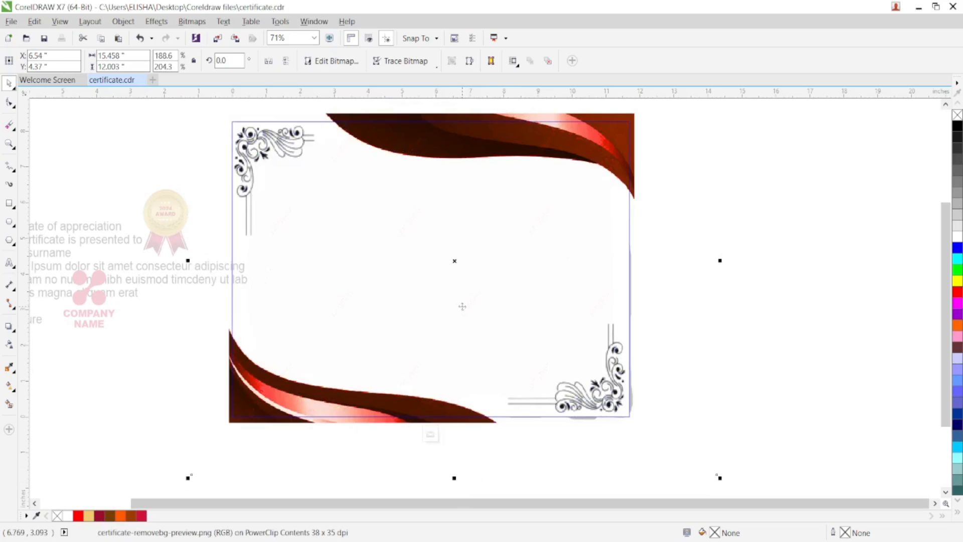
{"action": "key", "text": "Right"}
{"action": "key", "text": "Right"}
{"action": "key", "text": "Right"}
{"action": "key", "text": "Right"}
{"action": "key", "text": "Down"}
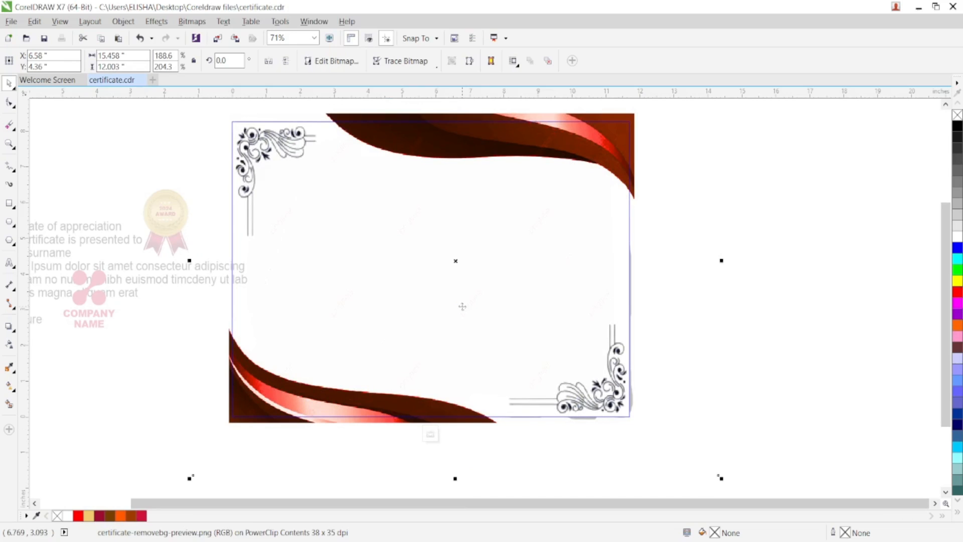
- Finish editing the PowerClip contents and deselect the certificate frame
{"action": "right_click", "coordinate": [519, 160]}
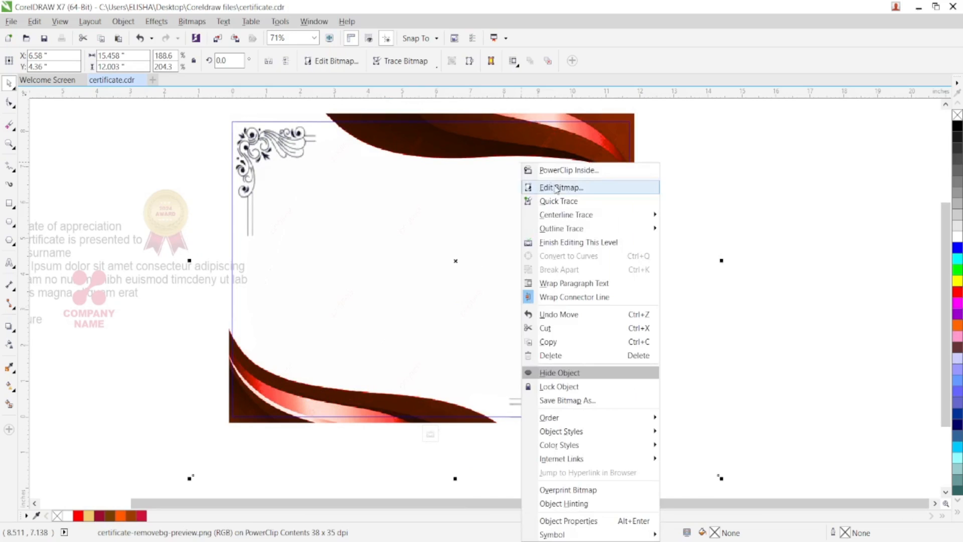
{"action": "left_click", "coordinate": [574, 242]}
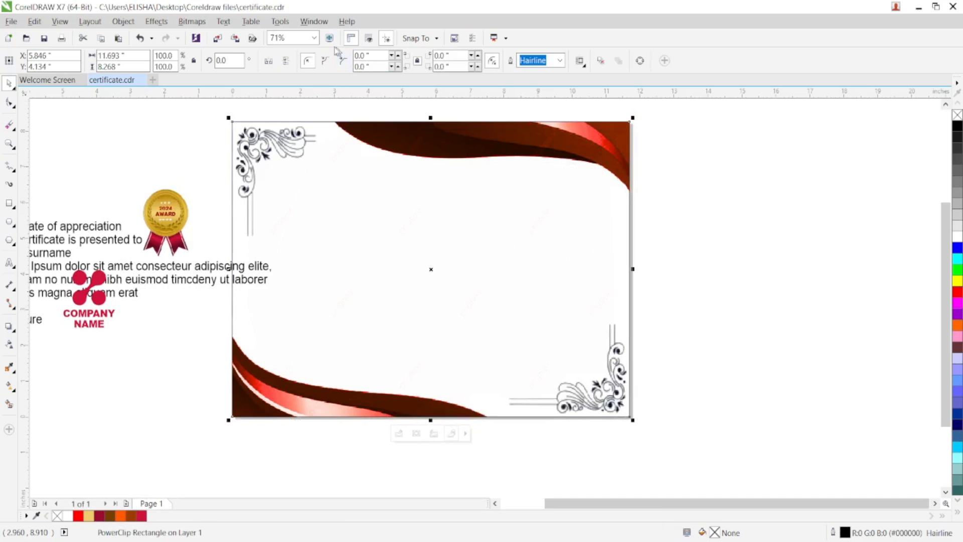
{"action": "left_click", "coordinate": [313, 38]}
{"action": "left_click", "coordinate": [307, 71]}
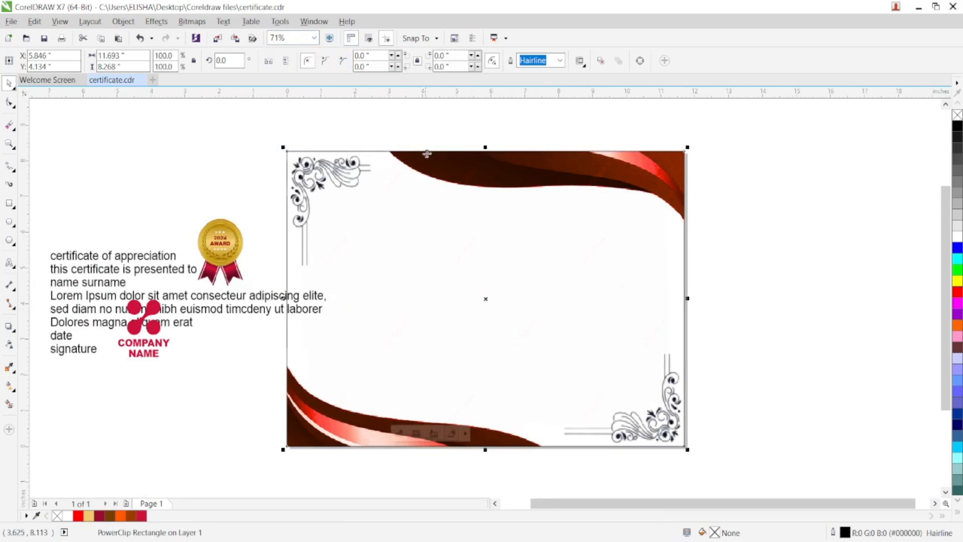
{"action": "left_click", "coordinate": [542, 137]}
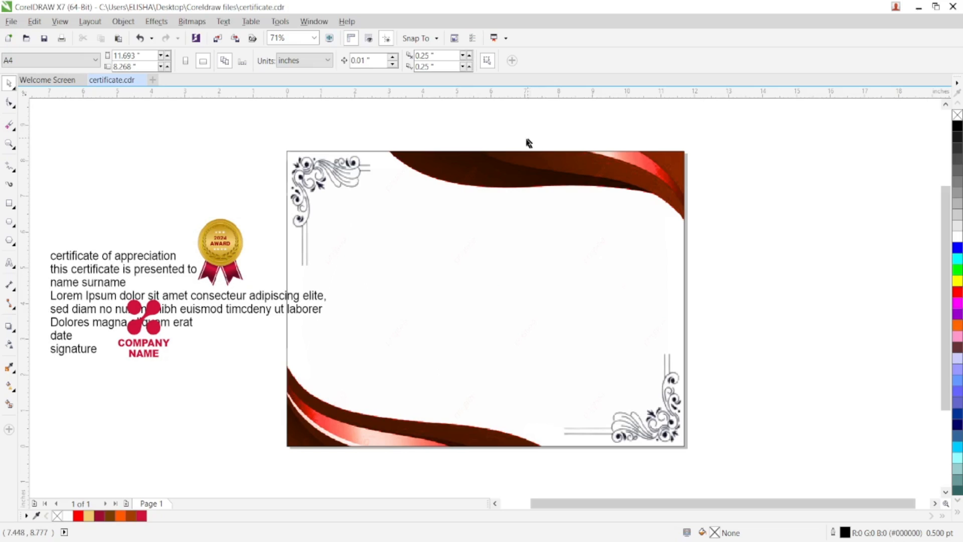
- Move the gold award badge onto the certificate, just inside the upper-left floral corner, and deselect it
{"action": "left_click", "coordinate": [185, 300]}
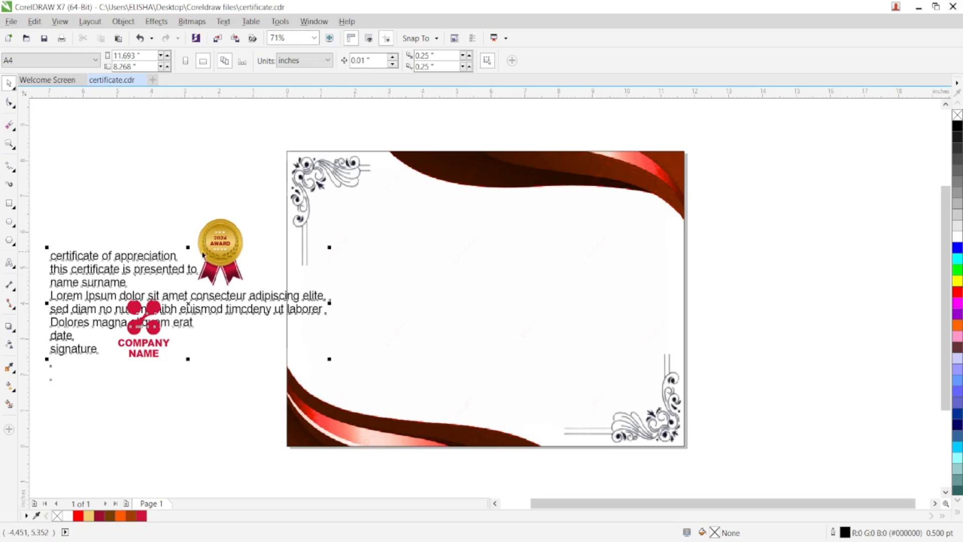
{"action": "left_click", "coordinate": [212, 242]}
{"action": "left_click_drag", "start_coordinate": [213, 241], "coordinate": [367, 212]}
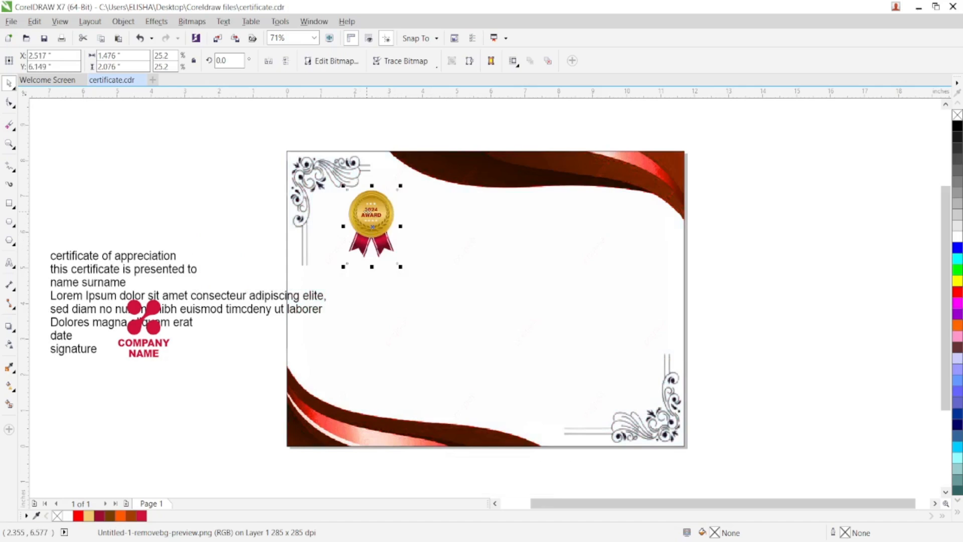
{"action": "mouse_move", "coordinate": [368, 212]}
{"action": "left_mouse_down"}
{"action": "mouse_move", "coordinate": [351, 218]}
{"action": "mouse_move", "coordinate": [362, 219]}
{"action": "left_mouse_up"}
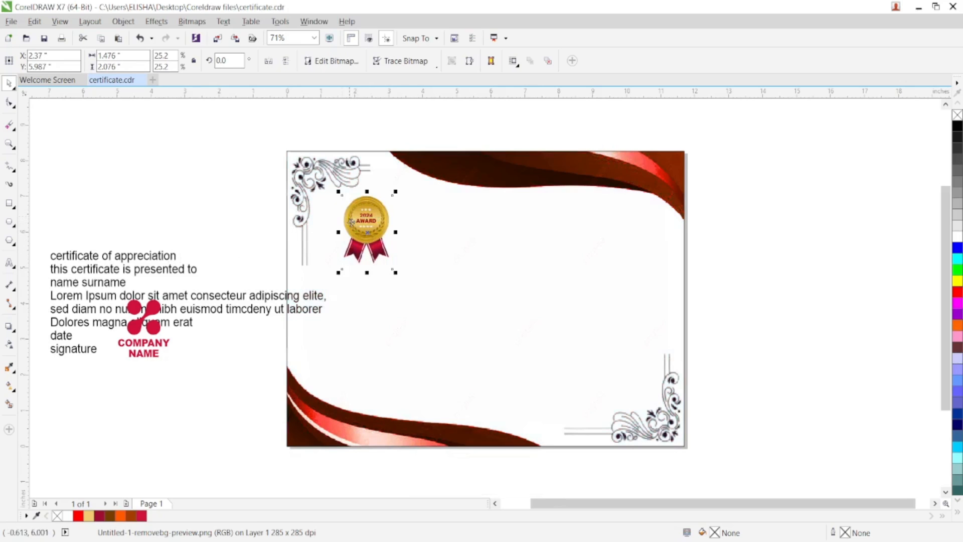
{"action": "left_click", "coordinate": [265, 191]}
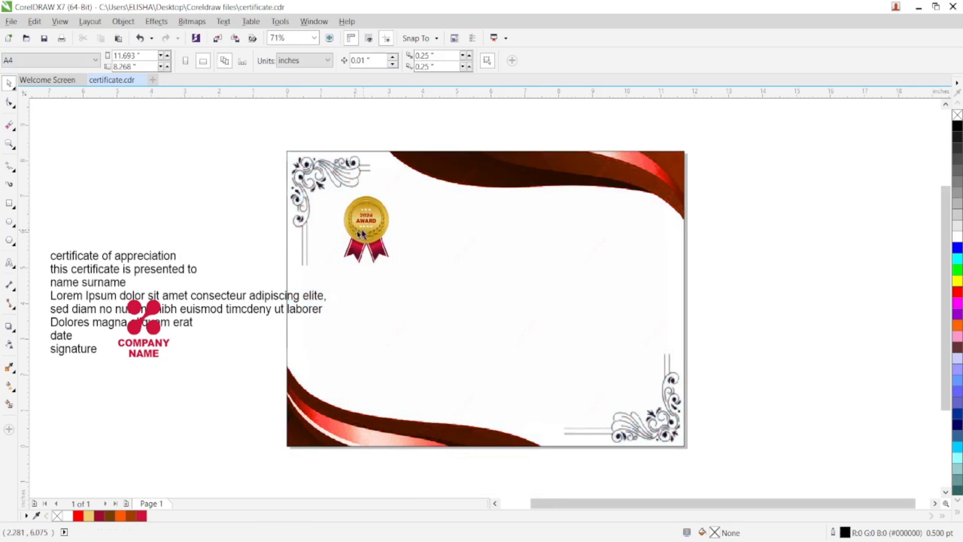
- Bring the text block onto the certificate and split off its "certificate of appreciation" line towards the certificate's upper-right edge
{"action": "left_click", "coordinate": [87, 259]}
{"action": "left_click_drag", "start_coordinate": [91, 255], "coordinate": [457, 239]}
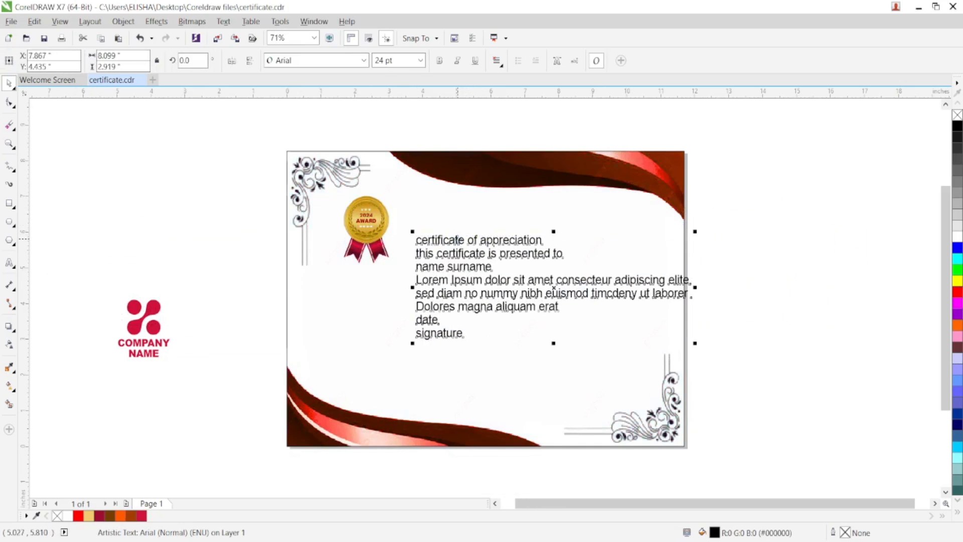
{"action": "left_click", "coordinate": [456, 235]}
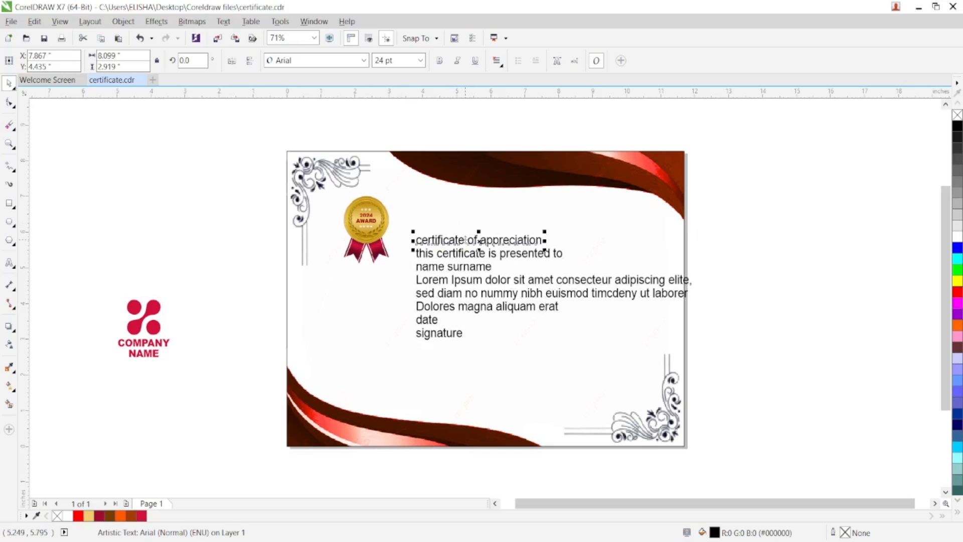
{"action": "left_click_drag", "start_coordinate": [467, 238], "coordinate": [639, 211]}
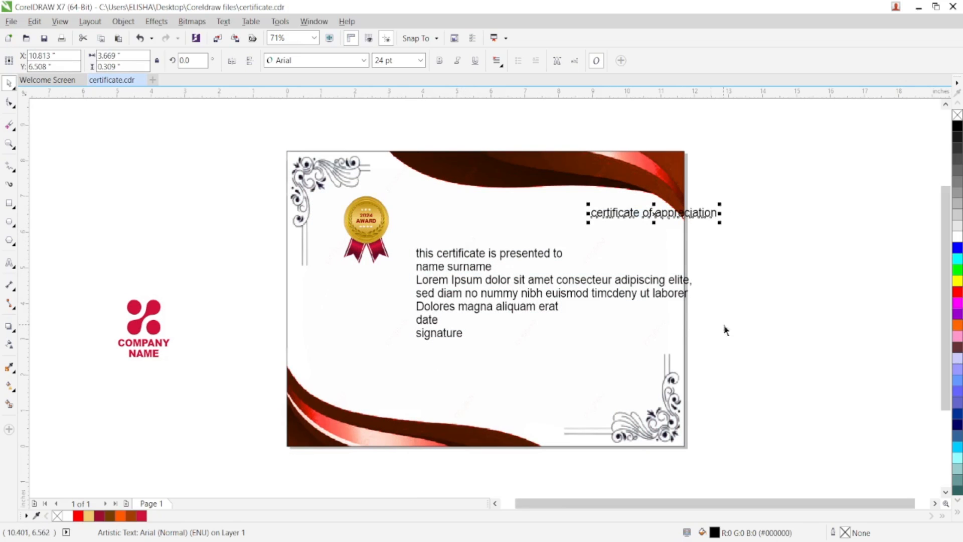
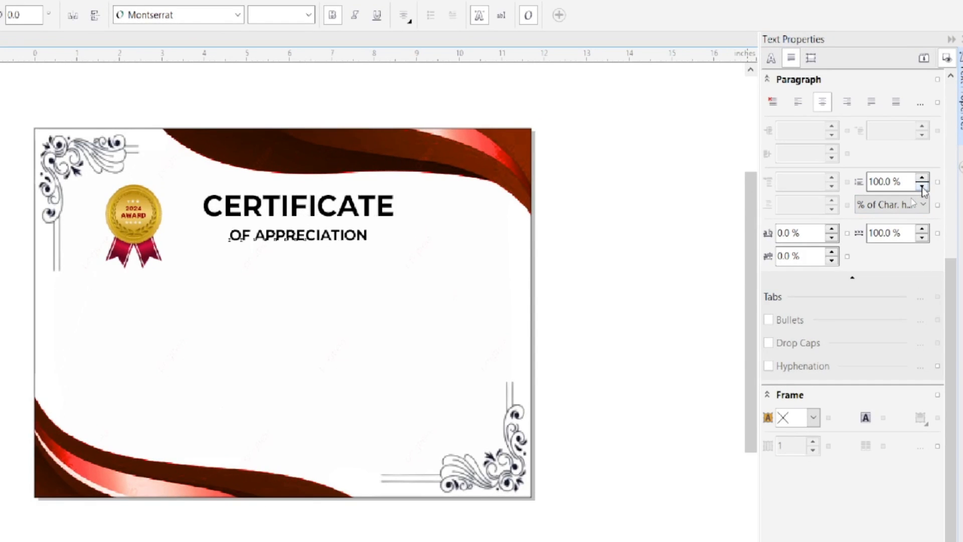
- Set the line spacing of the "CERTIFICATE OF APPRECIATION" heading to 90% and deselect it
{"action": "left_click", "coordinate": [922, 187]}
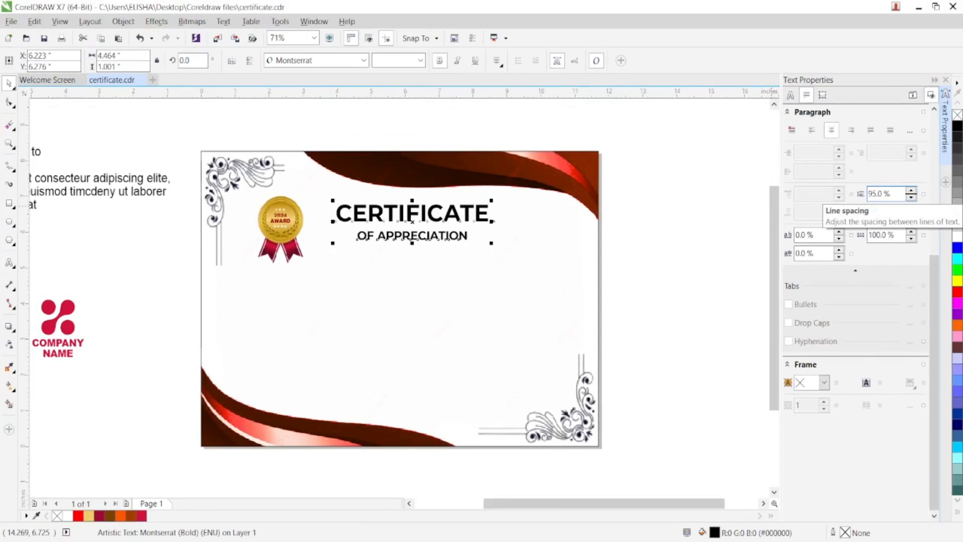
{"action": "left_click_drag", "start_coordinate": [897, 193], "coordinate": [847, 200]}
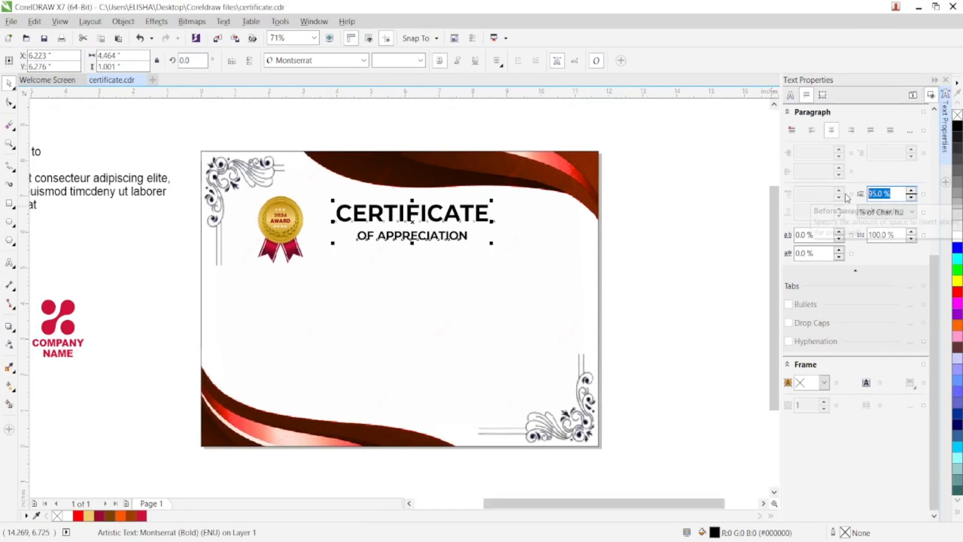
{"action": "type", "text": "90"}
{"action": "key", "text": "Return"}
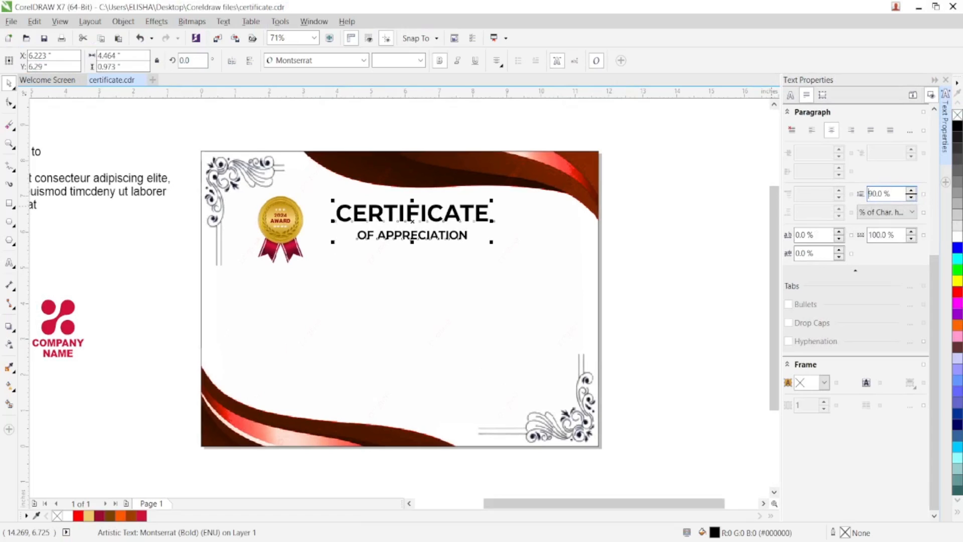
{"action": "left_click", "coordinate": [636, 242]}
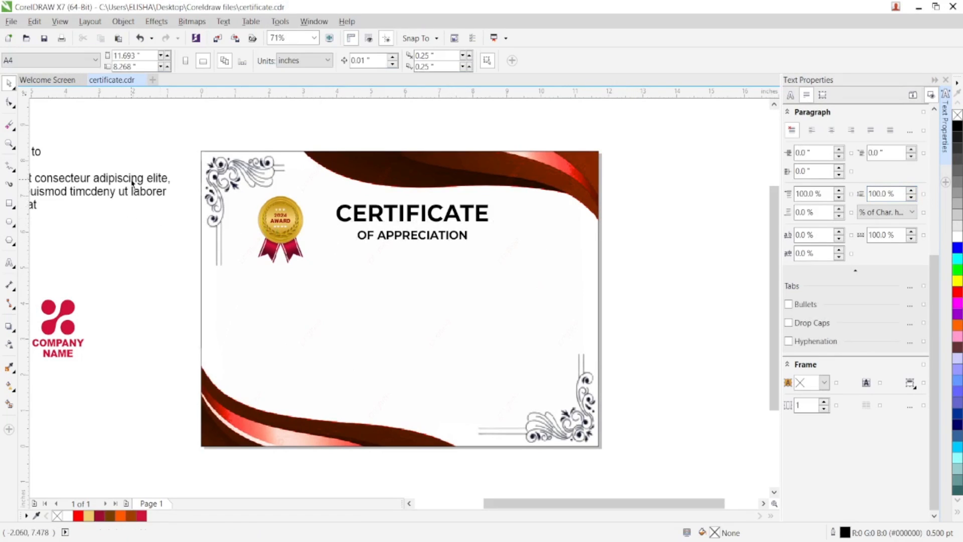
- Move the "this certificate is presented to" line onto the certificate, directly below the heading
{"action": "left_click_drag", "start_coordinate": [515, 511], "coordinate": [447, 511]}
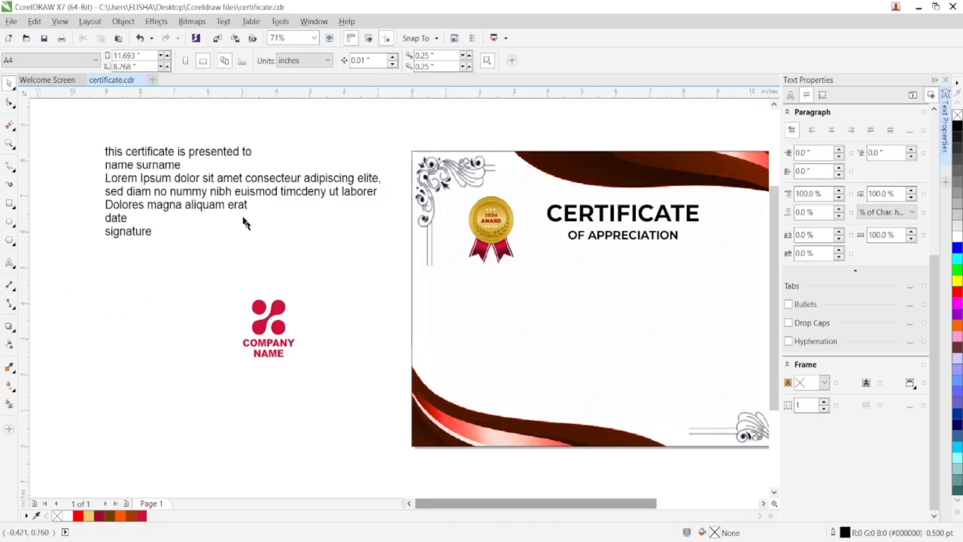
{"action": "left_click", "coordinate": [222, 151]}
{"action": "left_click_drag", "start_coordinate": [256, 169], "coordinate": [698, 277]}
{"action": "left_click_drag", "start_coordinate": [594, 503], "coordinate": [667, 503]}
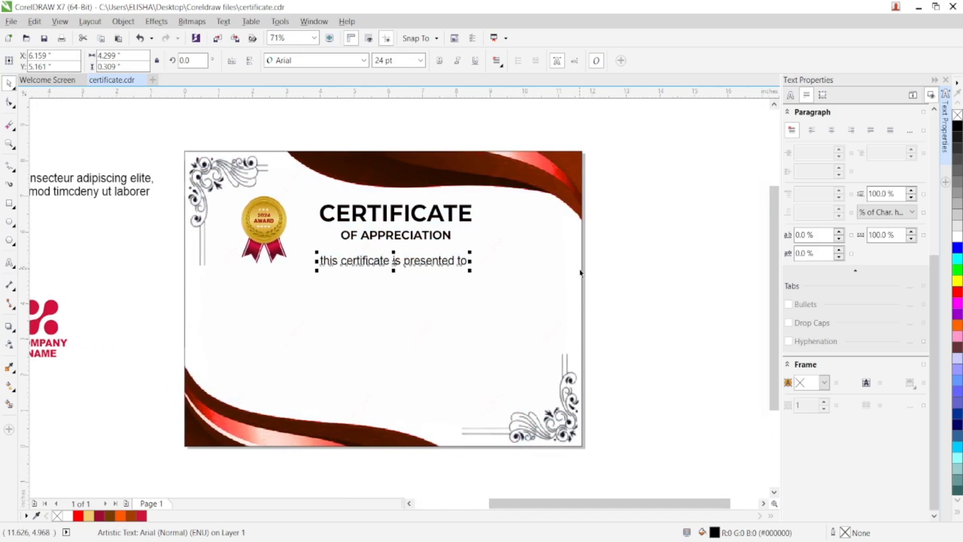
- Change the "this certificate is presented to" line to uppercase and shift it slightly left under the heading
{"action": "left_click", "coordinate": [223, 21]}
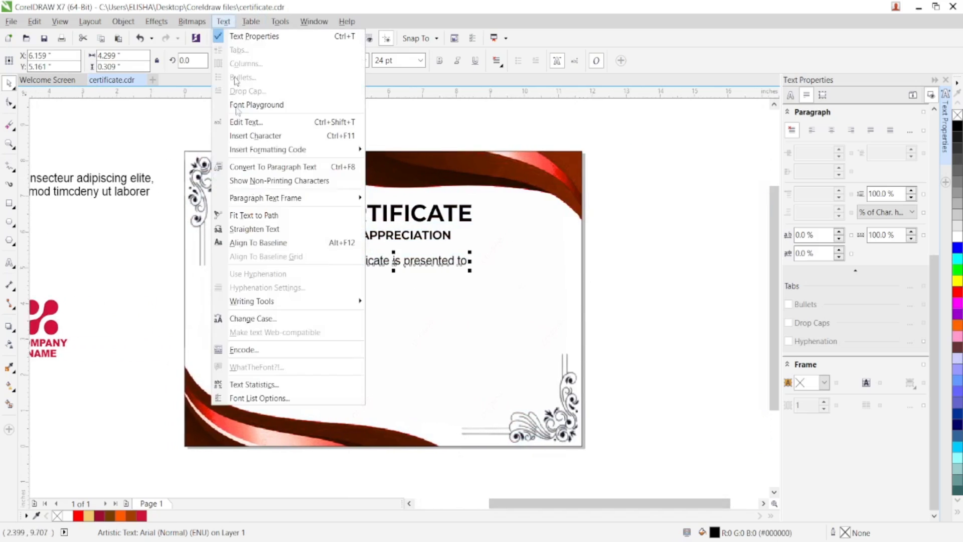
{"action": "left_click", "coordinate": [267, 317]}
{"action": "left_click", "coordinate": [422, 262]}
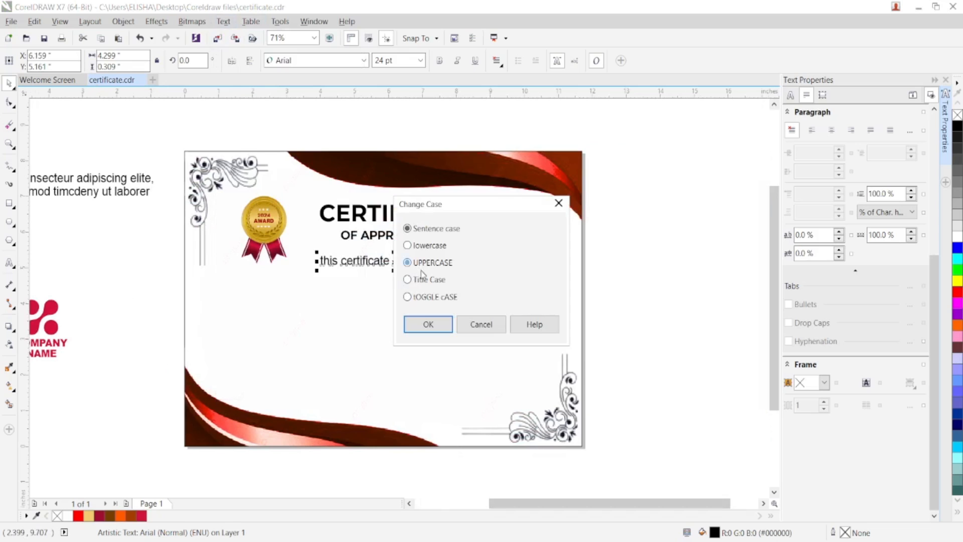
{"action": "left_click", "coordinate": [439, 329]}
{"action": "left_click_drag", "start_coordinate": [459, 265], "coordinate": [440, 267]}
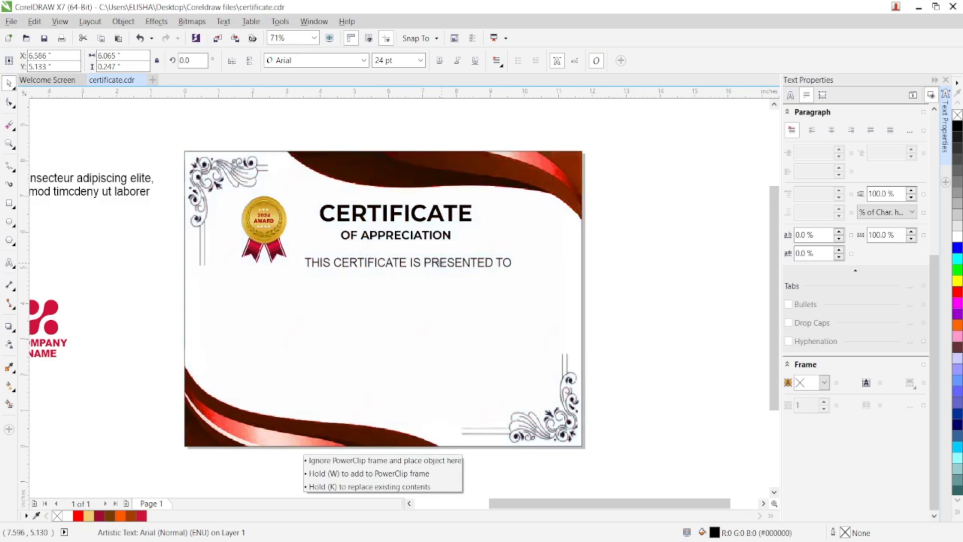
- Set the "THIS CERTIFICATE IS PRESENTED TO" line in Montserrat Medium and position it closer beneath "OF APPRECIATION"
{"action": "left_click", "coordinate": [326, 60]}
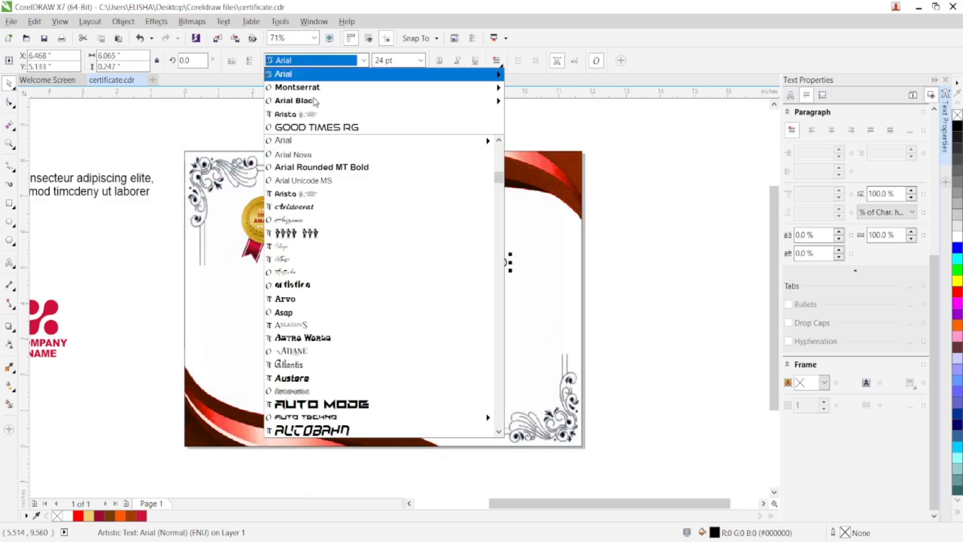
{"action": "mouse_move", "coordinate": [321, 87]}
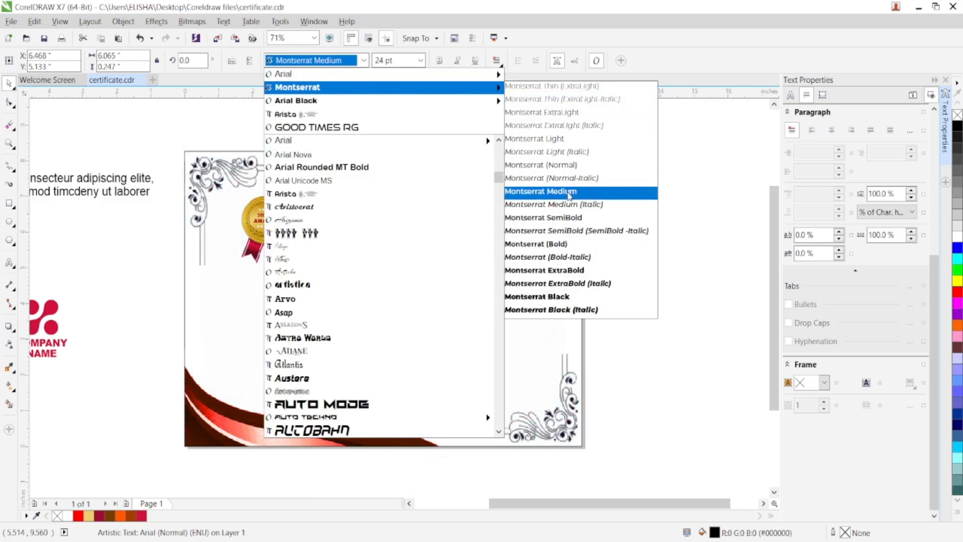
{"action": "left_click", "coordinate": [540, 192]}
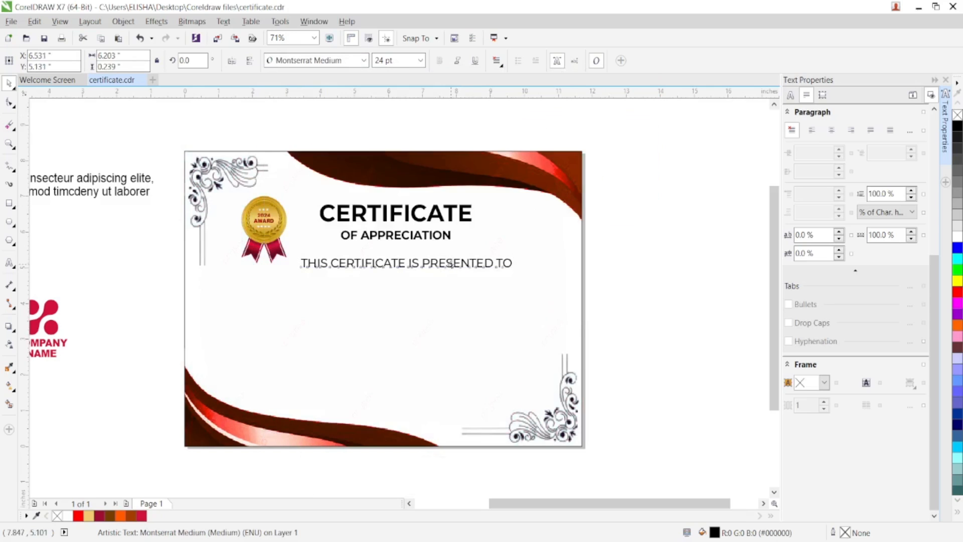
{"action": "left_click_drag", "start_coordinate": [406, 262], "coordinate": [402, 256]}
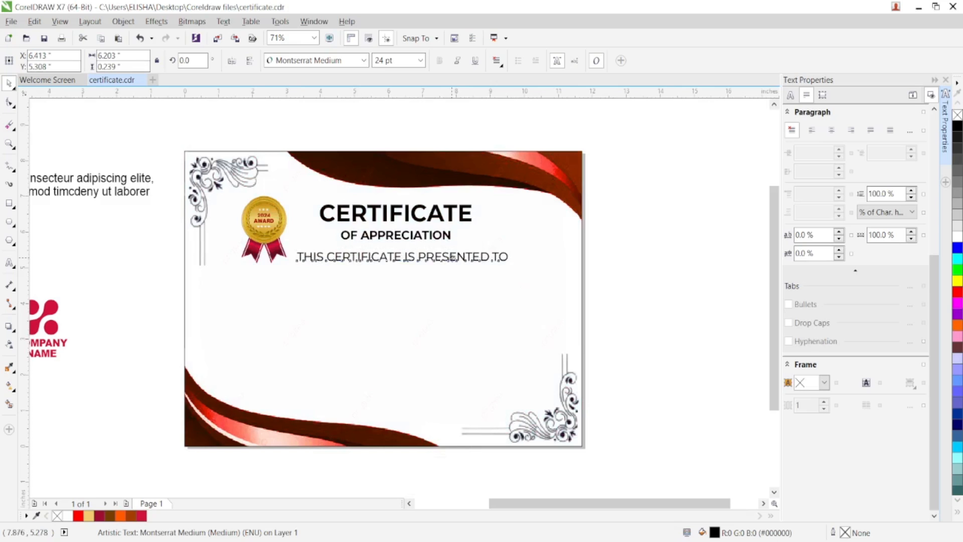
{"action": "left_click_drag", "start_coordinate": [452, 257], "coordinate": [448, 256]}
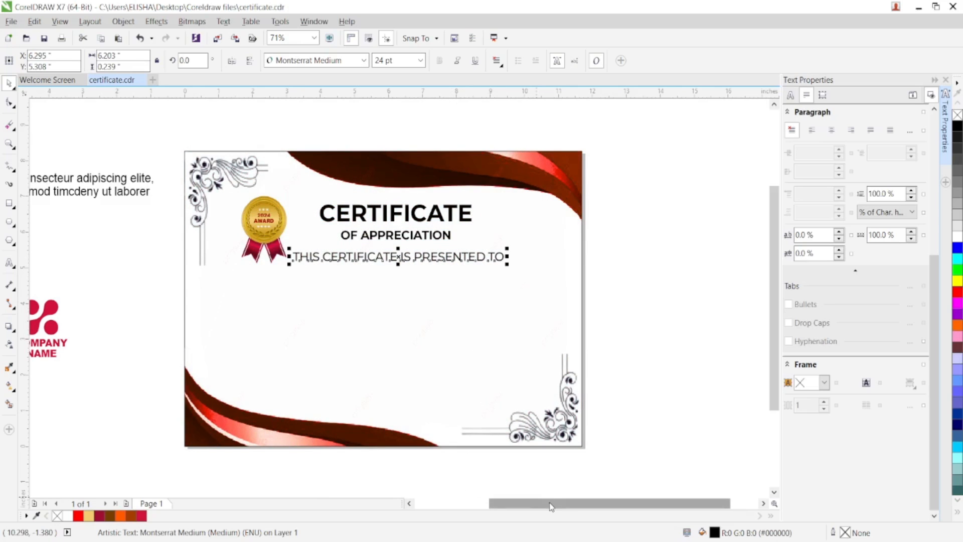
- Move the "name surname" line onto the certificate, below "THIS CERTIFICATE IS PRESENTED TO"
{"action": "left_click_drag", "start_coordinate": [550, 506], "coordinate": [496, 506]}
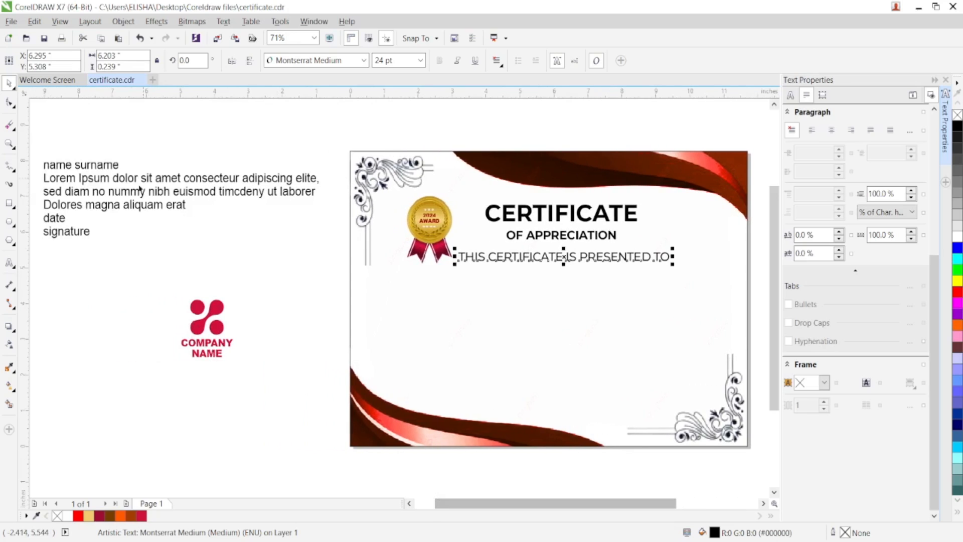
{"action": "left_click_drag", "start_coordinate": [120, 169], "coordinate": [598, 300]}
{"action": "left_click", "coordinate": [348, 63]}
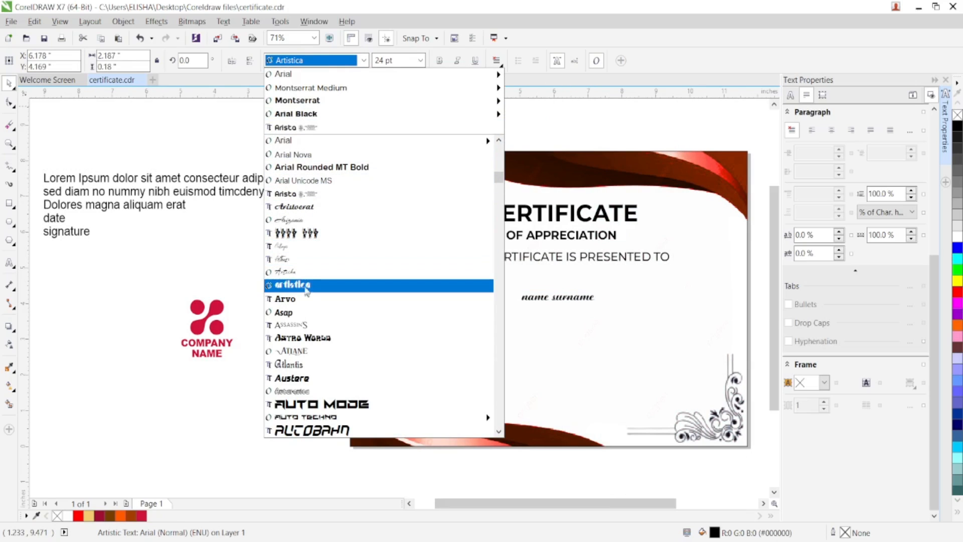
{"action": "left_click_drag", "start_coordinate": [497, 176], "coordinate": [507, 203]}
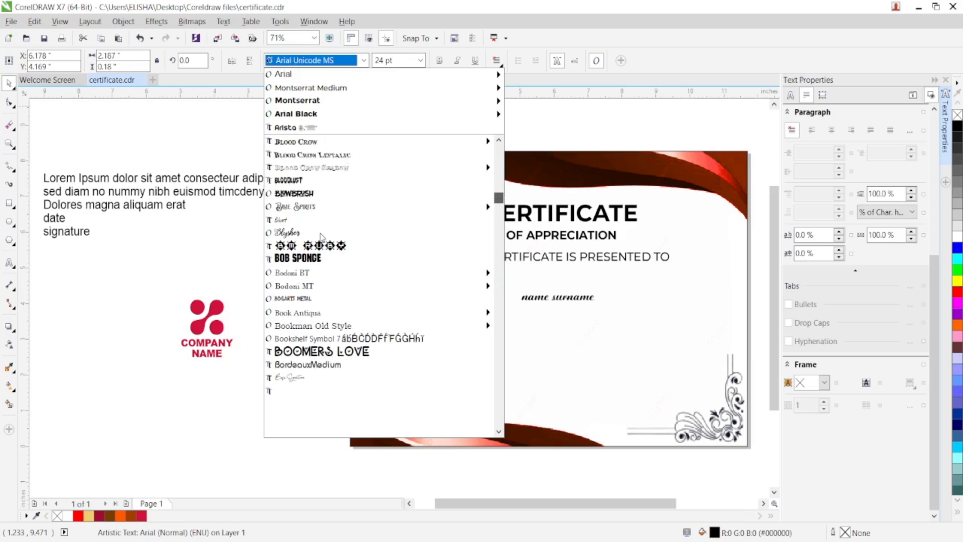
{"action": "scroll", "coordinate": [321, 236], "scroll_direction": "up", "scroll_amount": 10}
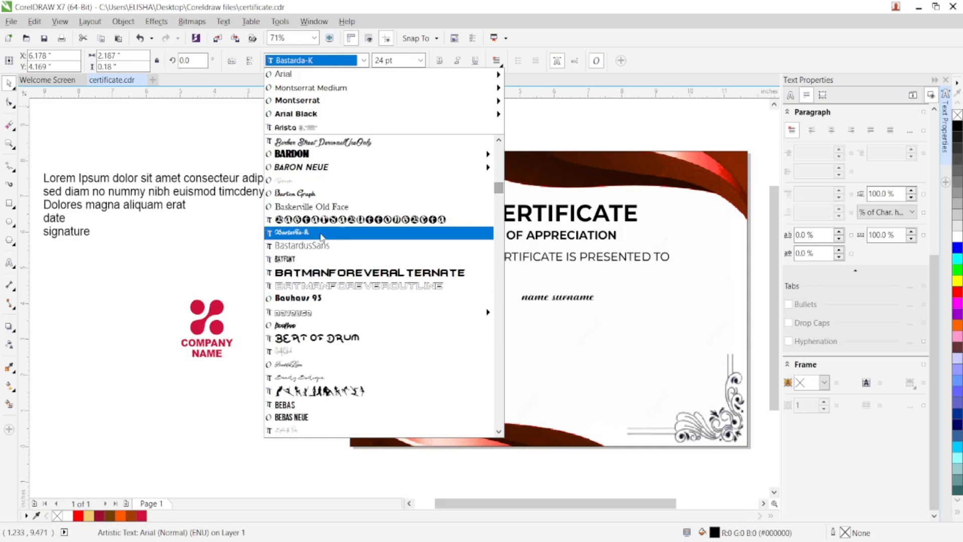
{"action": "key", "text": "Escape"}
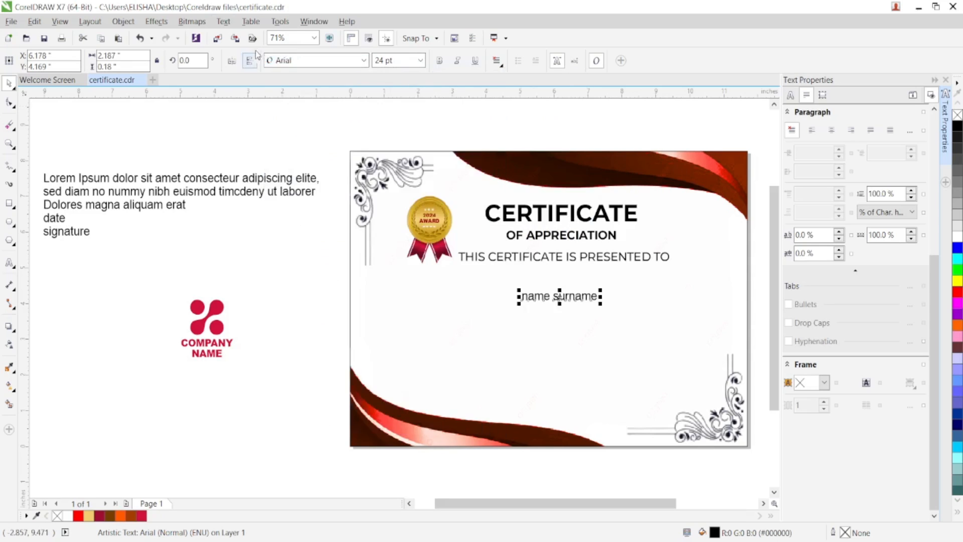
- Change the "name surname" line to title case at 36 pt and move it up closer to the line above
{"action": "key", "text": "shift+F3"}
{"action": "left_click", "coordinate": [417, 272]}
{"action": "left_click", "coordinate": [441, 331]}
{"action": "left_click", "coordinate": [420, 60]}
{"action": "left_click", "coordinate": [391, 186]}
{"action": "left_click_drag", "start_coordinate": [580, 296], "coordinate": [560, 285]}
- Set the font of the "Name Surname" line to Playball
{"action": "left_click", "coordinate": [364, 60]}
{"action": "left_click_drag", "start_coordinate": [499, 172], "coordinate": [503, 299]}
{"action": "scroll", "coordinate": [454, 326], "scroll_direction": "down", "scroll_amount": 15}
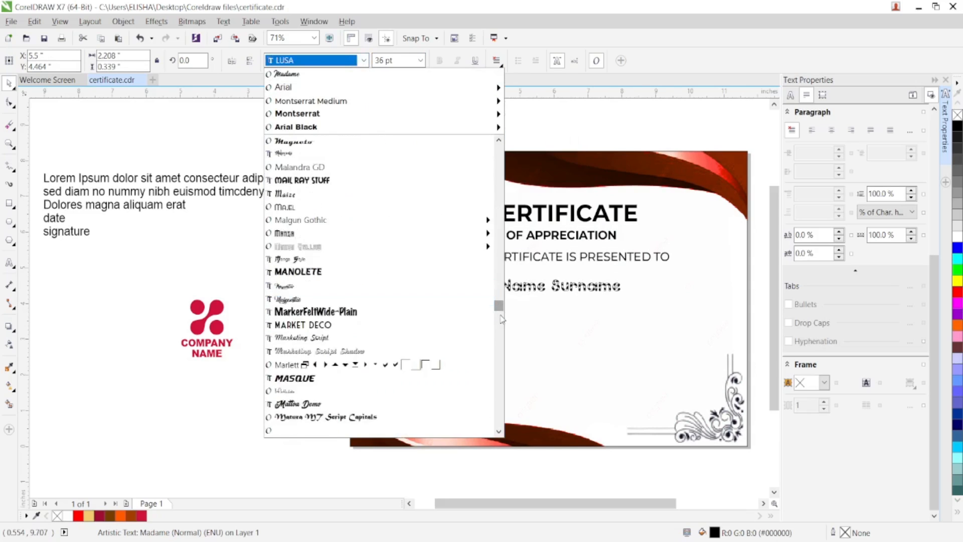
{"action": "left_click_drag", "start_coordinate": [499, 357], "coordinate": [499, 231]}
{"action": "left_click_drag", "start_coordinate": [499, 231], "coordinate": [502, 350]}
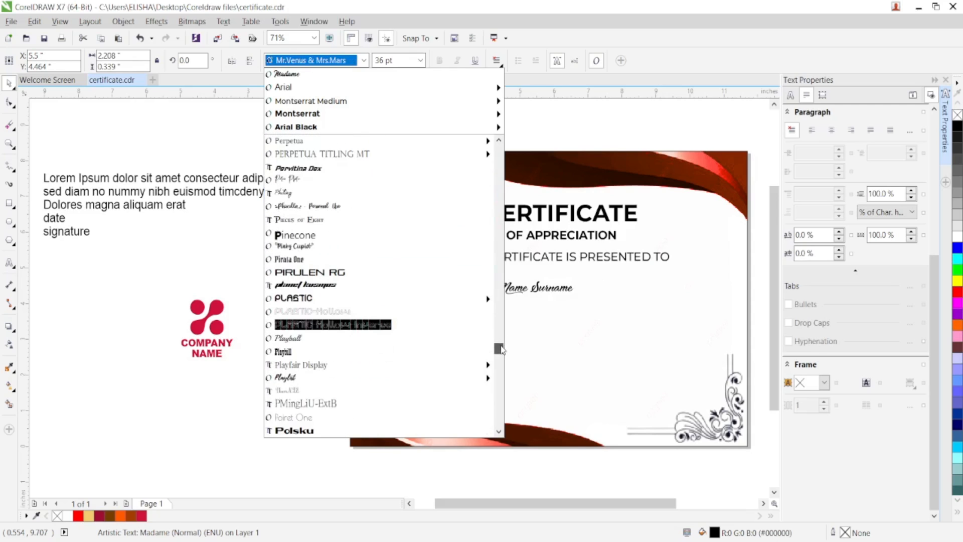
{"action": "left_click", "coordinate": [469, 335]}
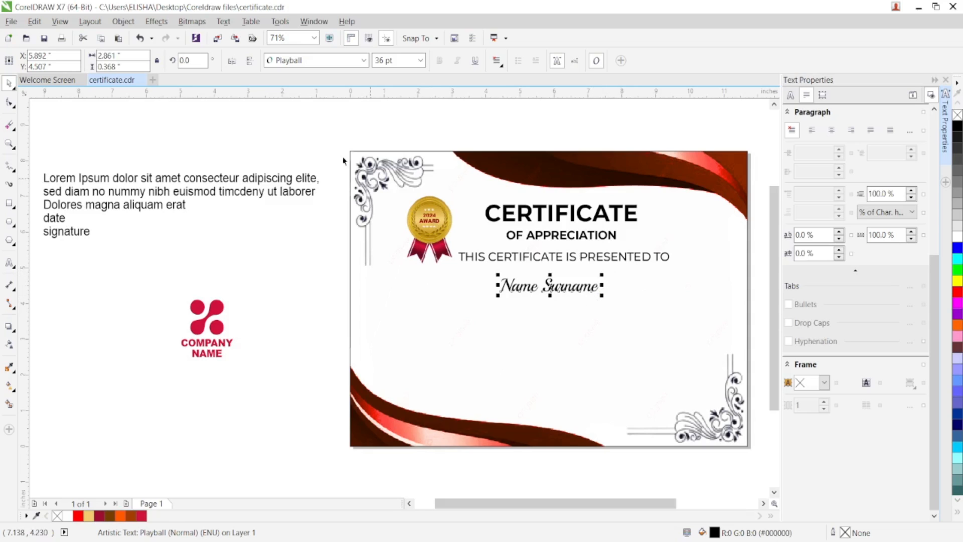
{"action": "left_click", "coordinate": [363, 60]}
{"action": "left_click", "coordinate": [363, 60]}
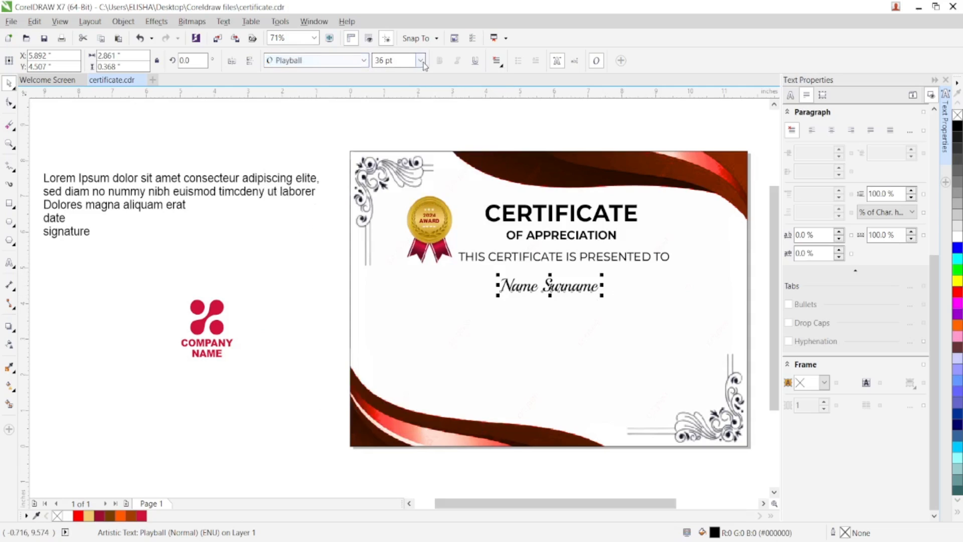
- Enlarge the "Name Surname" line to 72 pt and centre it by eye below "THIS CERTIFICATE IS PRESENTED TO"
{"action": "left_click", "coordinate": [420, 60]}
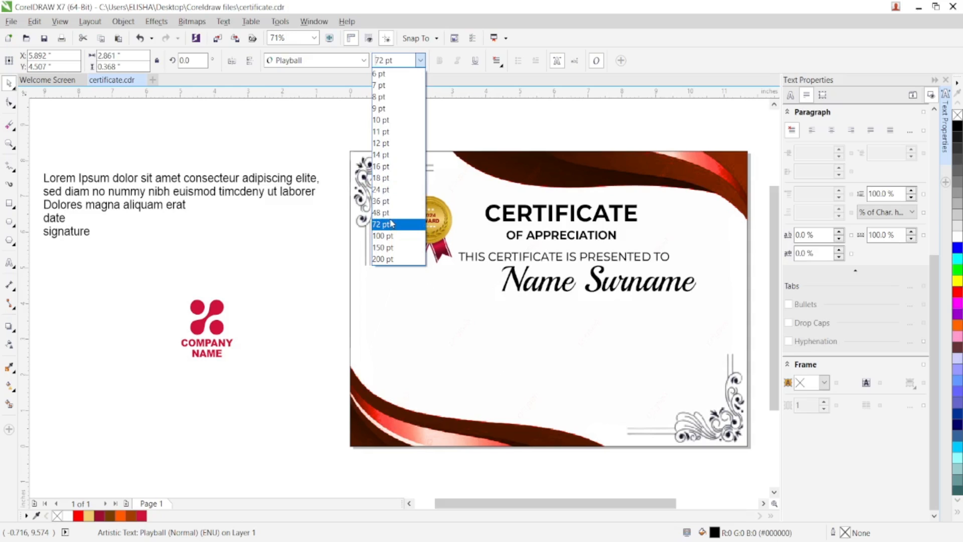
{"action": "left_click", "coordinate": [392, 223]}
{"action": "left_click_drag", "start_coordinate": [626, 286], "coordinate": [586, 298]}
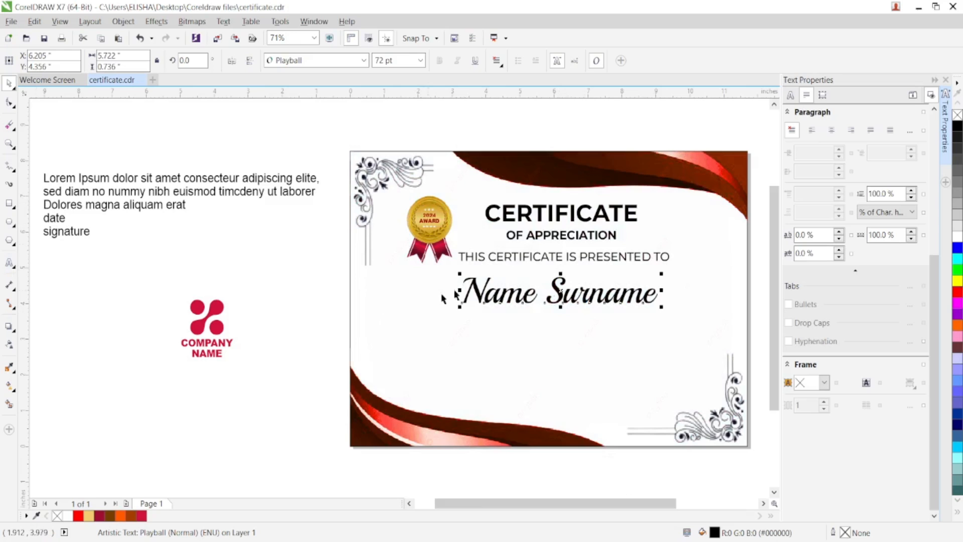
{"action": "left_click_drag", "start_coordinate": [604, 303], "coordinate": [602, 302]}
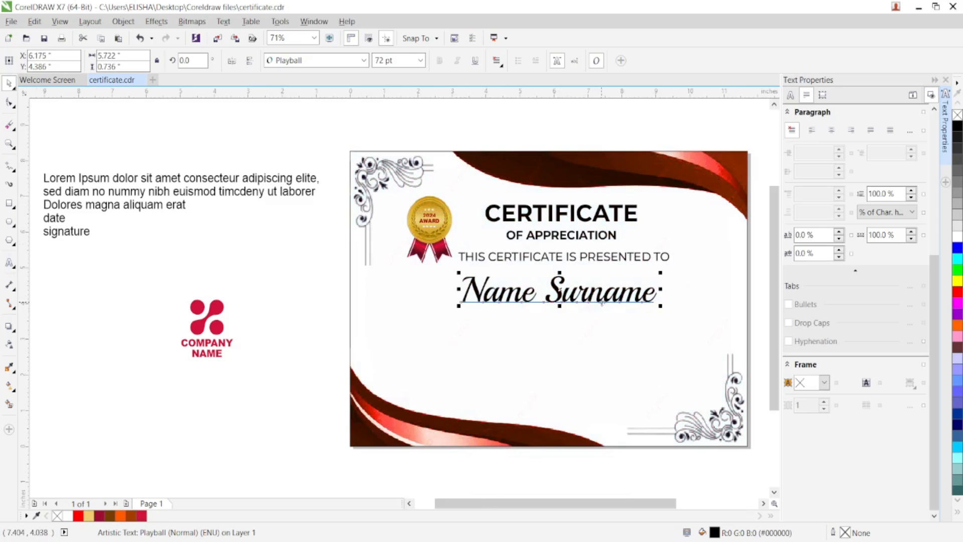
{"action": "left_click", "coordinate": [13, 108]}
{"action": "left_click", "coordinate": [14, 108]}
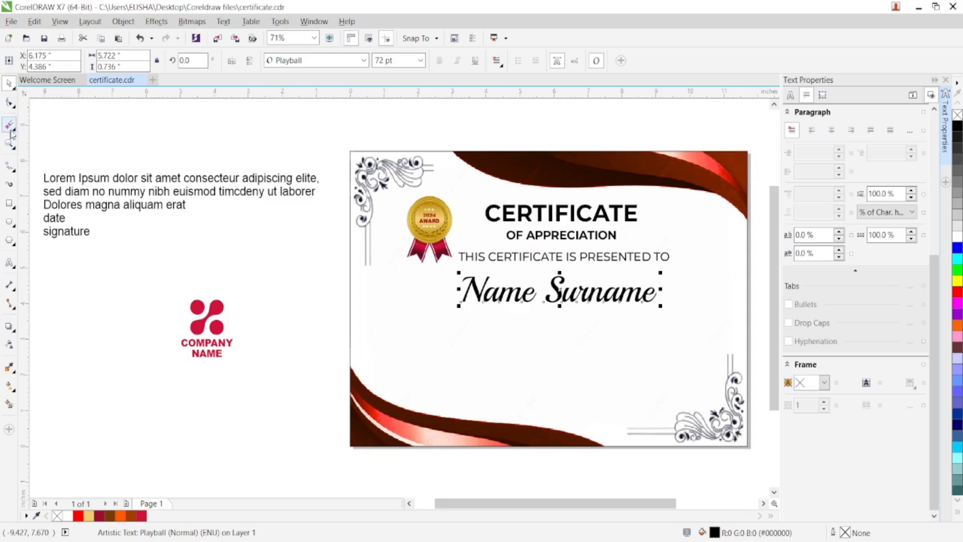
- Draw a horizontal freehand line about 8.2 inches long below the "Name Surname" text
{"action": "left_click", "coordinate": [15, 172]}
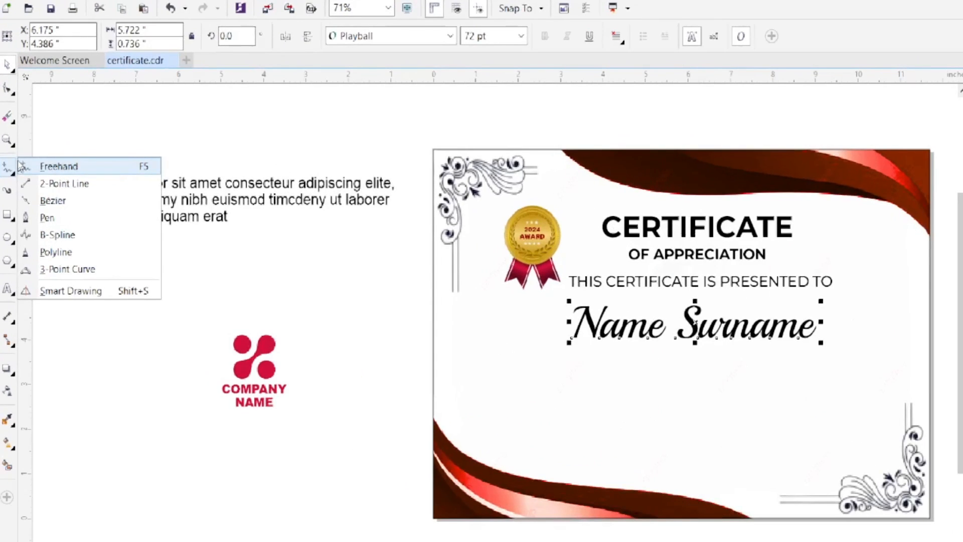
{"action": "left_click", "coordinate": [44, 170]}
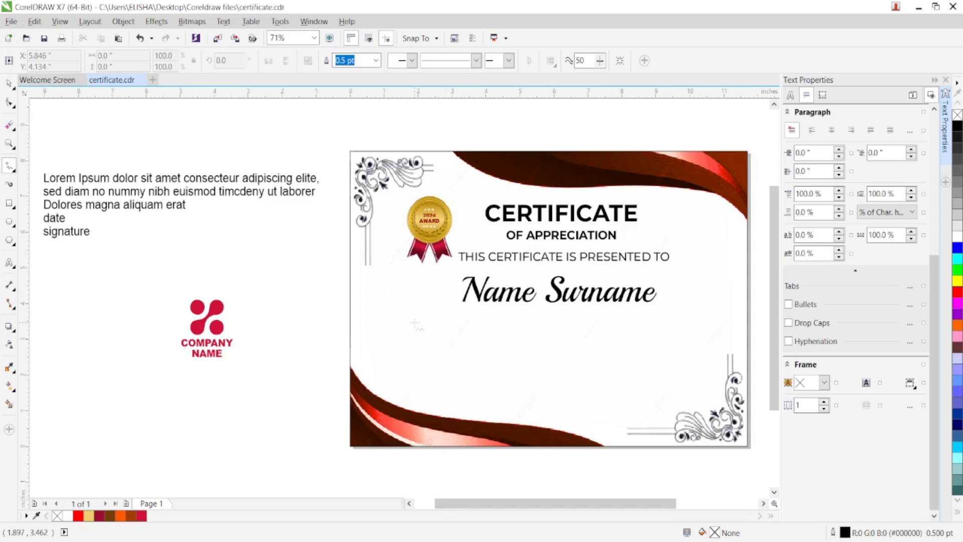
{"action": "left_click", "coordinate": [415, 323]}
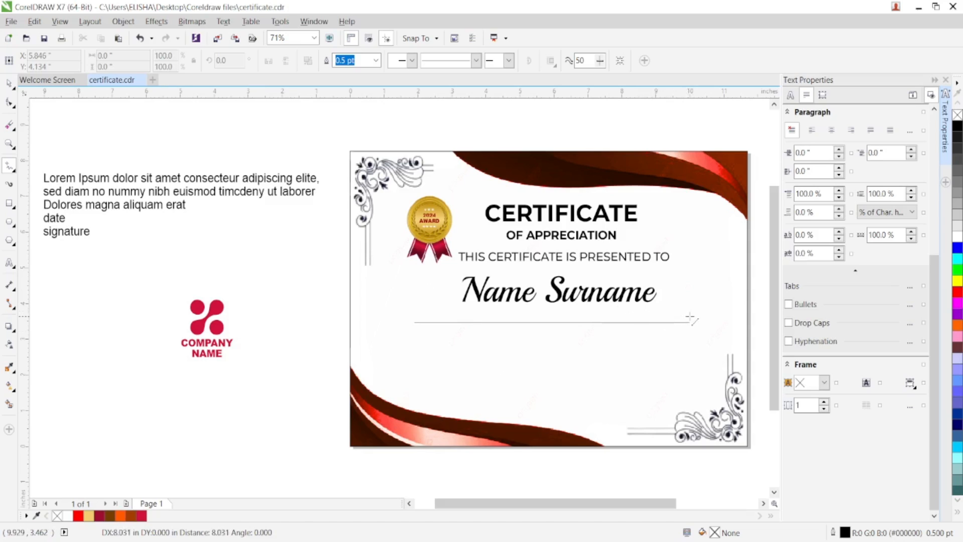
{"action": "left_click", "coordinate": [695, 319]}
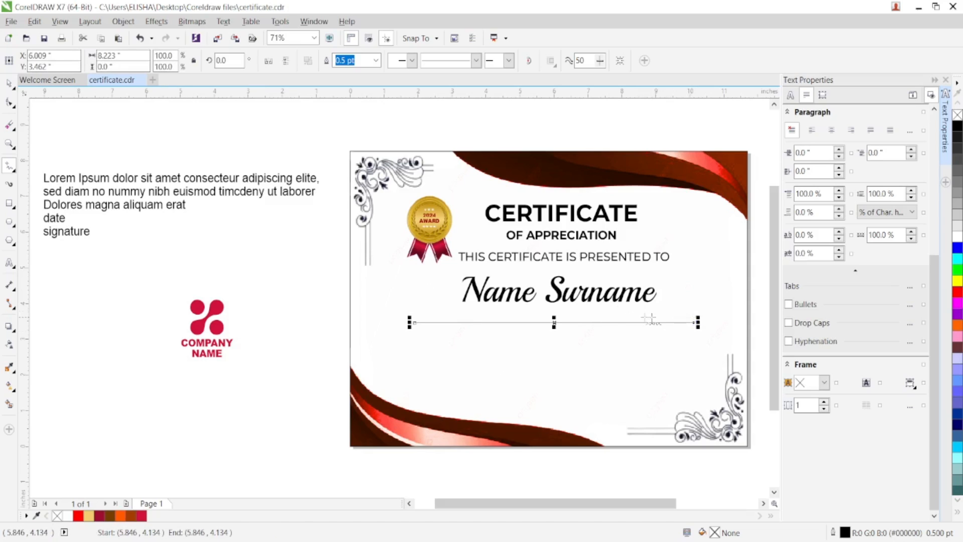
- Move the horizontal line up close under "Name Surname" and shorten it to about 7.5 inches
{"action": "left_click", "coordinate": [11, 84]}
{"action": "left_click_drag", "start_coordinate": [554, 323], "coordinate": [558, 310]}
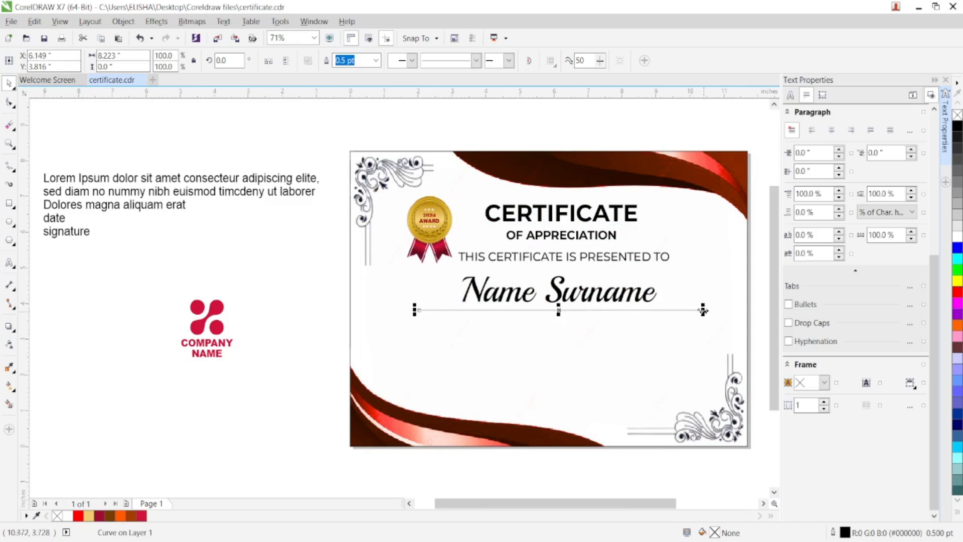
{"action": "left_click_drag", "start_coordinate": [704, 310], "coordinate": [646, 310]}
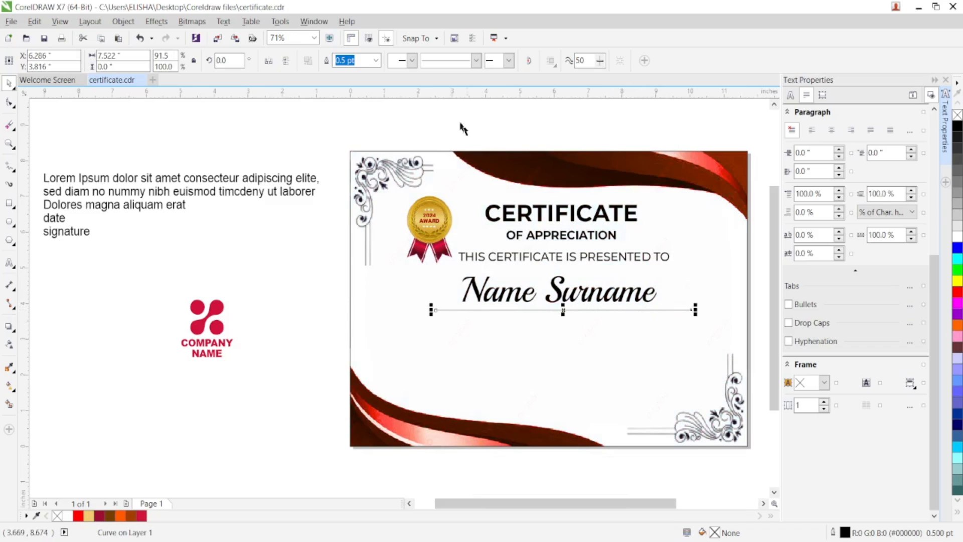
- Set the line's outline width to 1.0 pt and shift it slightly to centre it by eye under the name
{"action": "left_click", "coordinate": [376, 60]}
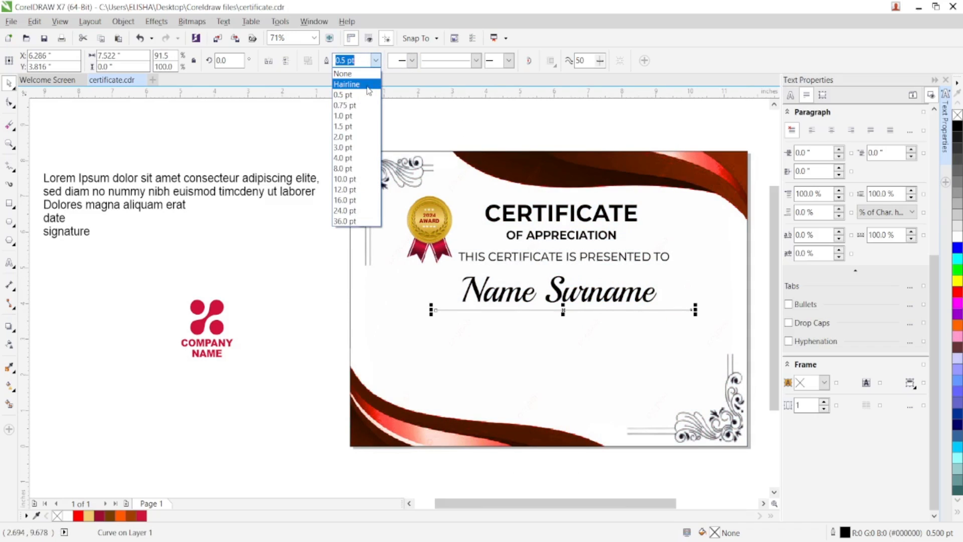
{"action": "left_click", "coordinate": [368, 116]}
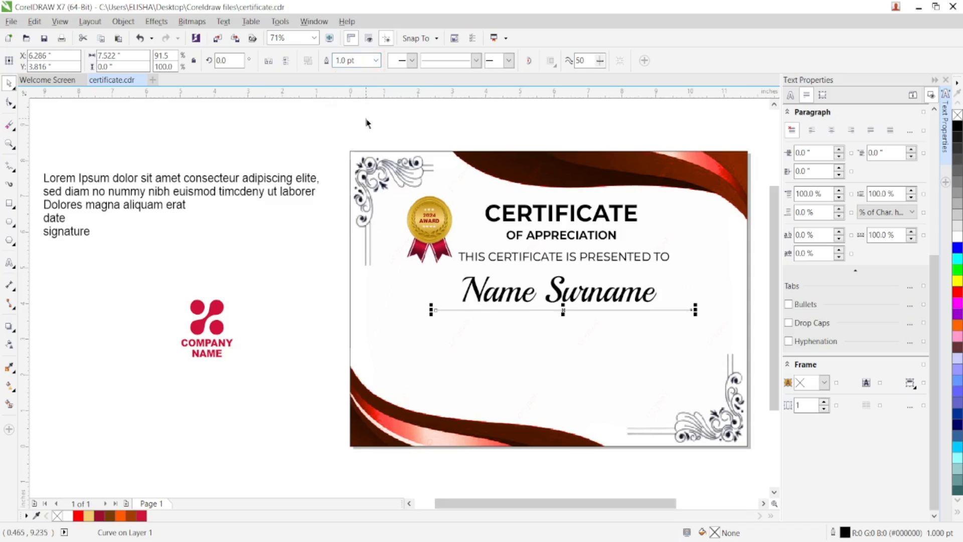
{"action": "left_click_drag", "start_coordinate": [571, 310], "coordinate": [564, 310]}
{"action": "left_click", "coordinate": [311, 319]}
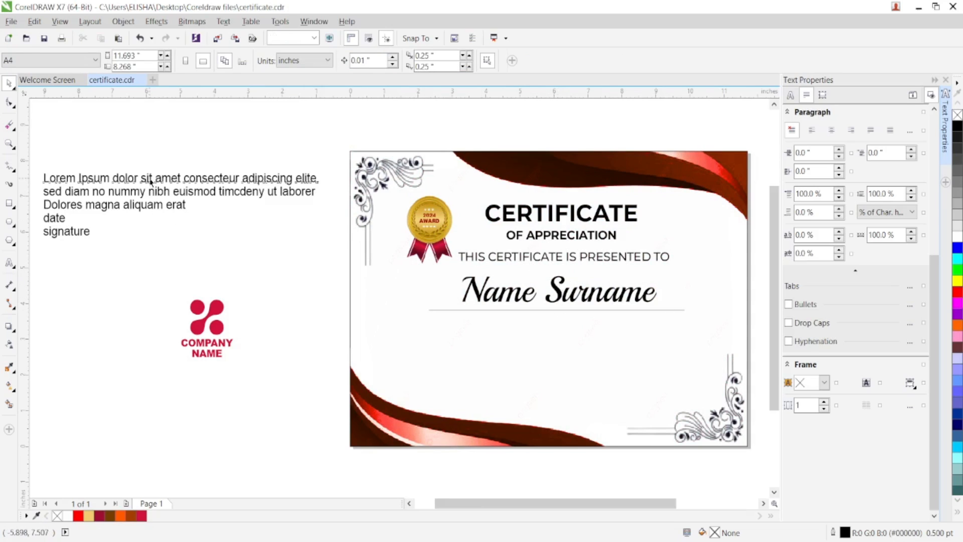
- Move the "Lorem Ipsum dolor sit amet consecteur adipiscing elite," text onto the certificate, below the horizontal line
{"action": "left_click_drag", "start_coordinate": [156, 184], "coordinate": [190, 280]}
{"action": "double_click", "coordinate": [346, 279]}
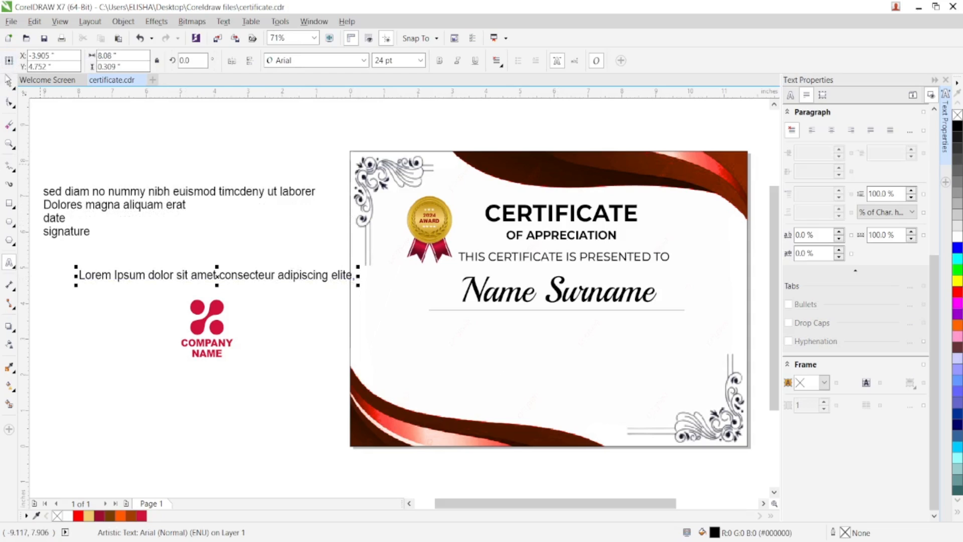
{"action": "left_click_drag", "start_coordinate": [243, 275], "coordinate": [566, 332]}
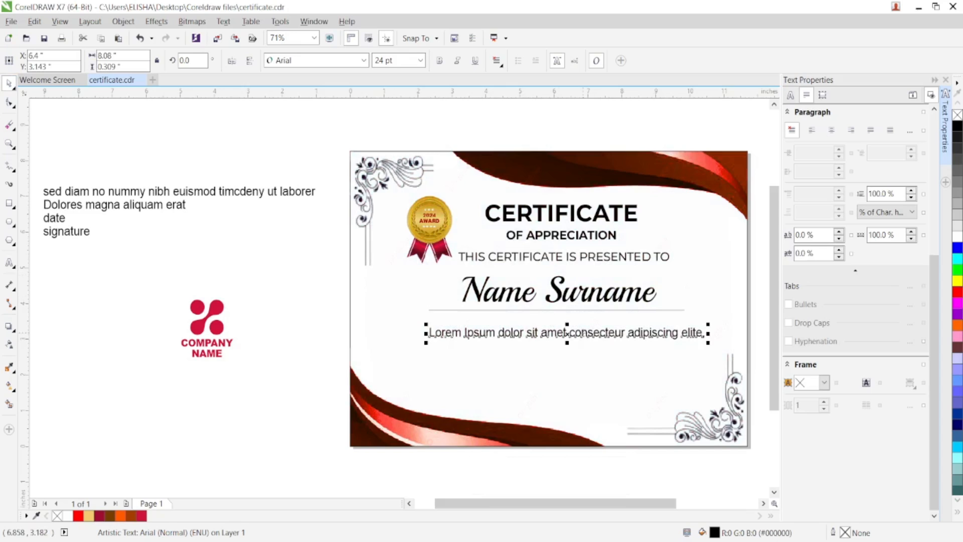
- Transfer "sed diam no nummy nibh euismod timcdeny ut laborer" from beside the page into the Lorem Ipsum text as its second line
{"action": "left_click", "coordinate": [157, 194]}
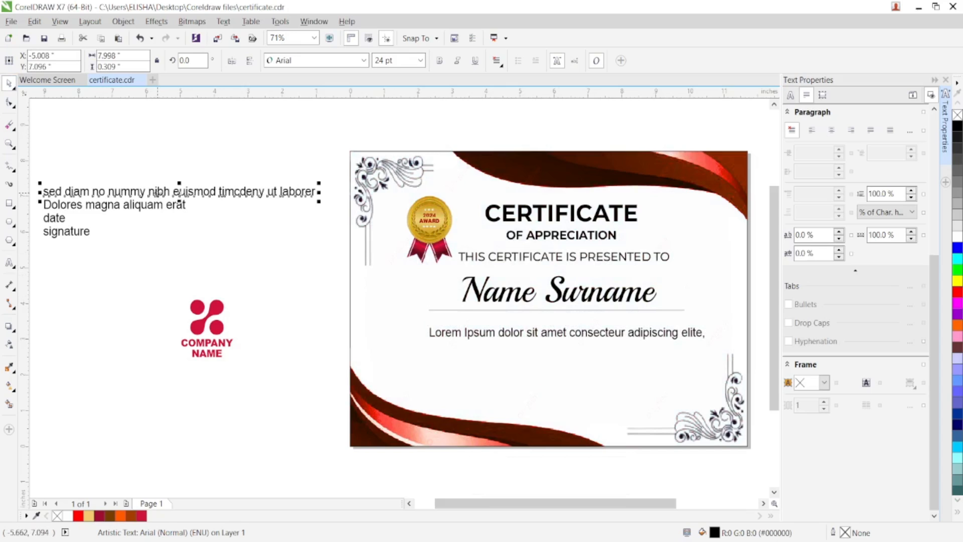
{"action": "key", "text": "Delete"}
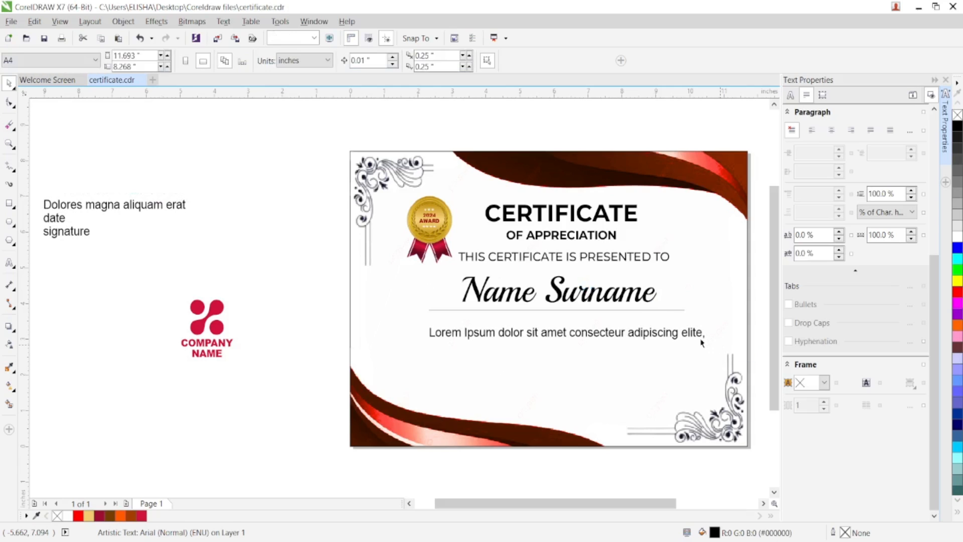
{"action": "double_click", "coordinate": [704, 340]}
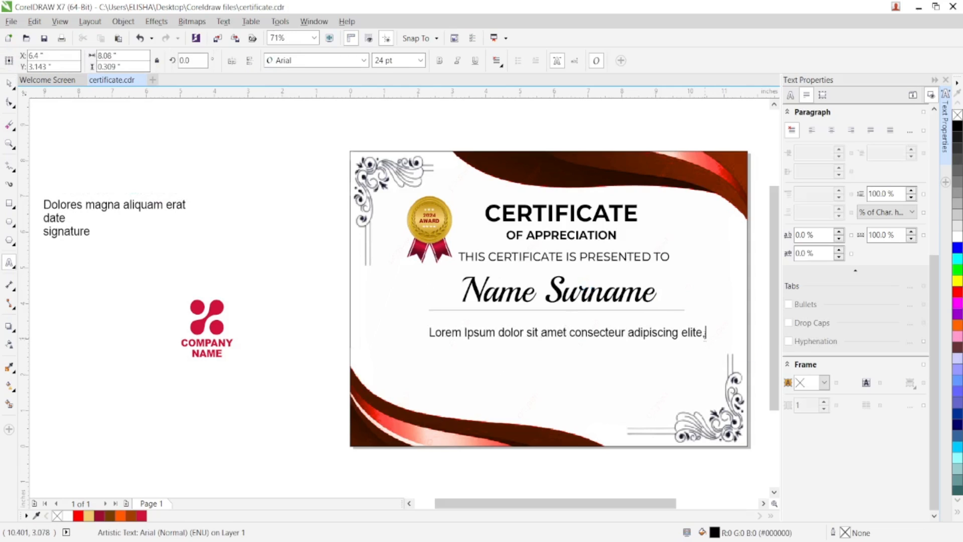
{"action": "key", "text": "Return"}
{"action": "type", "text": "sed diam no nummy nibh euismod timcdeny ut laborer"}
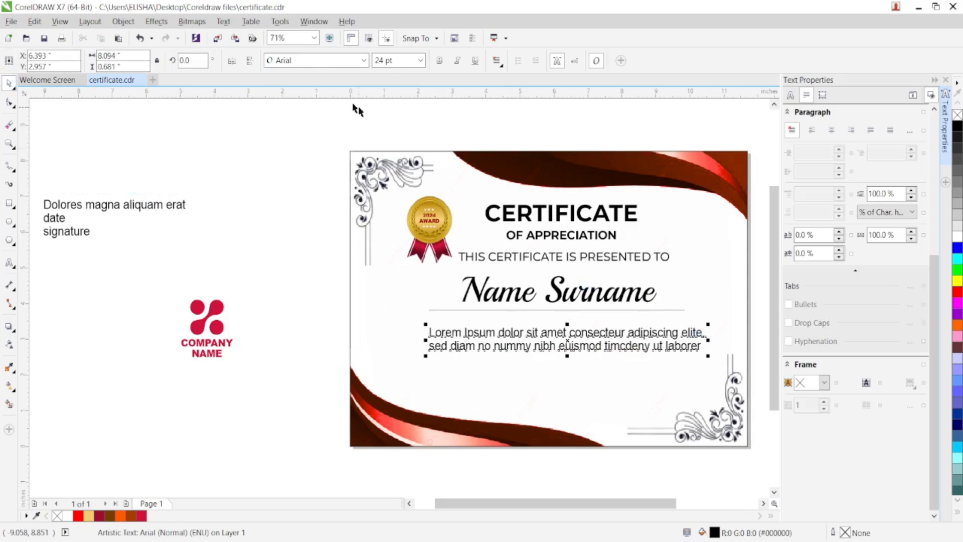
- Set the two-line body text to Montserrat at 18 pt and centre it by eye just below the horizontal line
{"action": "left_click", "coordinate": [308, 60]}
{"action": "mouse_move", "coordinate": [352, 114]}
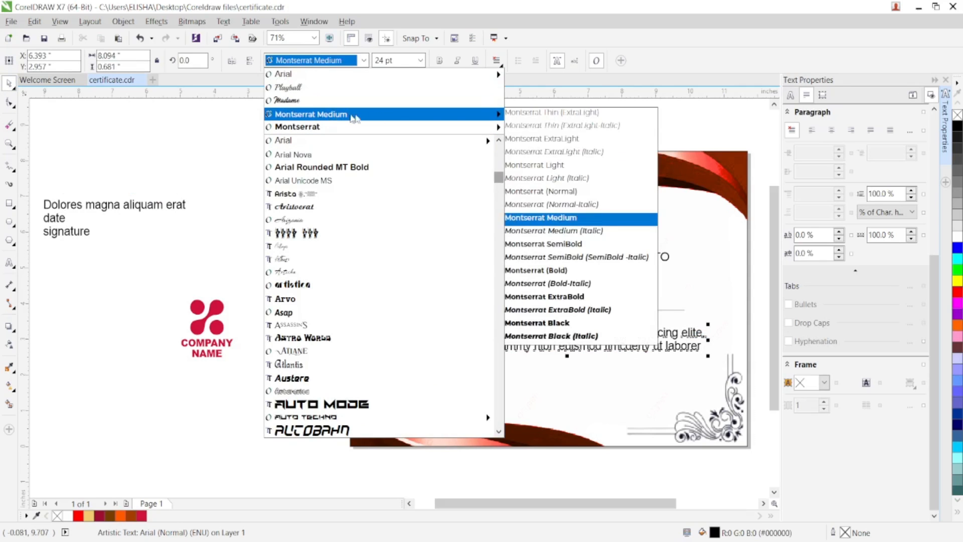
{"action": "left_click", "coordinate": [568, 192]}
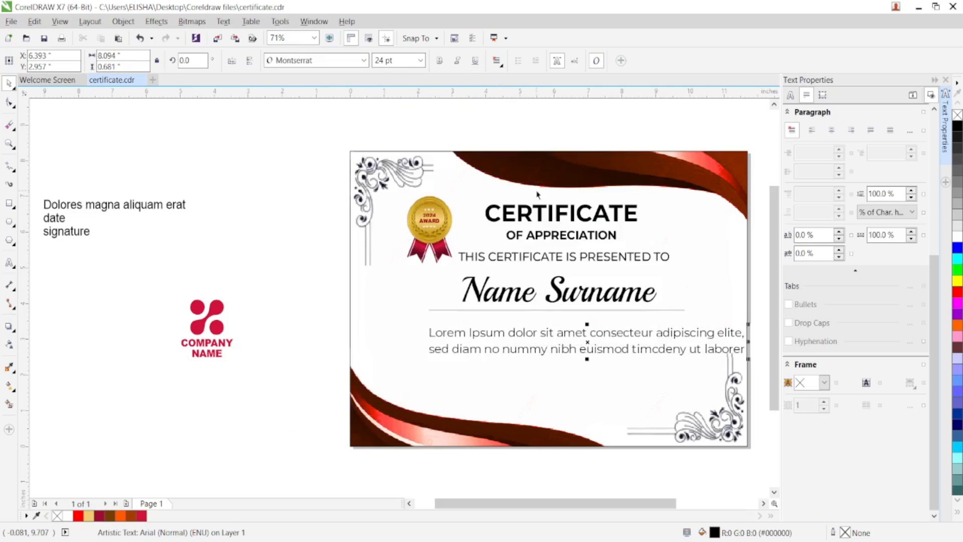
{"action": "left_click", "coordinate": [421, 61]}
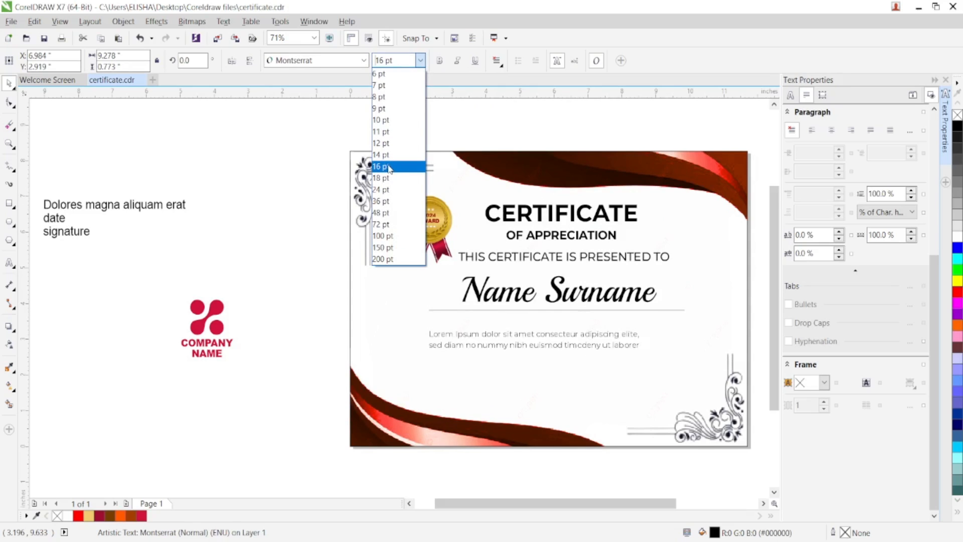
{"action": "left_click", "coordinate": [395, 178]}
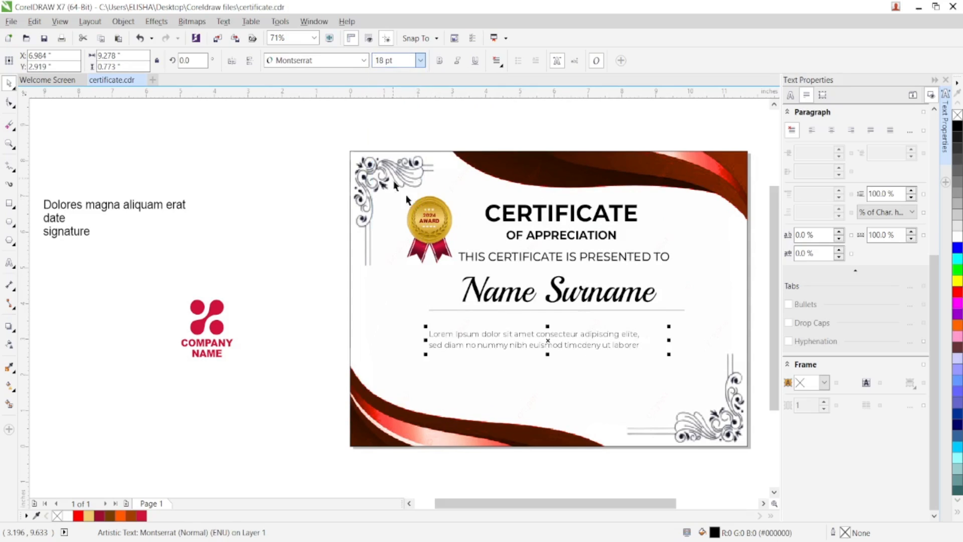
{"action": "left_click_drag", "start_coordinate": [524, 335], "coordinate": [534, 330]}
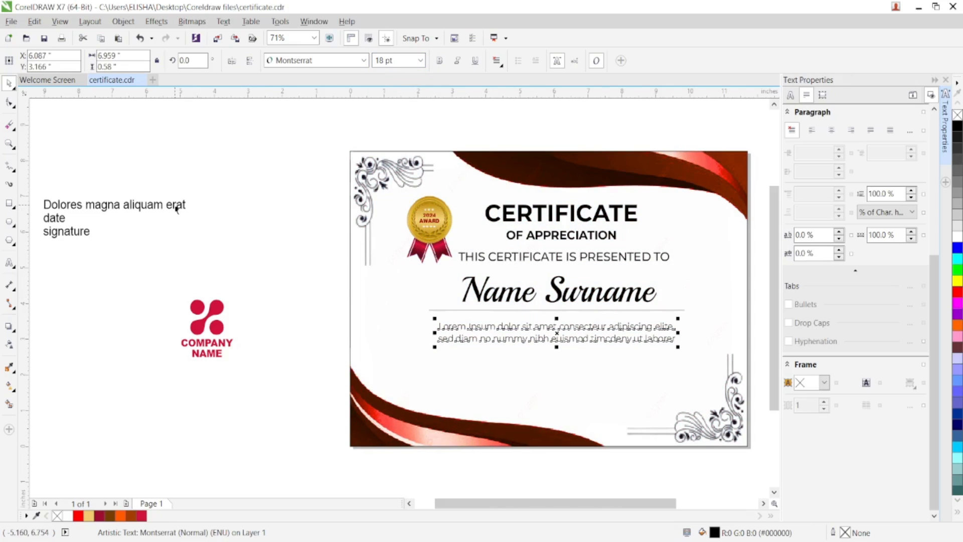
- Transfer "Dolores magna aliquam erat" from beside the page to the end of the body text, with a lowercase "d"
{"action": "left_click", "coordinate": [115, 206]}
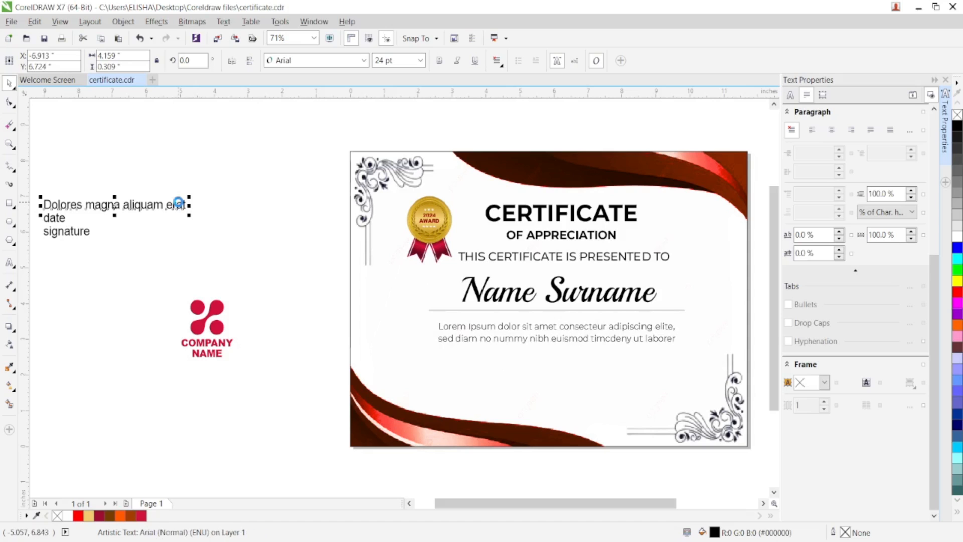
{"action": "key", "text": "Delete"}
{"action": "left_click", "coordinate": [674, 345]}
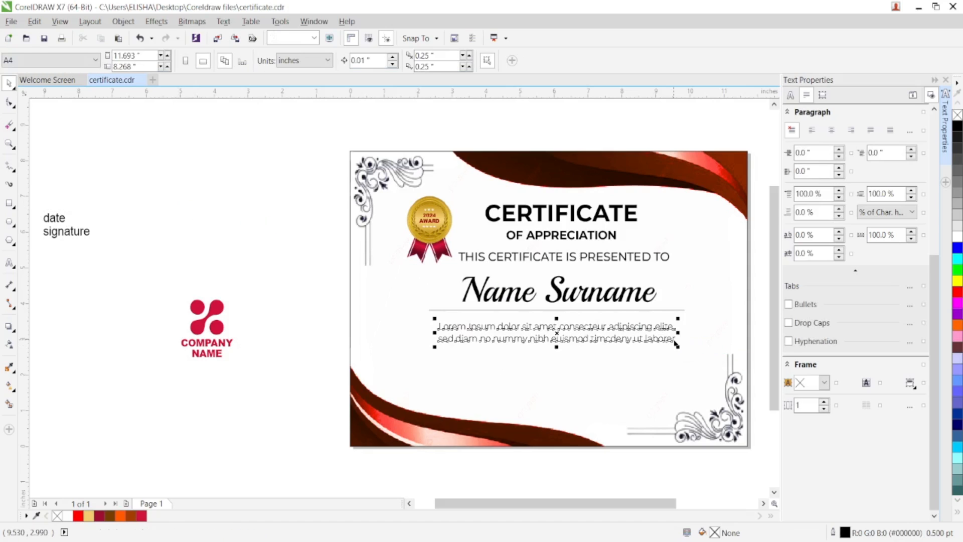
{"action": "key", "text": "F8"}
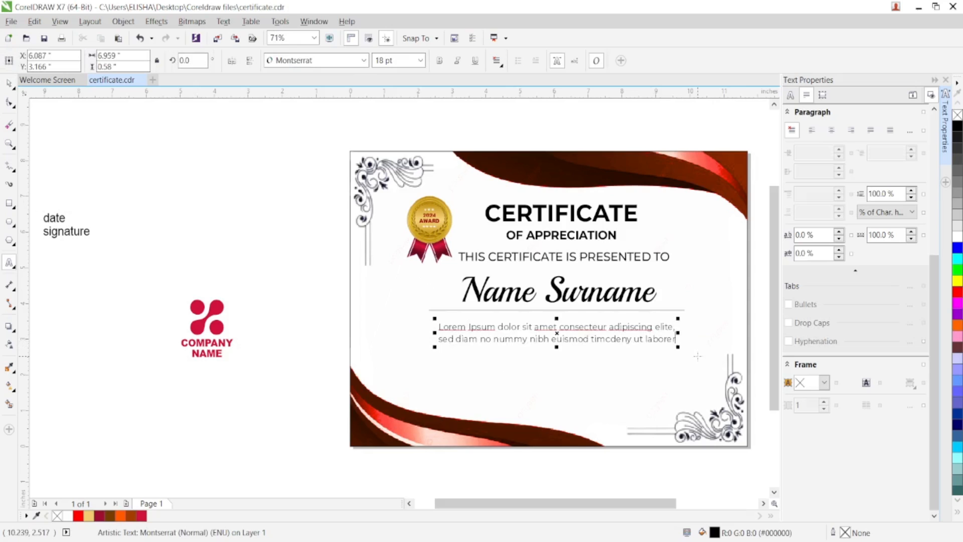
{"action": "type", "text": "Dolores magna aliquam erat"}
{"action": "left_click", "coordinate": [683, 338]}
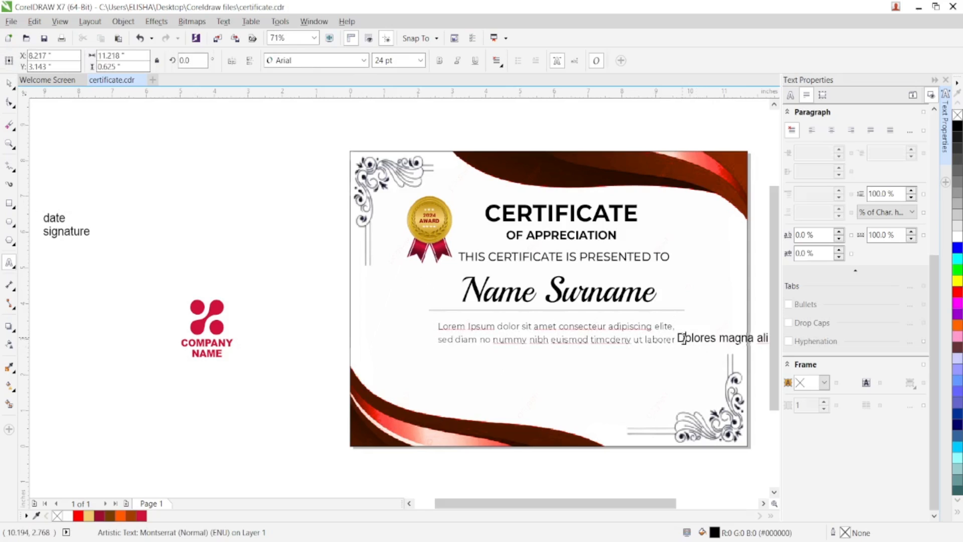
{"action": "key", "text": "BackSpace"}
{"action": "type", "text": "d"}
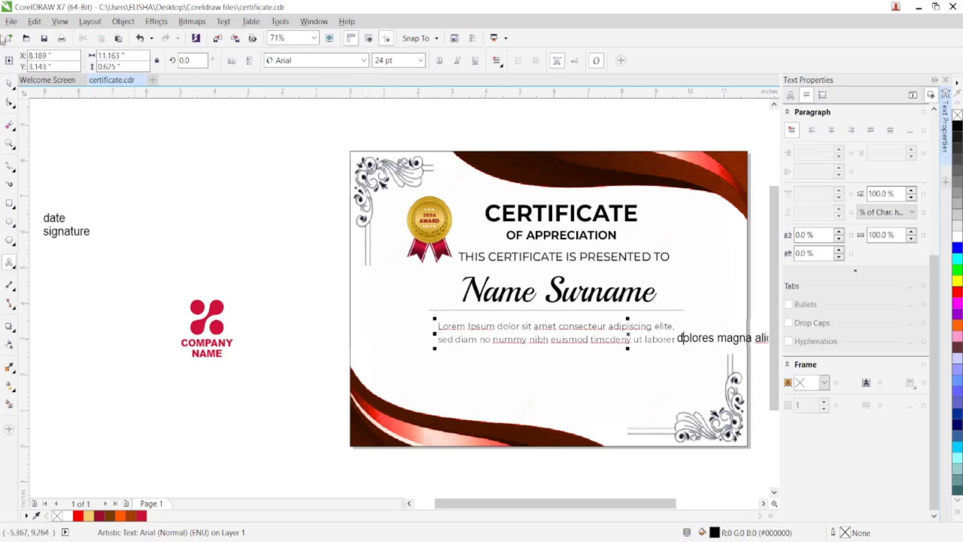
- Set the whole body text, including the added words, to Montserrat (Normal) at 18 pt
{"action": "left_click", "coordinate": [8, 82]}
{"action": "left_click", "coordinate": [363, 60]}
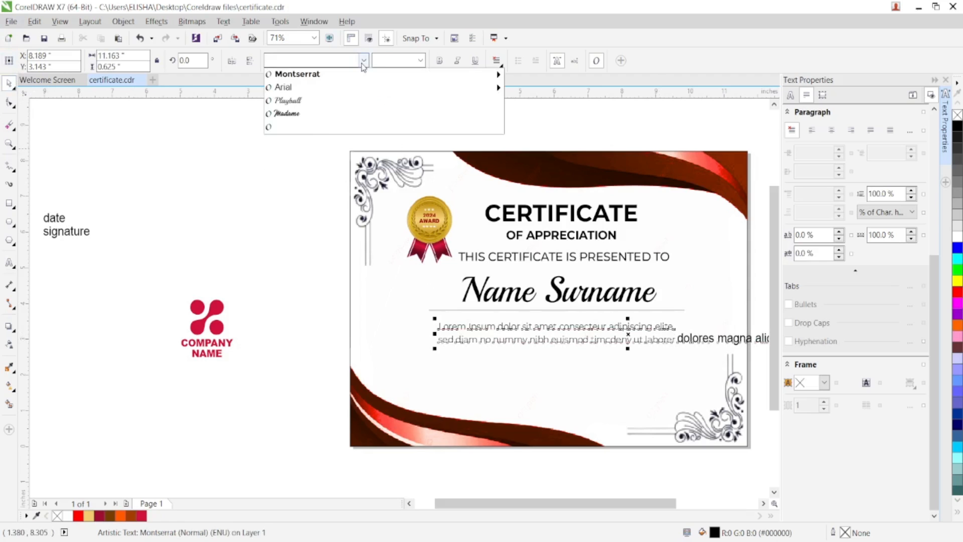
{"action": "mouse_move", "coordinate": [496, 87]}
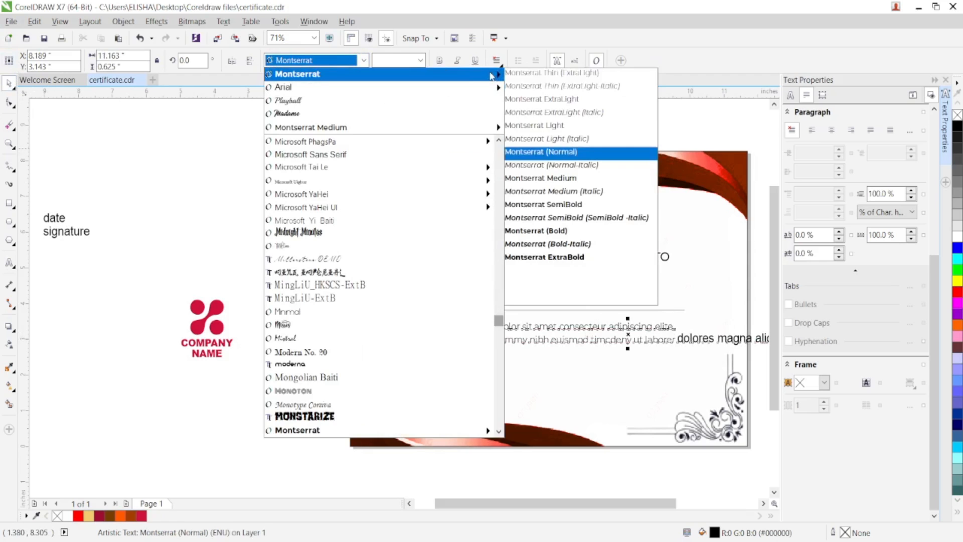
{"action": "left_click", "coordinate": [563, 159]}
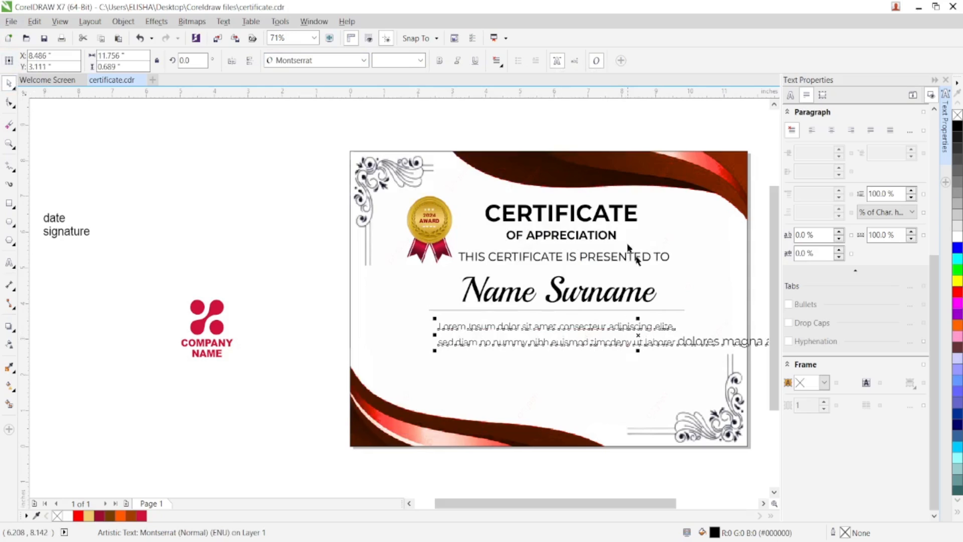
{"action": "left_click", "coordinate": [421, 60]}
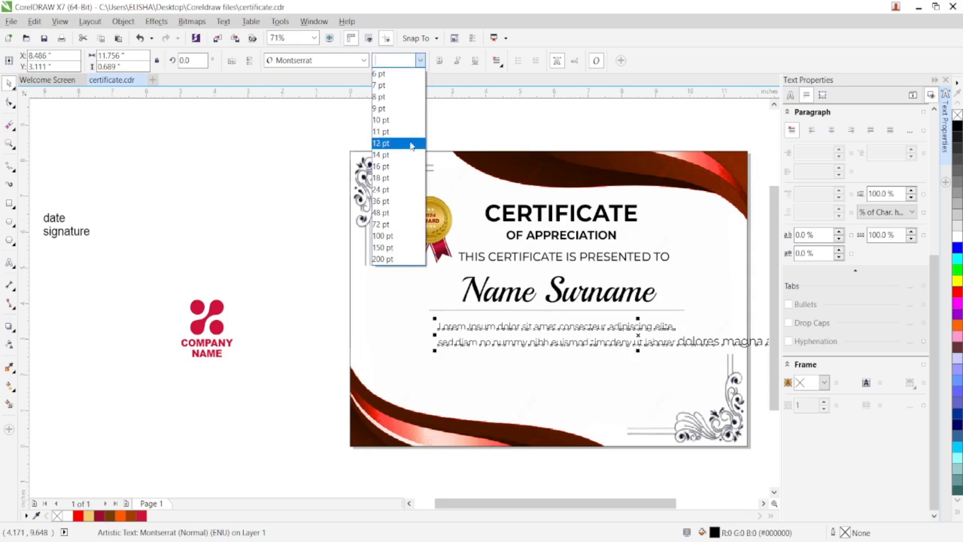
{"action": "left_click", "coordinate": [388, 178]}
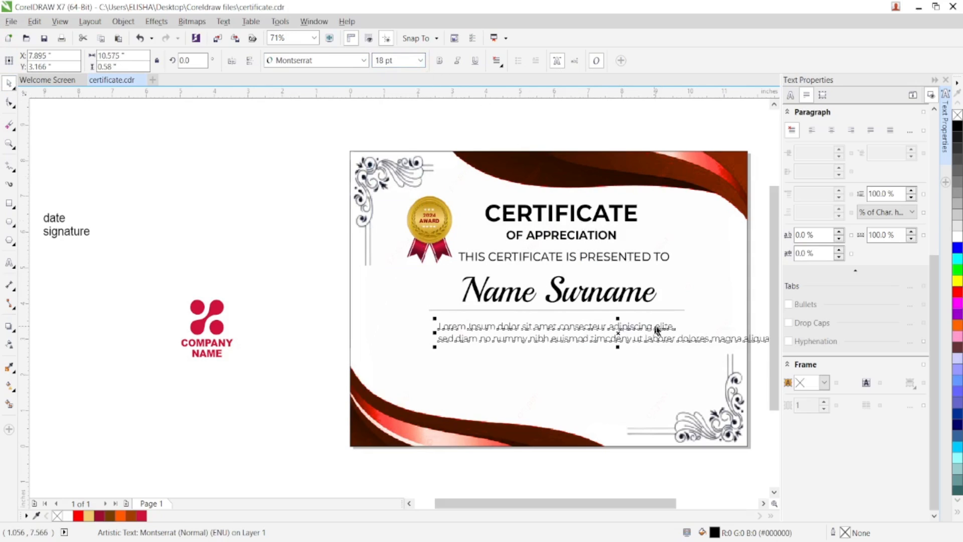
- Break the body text before "dolores magna aliquam erat" so these words form a third line
{"action": "double_click", "coordinate": [679, 341]}
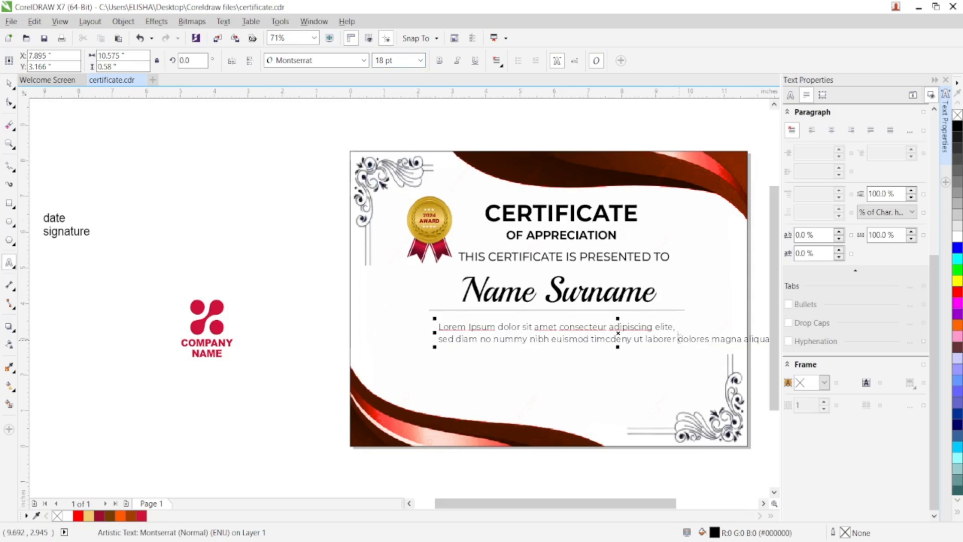
{"action": "key", "text": "Return"}
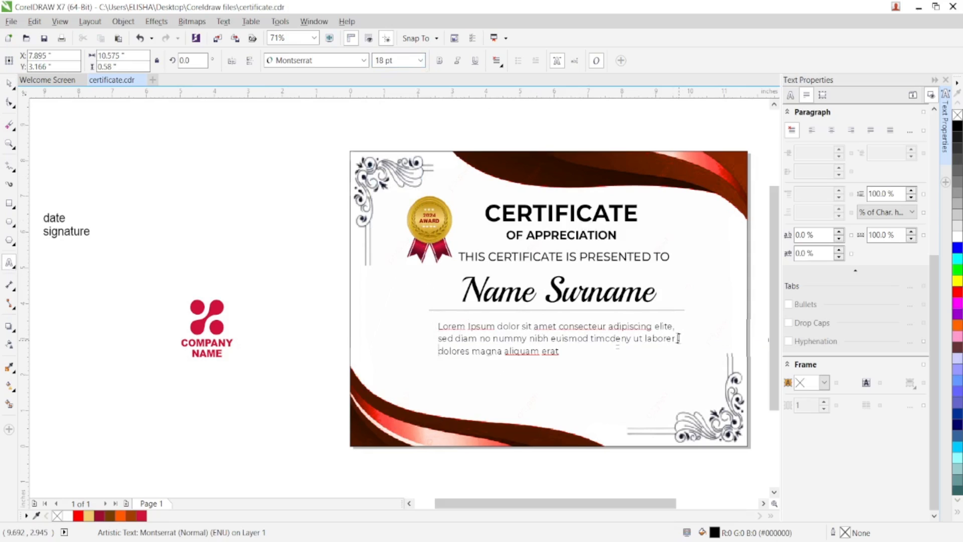
{"action": "left_click", "coordinate": [9, 85]}
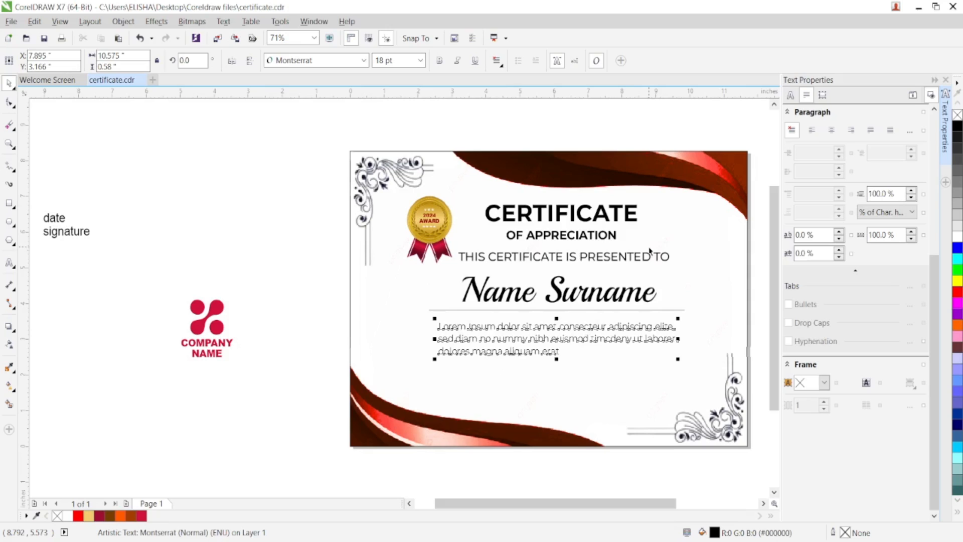
- Centre-align the three-line body text and move it slightly up toward the horizontal line
{"action": "left_click", "coordinate": [502, 65]}
{"action": "left_click", "coordinate": [517, 107]}
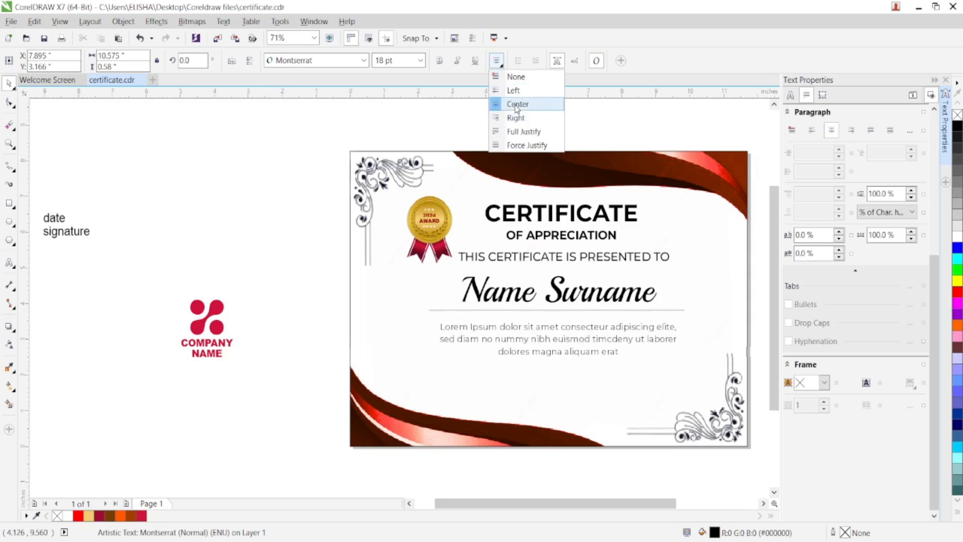
{"action": "left_click_drag", "start_coordinate": [595, 325], "coordinate": [592, 322]}
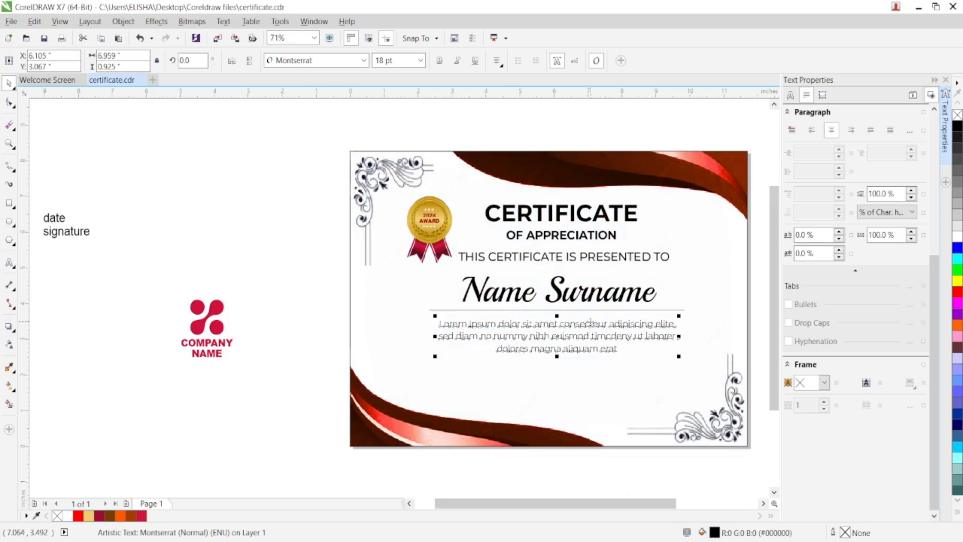
- Move the whole company logo with its name from beside the page to the certificate's upper right, beside the heading
{"action": "left_click_drag", "start_coordinate": [164, 263], "coordinate": [249, 371]}
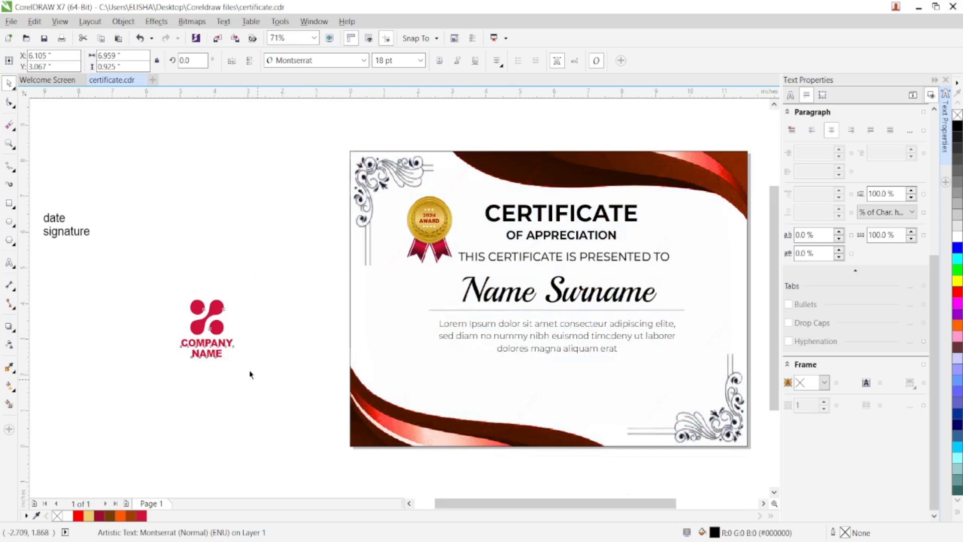
{"action": "left_click_drag", "start_coordinate": [217, 313], "coordinate": [708, 215]}
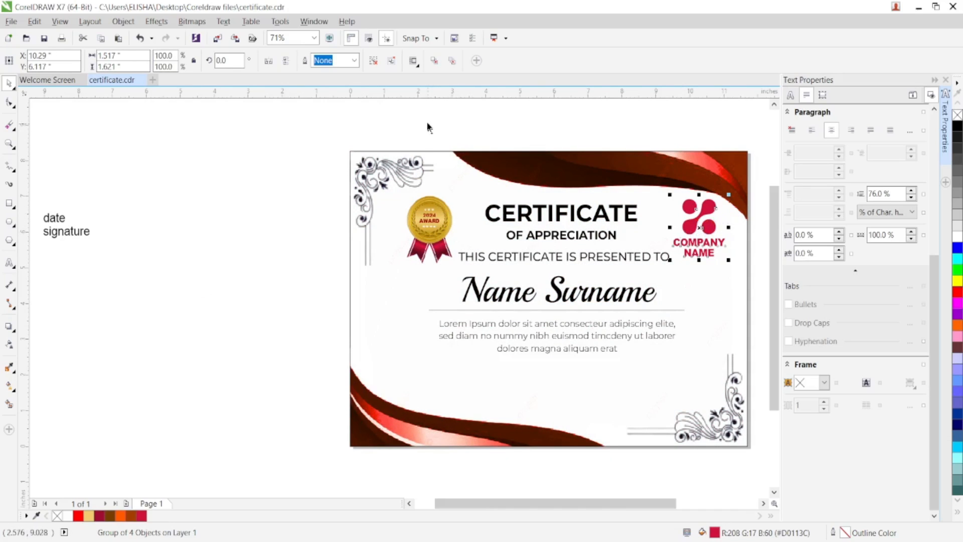
- Centre-align the heading, presentation line, recipient name, horizontal line and body text with one another and nudge them slightly sideways
{"action": "left_click_drag", "start_coordinate": [425, 124], "coordinate": [690, 406]}
{"action": "key", "text": "Left"}
{"action": "key", "text": "Left"}
{"action": "key", "text": "Left"}
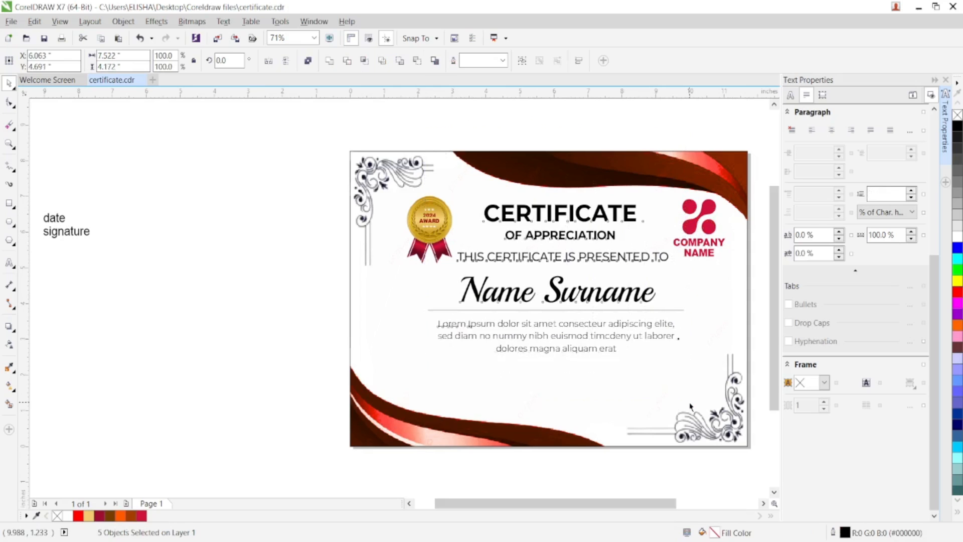
{"action": "key", "text": "Right"}
{"action": "key", "text": "Right"}
{"action": "key", "text": "Right"}
{"action": "key", "text": "Right"}
{"action": "key", "text": "Right"}
{"action": "key", "text": "Right"}
{"action": "key", "text": "Right"}
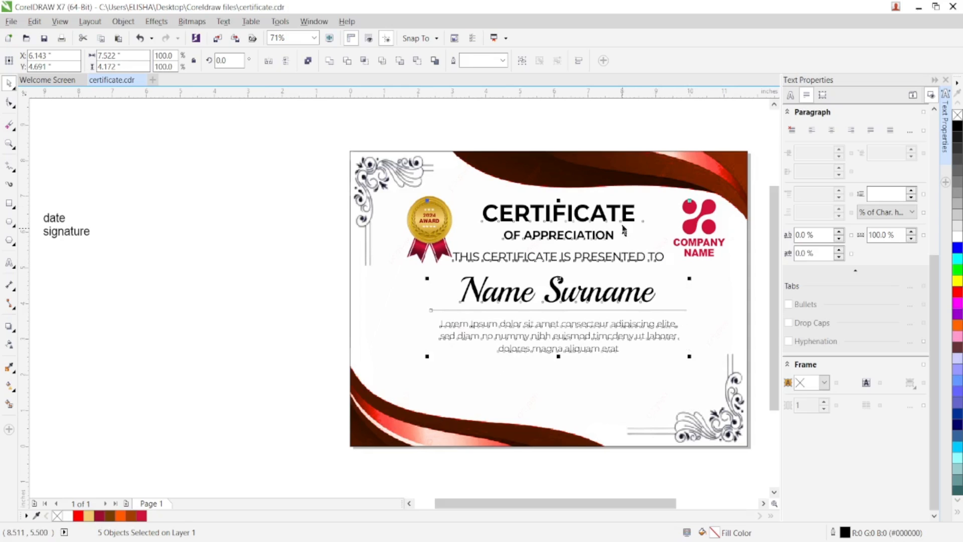
- Shrink the company logo proportionally to about 1.34 in wide, keeping it in the certificate's upper right corner
{"action": "left_click", "coordinate": [434, 132]}
{"action": "left_click_drag", "start_coordinate": [654, 134], "coordinate": [753, 280]}
{"action": "left_click_drag", "start_coordinate": [667, 263], "coordinate": [676, 254]}
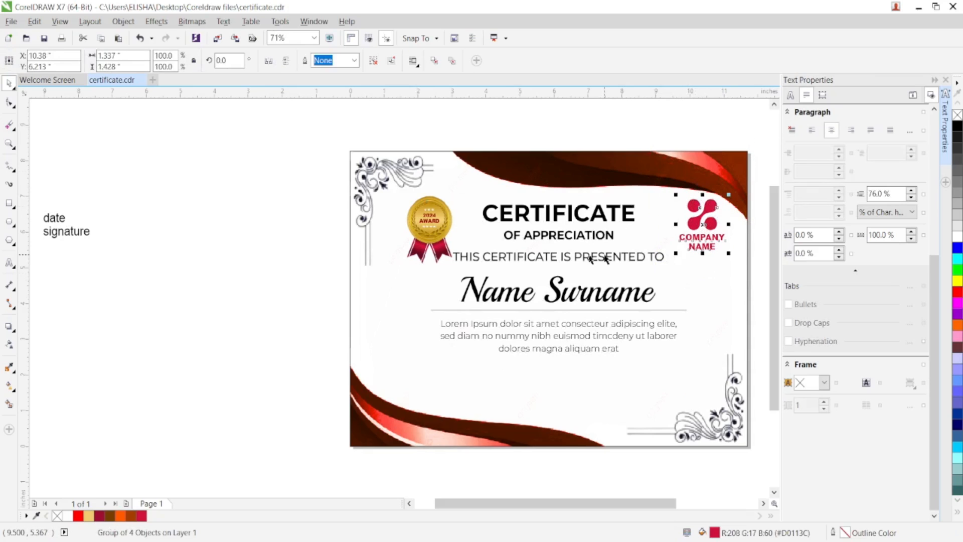
- Scale the gold award badge down proportionally to about 1.33 in wide
{"action": "left_click", "coordinate": [434, 232]}
{"action": "left_click_drag", "start_coordinate": [458, 272], "coordinate": [452, 263]}
{"action": "mouse_move", "coordinate": [454, 191]}
{"action": "left_mouse_down"}
{"action": "mouse_move", "coordinate": [461, 183]}
{"action": "mouse_move", "coordinate": [453, 191]}
{"action": "left_mouse_up"}
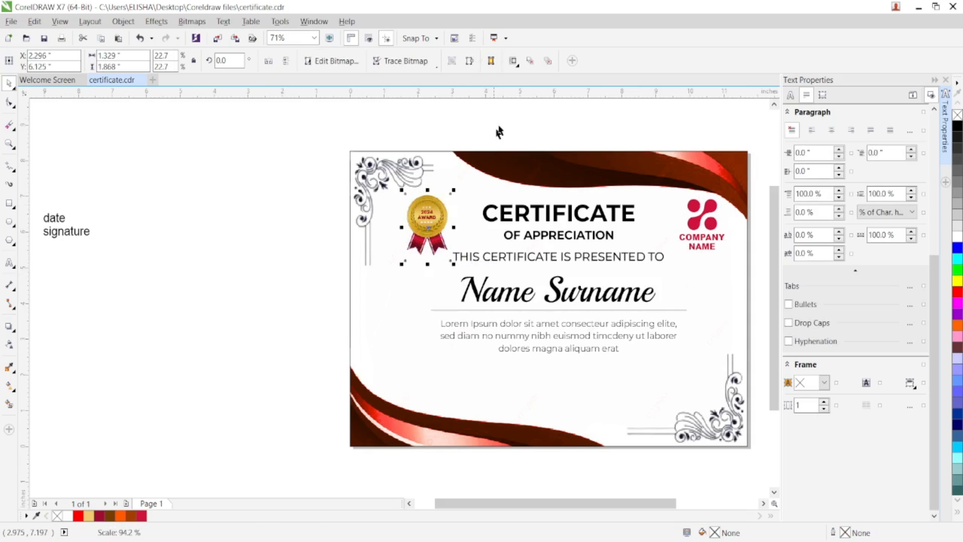
- Place a horizontal guideline at the top edge of the badge and nudge the company logo up to line up with it
{"action": "left_click_drag", "start_coordinate": [522, 93], "coordinate": [528, 194]}
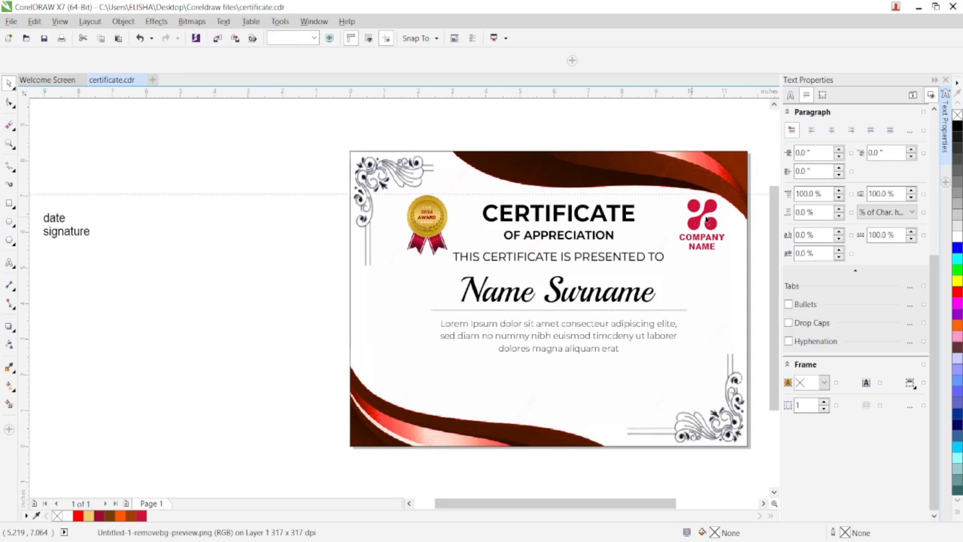
{"action": "left_click", "coordinate": [694, 219]}
{"action": "key", "text": "Up"}
{"action": "key", "text": "Up"}
{"action": "key", "text": "Up"}
{"action": "key", "text": "Up"}
{"action": "key", "text": "Up"}
{"action": "key", "text": "Up"}
{"action": "key", "text": "Up"}
{"action": "key", "text": "Up"}
{"action": "key", "text": "Up"}
{"action": "key", "text": "Up"}
{"action": "key", "text": "Up"}
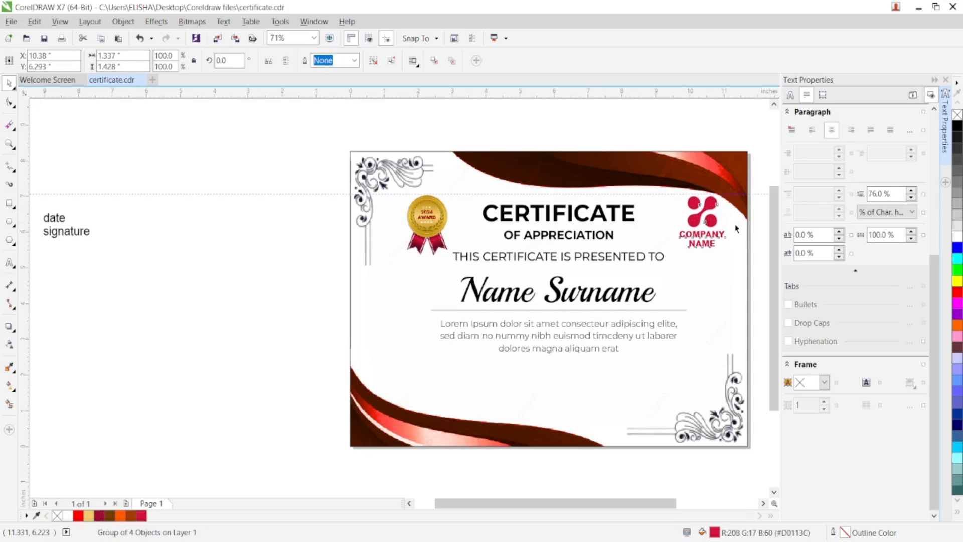
{"action": "key", "text": "Up"}
{"action": "key", "text": "Up"}
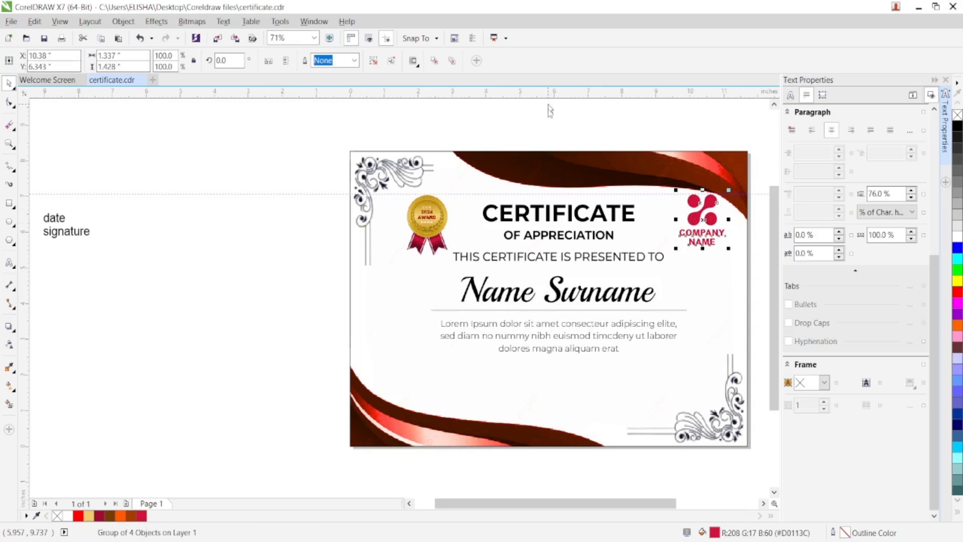
- Delete the horizontal guideline used for levelling the badge and the logo
{"action": "left_click_drag", "start_coordinate": [550, 92], "coordinate": [524, 93]}
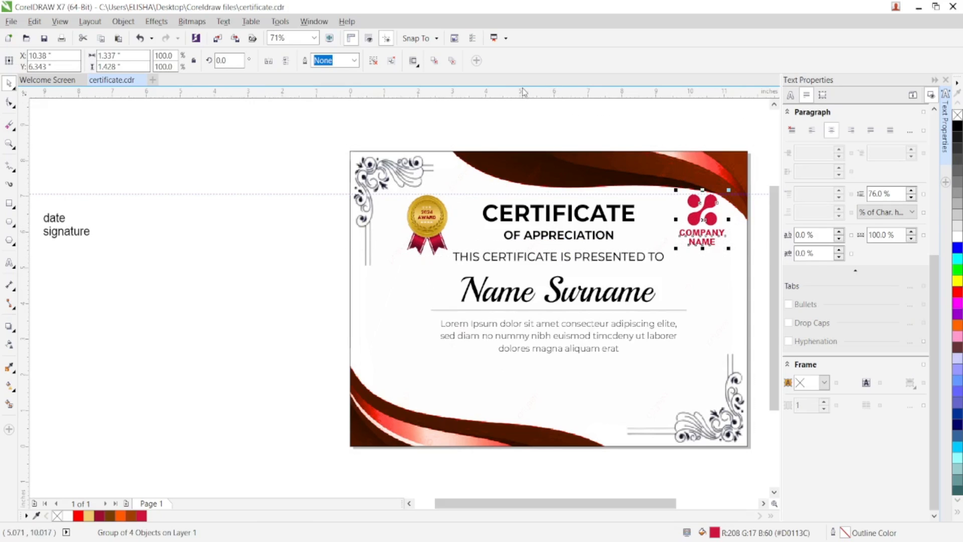
{"action": "left_click", "coordinate": [462, 193]}
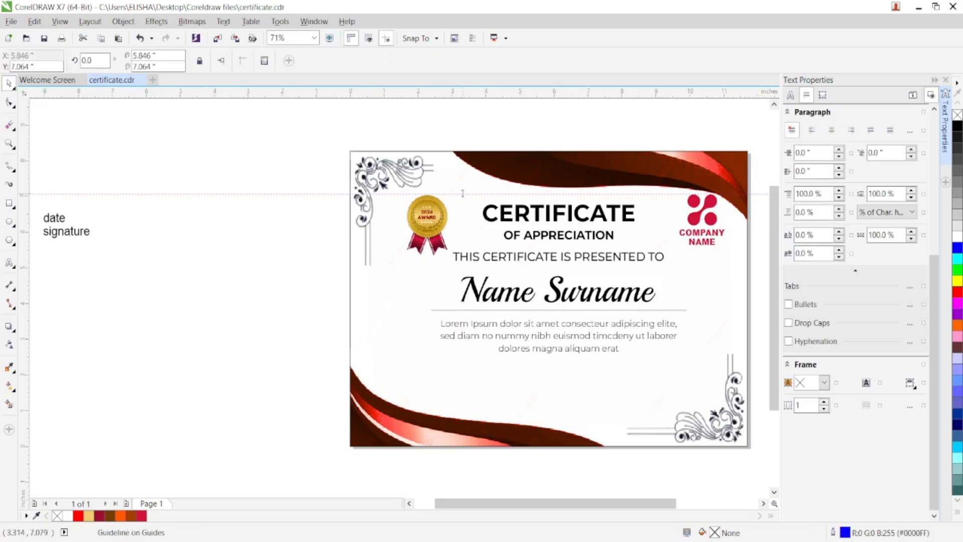
{"action": "key", "text": "Delete"}
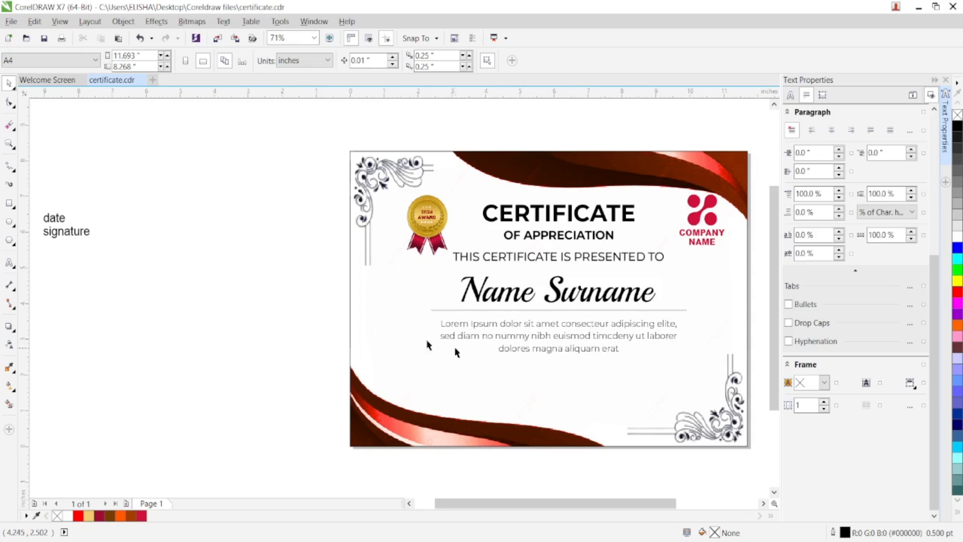
- Move "date" to the lower left of the certificate and "signature" to the lower right, below the body text
{"action": "left_click_drag", "start_coordinate": [60, 223], "coordinate": [417, 391]}
{"action": "left_click_drag", "start_coordinate": [95, 235], "coordinate": [696, 393]}
- Draw a straight horizontal line about 2.03 in long to the right of "date", slightly above its level
{"action": "left_click", "coordinate": [476, 311]}
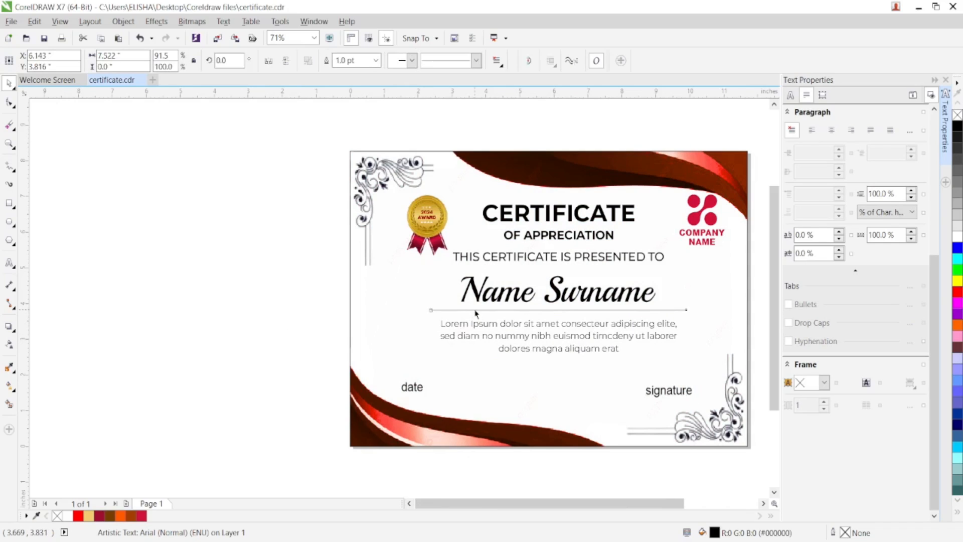
{"action": "left_click", "coordinate": [8, 168]}
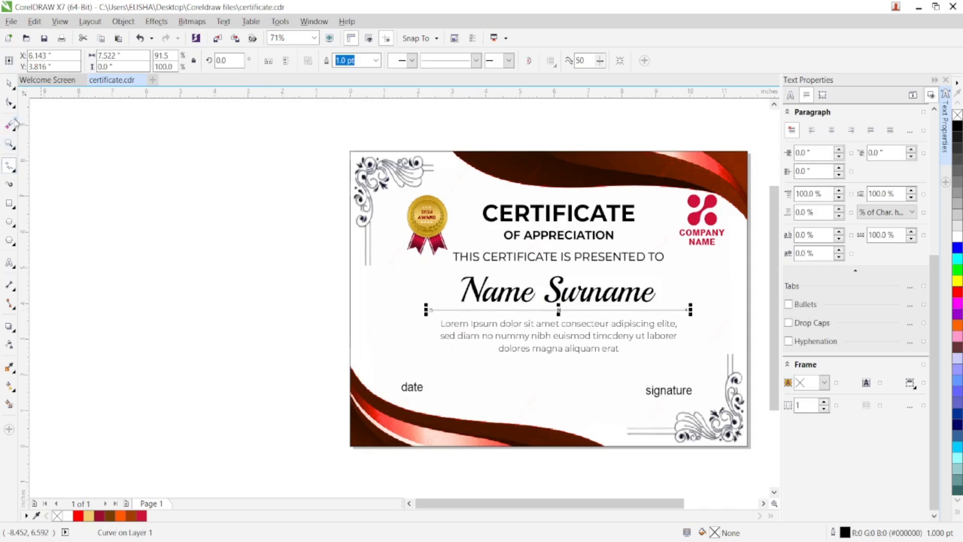
{"action": "left_click", "coordinate": [9, 144]}
{"action": "left_click", "coordinate": [452, 402]}
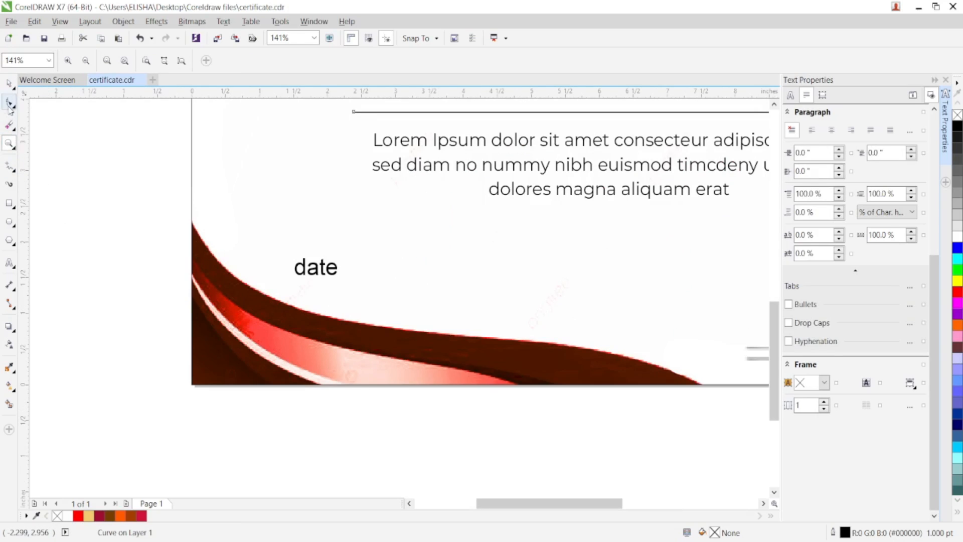
{"action": "left_click", "coordinate": [9, 167]}
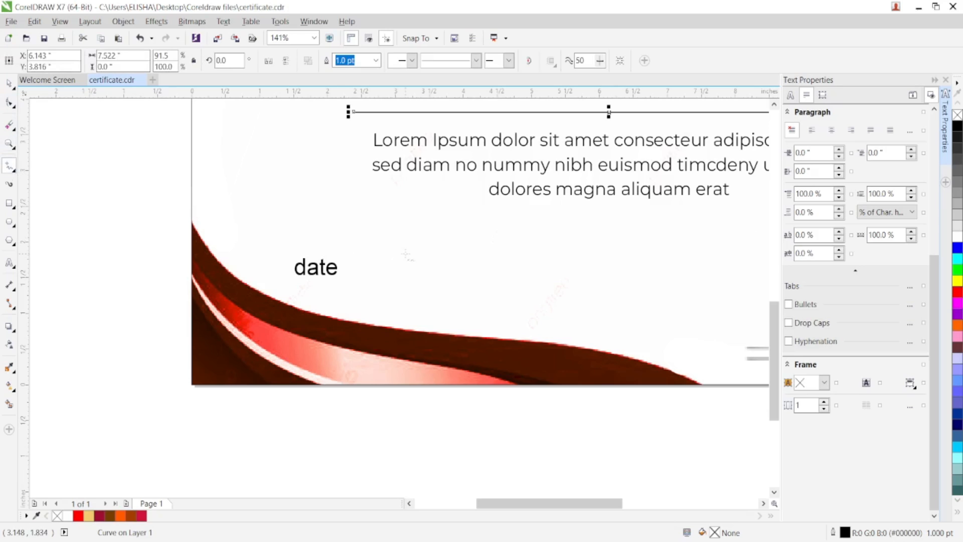
{"action": "left_click", "coordinate": [407, 252]}
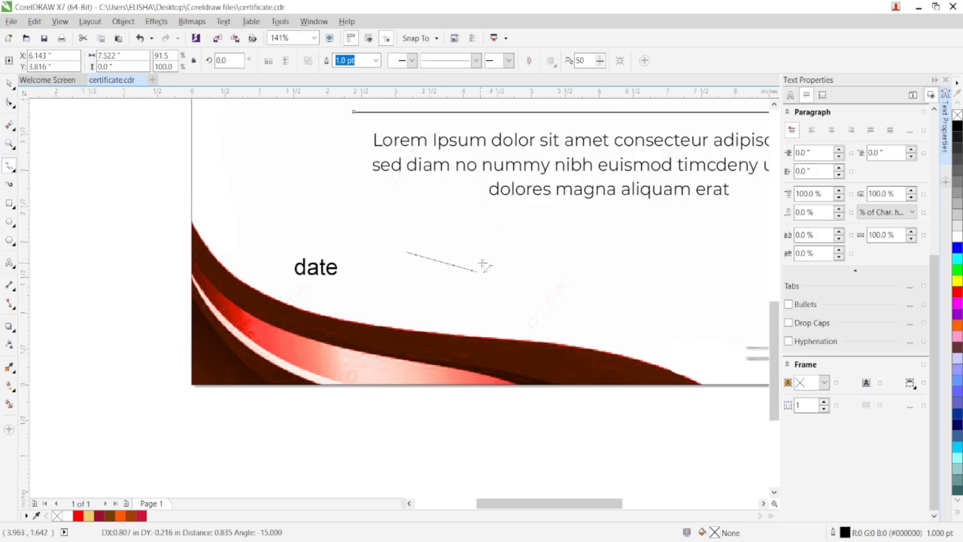
{"action": "left_click", "coordinate": [544, 252]}
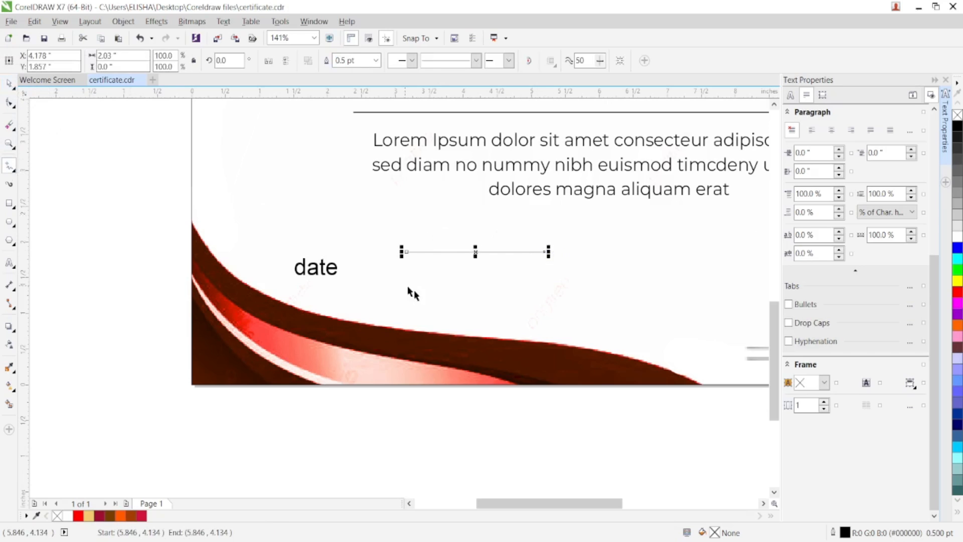
{"action": "key", "text": "space"}
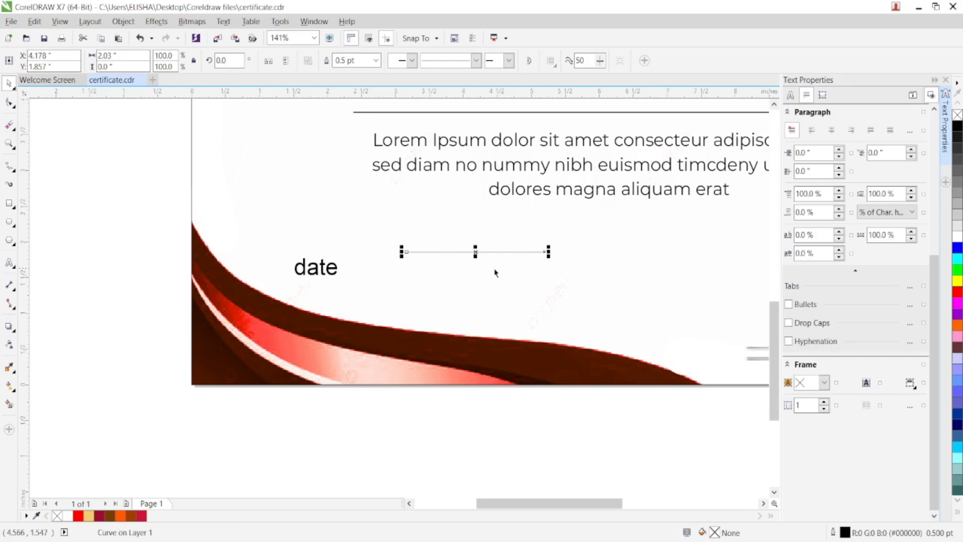
- Change the "date" text to uppercase
{"action": "left_click", "coordinate": [335, 271]}
{"action": "left_click", "coordinate": [223, 21]}
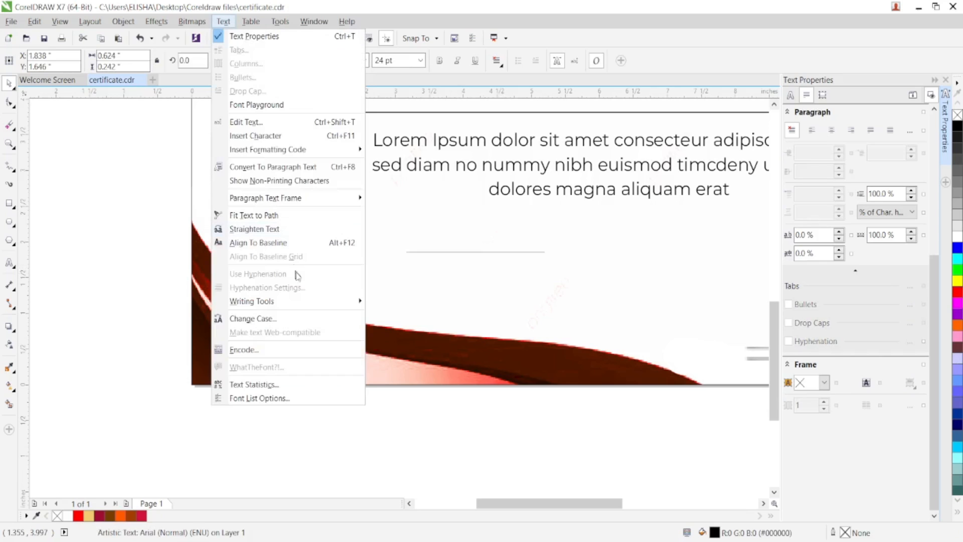
{"action": "left_click", "coordinate": [308, 318]}
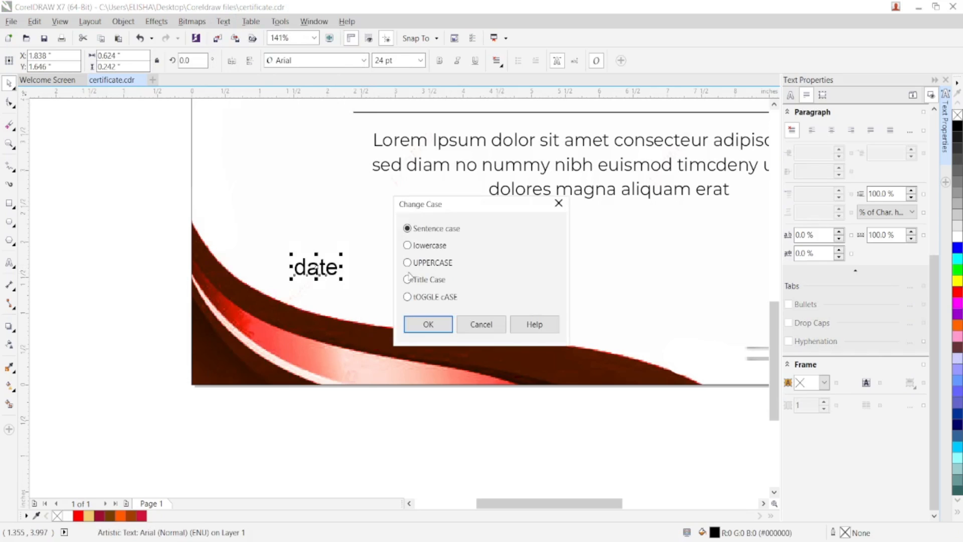
{"action": "left_click", "coordinate": [436, 264]}
{"action": "left_click", "coordinate": [440, 326]}
- Set "DATE" in Montserrat Medium and place it roughly centred beneath the short line
{"action": "left_click", "coordinate": [363, 60]}
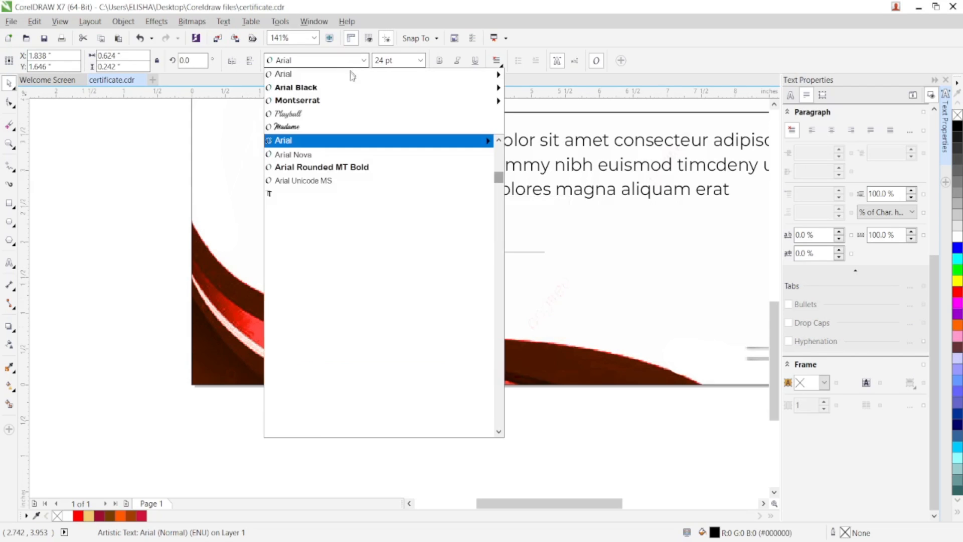
{"action": "mouse_move", "coordinate": [401, 100]}
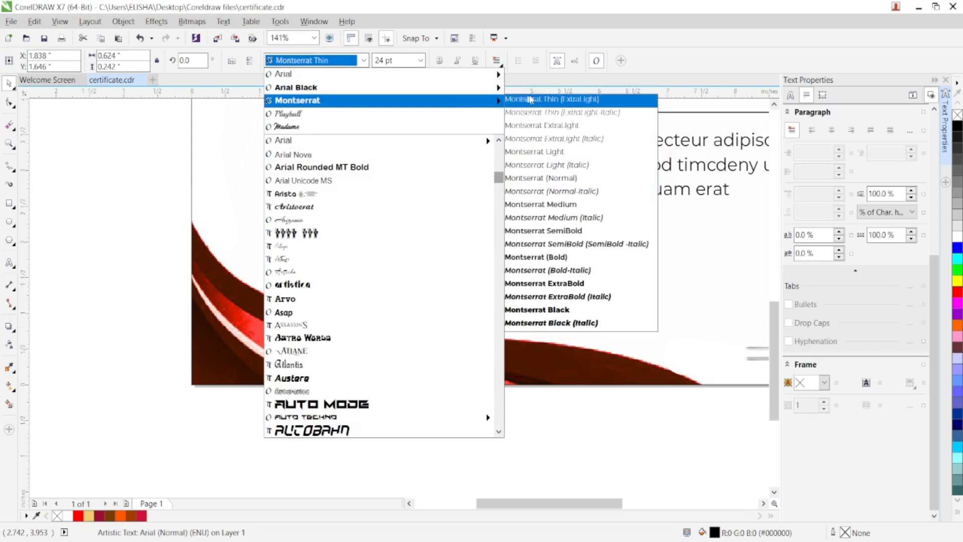
{"action": "left_click", "coordinate": [563, 214]}
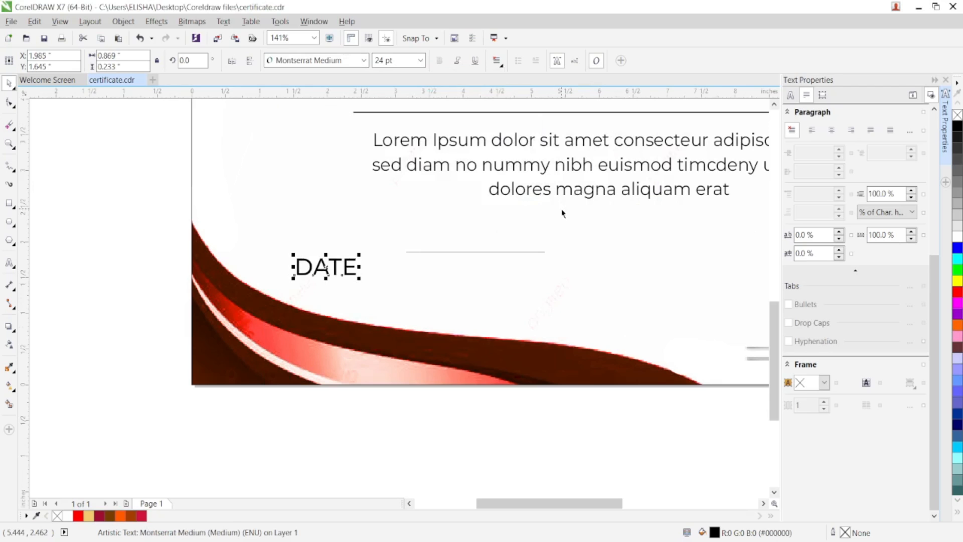
{"action": "left_click_drag", "start_coordinate": [354, 261], "coordinate": [498, 269]}
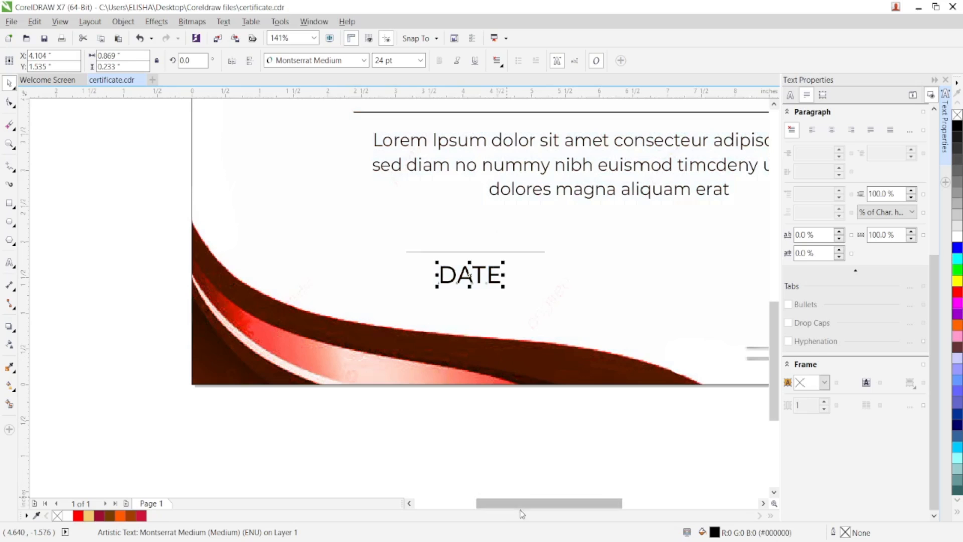
- Change the "signature" text to uppercase
{"action": "left_click_drag", "start_coordinate": [520, 509], "coordinate": [579, 508]}
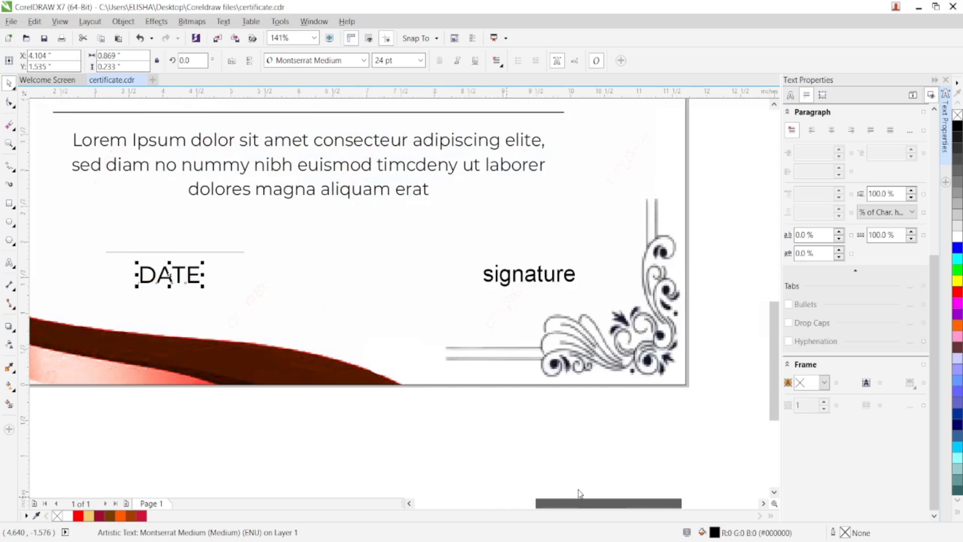
{"action": "left_click", "coordinate": [516, 274]}
{"action": "left_click", "coordinate": [223, 21]}
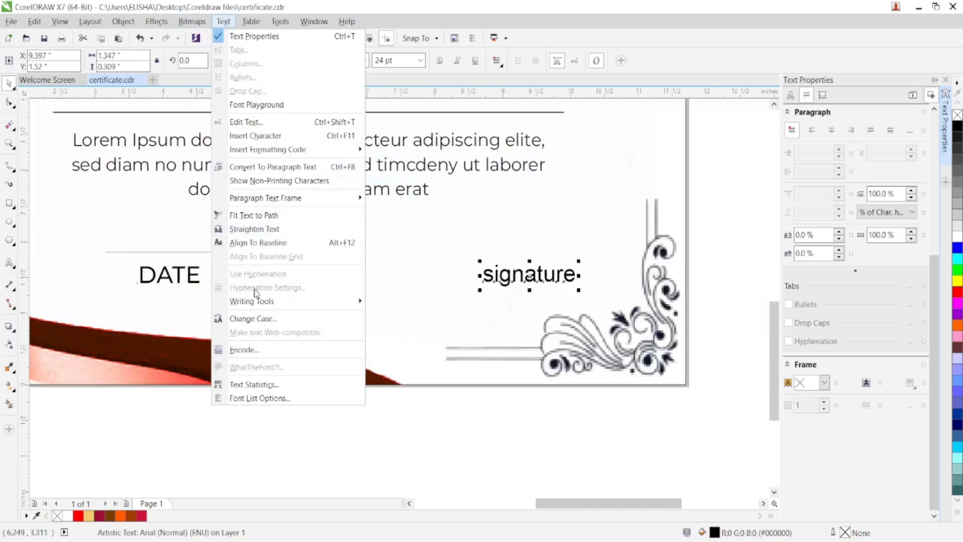
{"action": "left_click", "coordinate": [267, 318]}
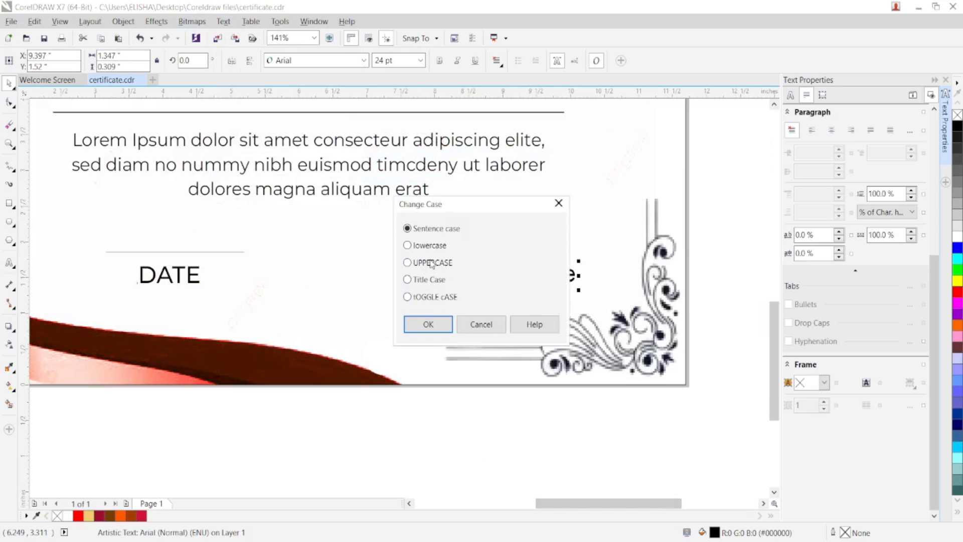
{"action": "left_click", "coordinate": [407, 263]}
{"action": "left_click", "coordinate": [429, 324]}
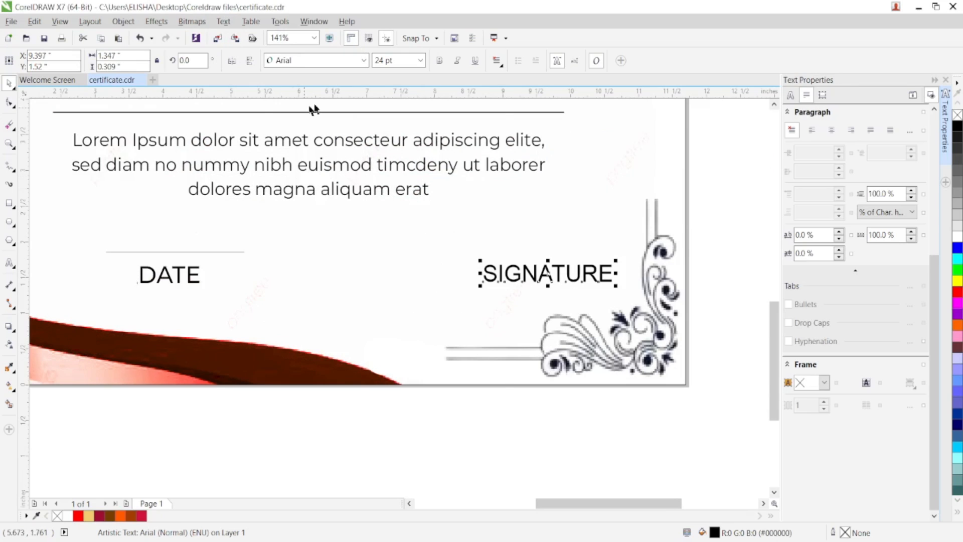
- Set "SIGNATURE" in Montserrat Medium and move it left, away from the corner ornament and level with "DATE"
{"action": "left_click", "coordinate": [363, 61]}
{"action": "mouse_move", "coordinate": [351, 88]}
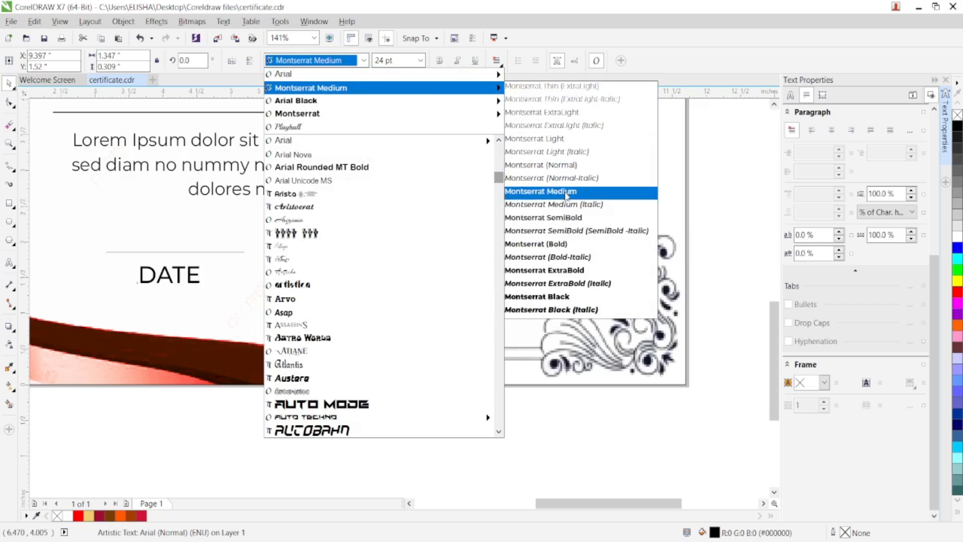
{"action": "left_click", "coordinate": [566, 194]}
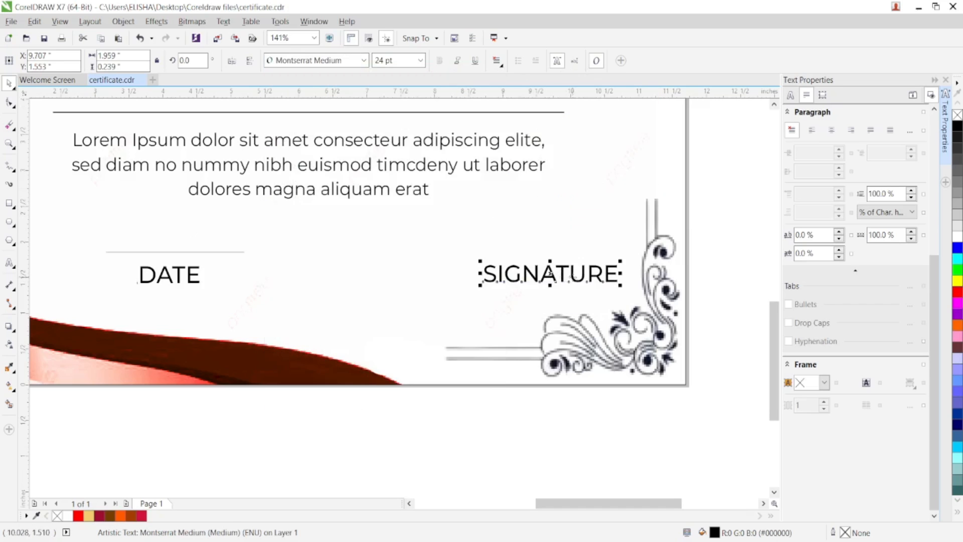
{"action": "left_click_drag", "start_coordinate": [551, 281], "coordinate": [511, 285]}
- Copy the short line above "DATE" and place the duplicate above "SIGNATURE" at about the same height
{"action": "left_click", "coordinate": [170, 276]}
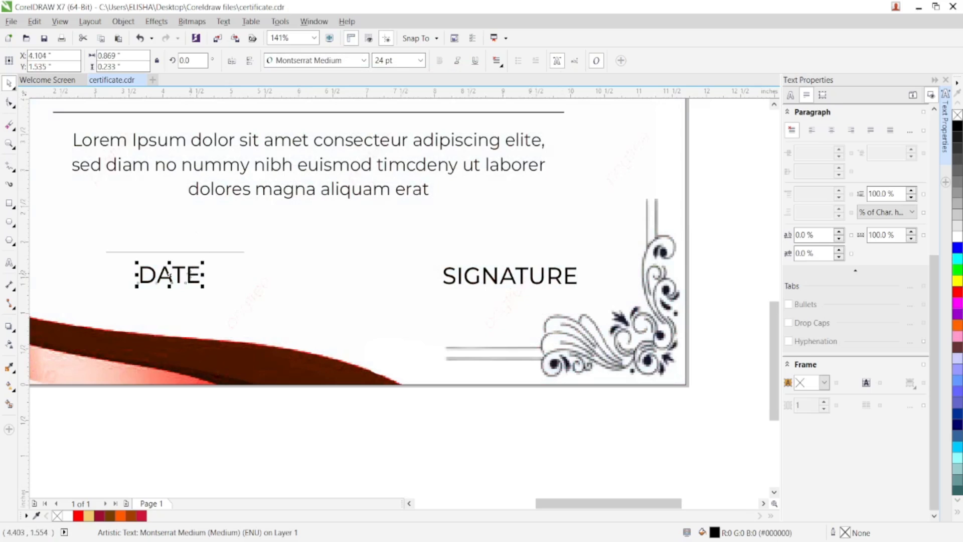
{"action": "left_click", "coordinate": [207, 252]}
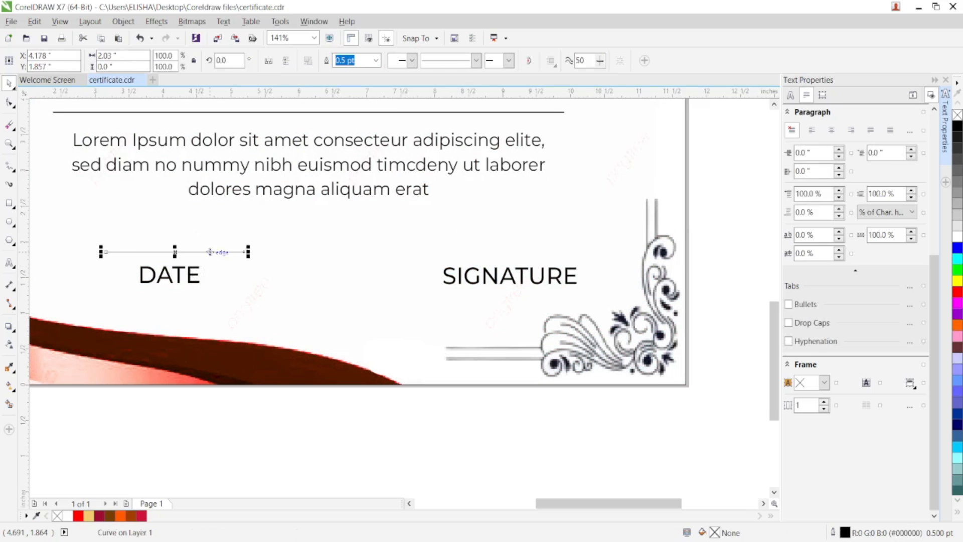
{"action": "left_click_drag", "start_coordinate": [208, 252], "coordinate": [541, 254]}
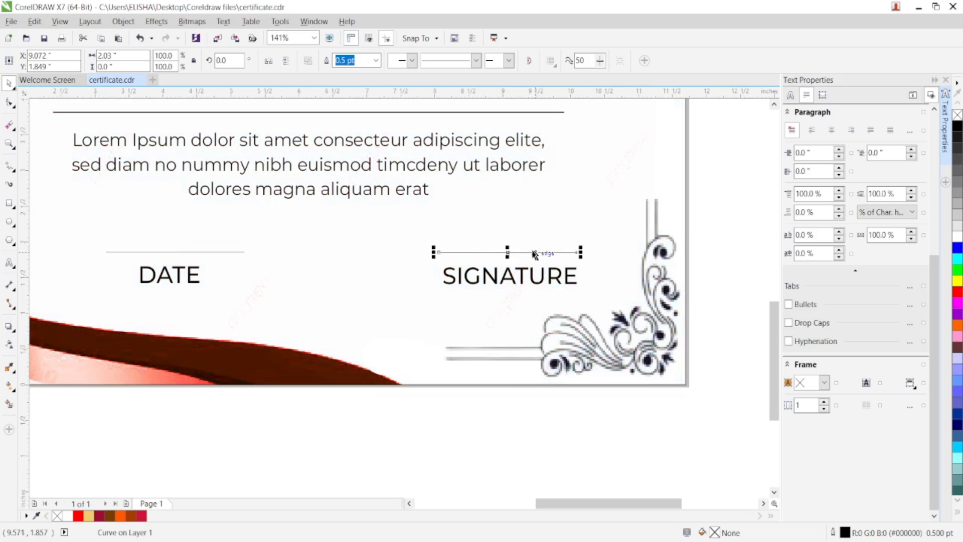
{"action": "left_click", "coordinate": [314, 38]}
{"action": "left_click", "coordinate": [292, 61]}
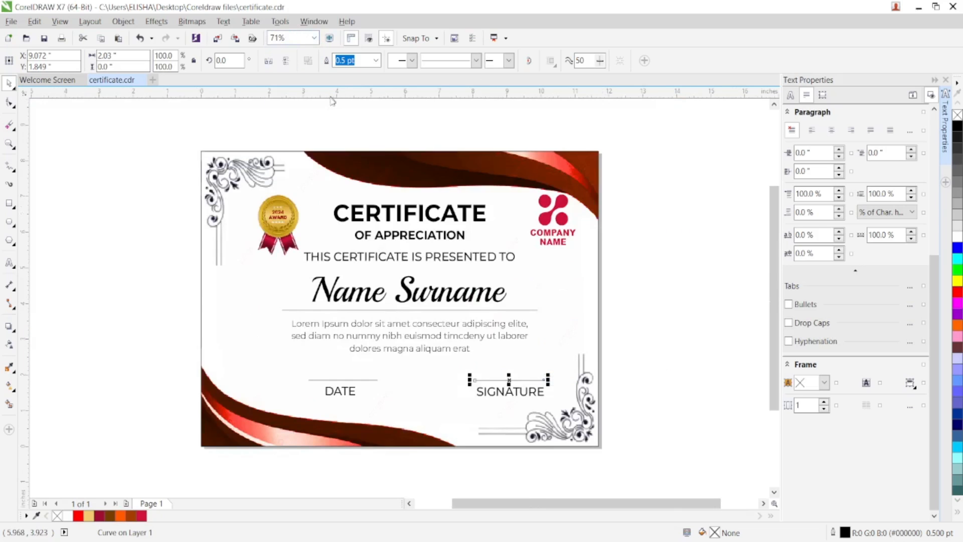
- Reduce the "DATE" text to 18 pt
{"action": "left_click", "coordinate": [448, 138]}
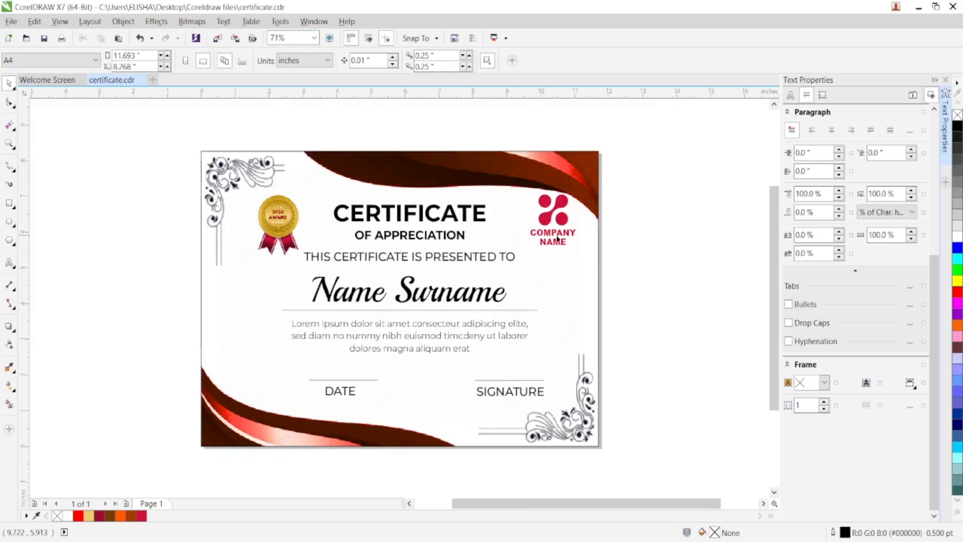
{"action": "left_click", "coordinate": [401, 341]}
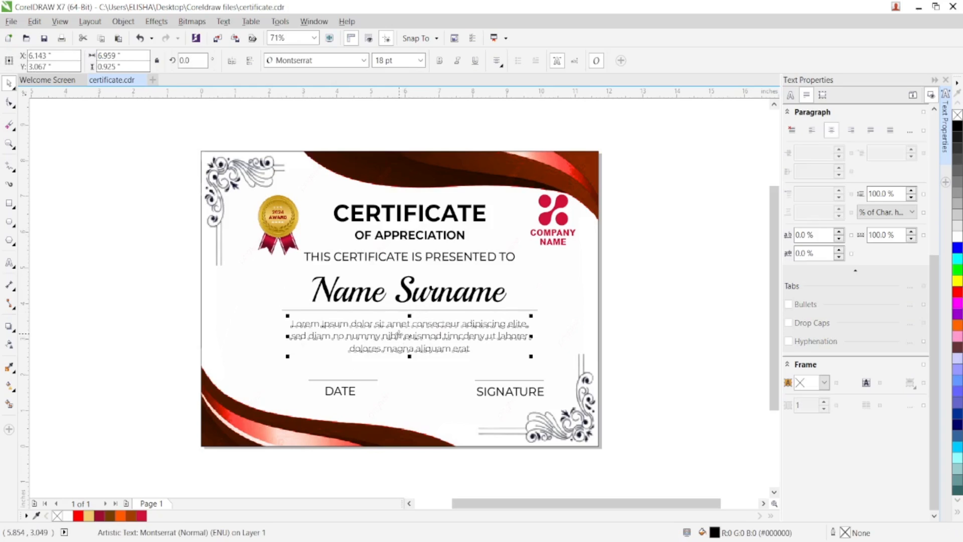
{"action": "left_click", "coordinate": [341, 394]}
{"action": "left_click", "coordinate": [341, 394]}
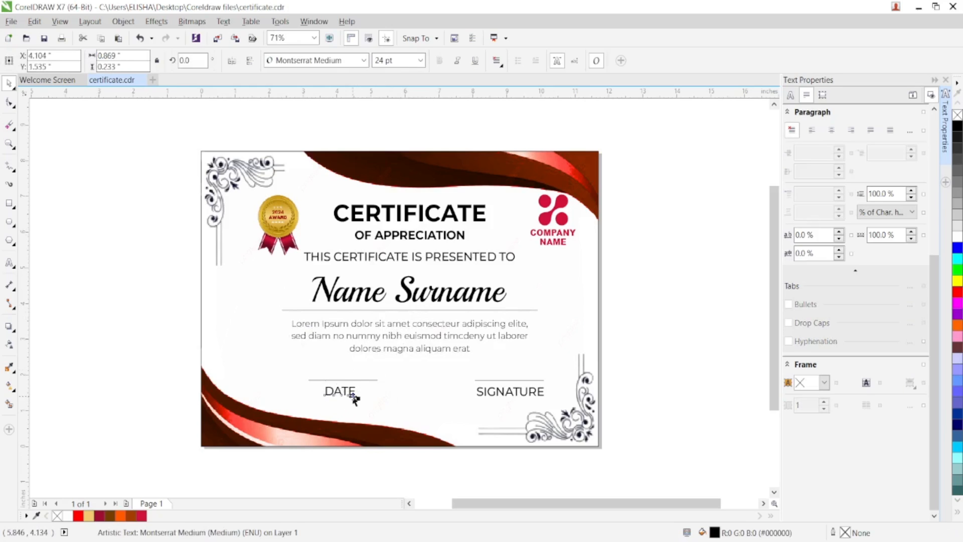
{"action": "left_click", "coordinate": [421, 60]}
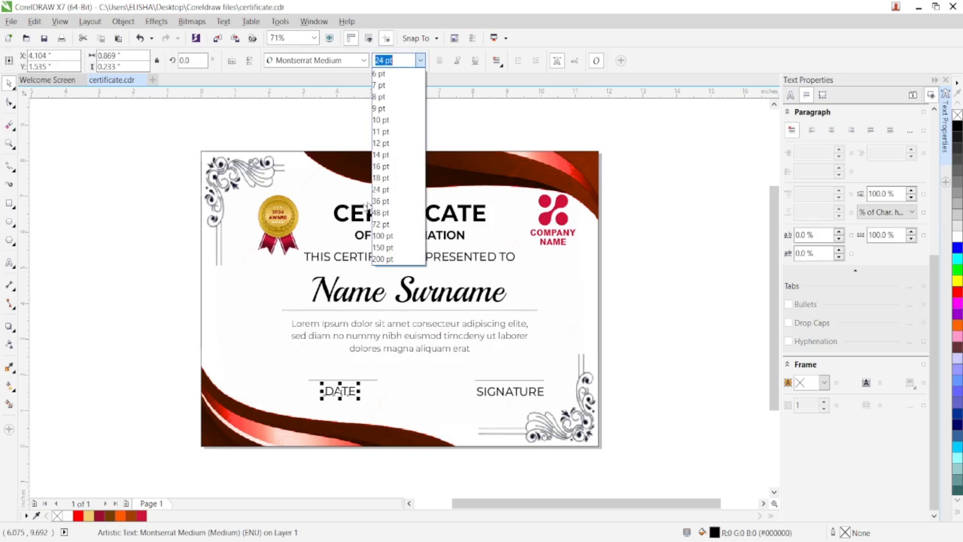
{"action": "left_click", "coordinate": [384, 181]}
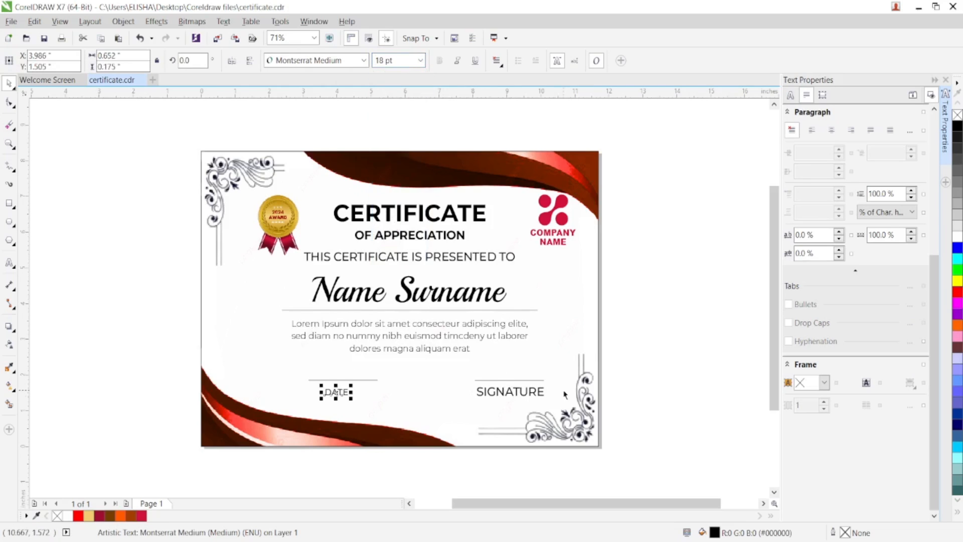
- Reduce "SIGNATURE" to 18 pt and nudge it right so it sits centred beneath its line
{"action": "left_click", "coordinate": [540, 398]}
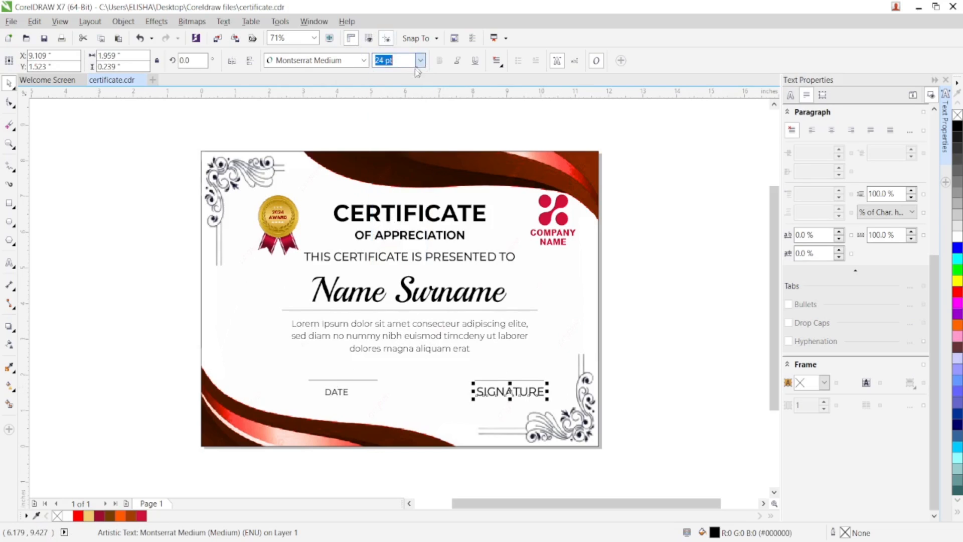
{"action": "left_click", "coordinate": [421, 60]}
{"action": "left_click", "coordinate": [382, 178]}
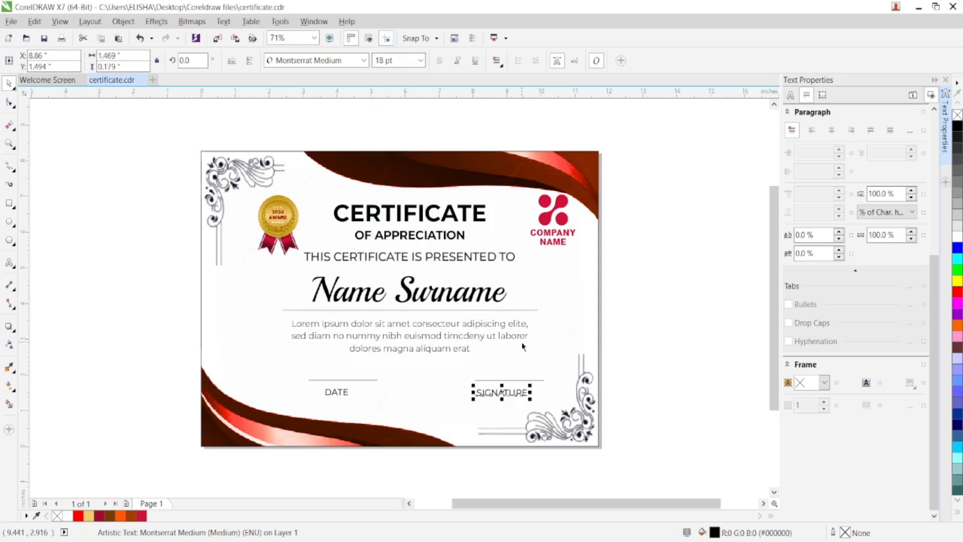
{"action": "key", "text": "Right"}
{"action": "key", "text": "Right"}
{"action": "key", "text": "Right"}
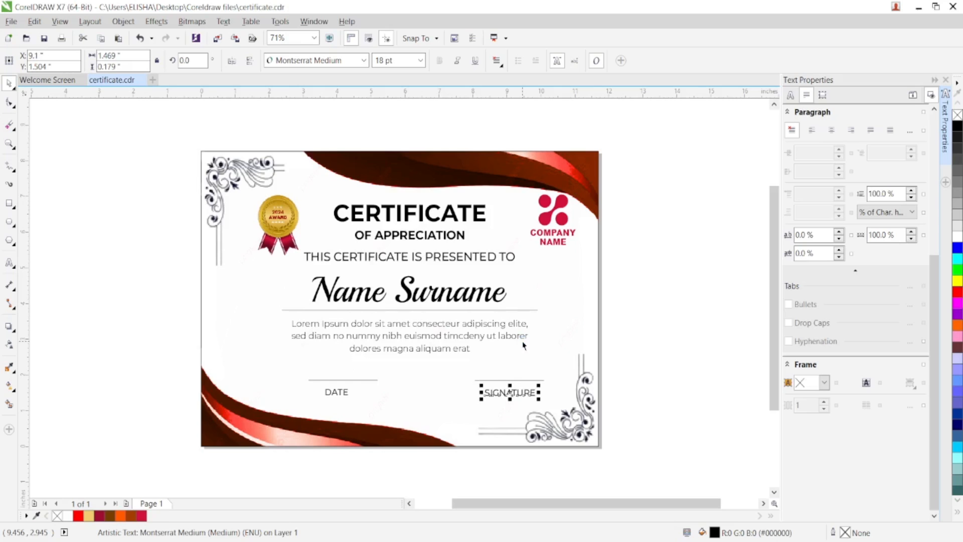
- Move the date and signature labels together with their lines about 0.7 in to the left
{"action": "mouse_move", "coordinate": [634, 412]}
{"action": "left_mouse_down"}
{"action": "mouse_move", "coordinate": [268, 383]}
{"action": "mouse_move", "coordinate": [247, 366]}
{"action": "left_mouse_up"}
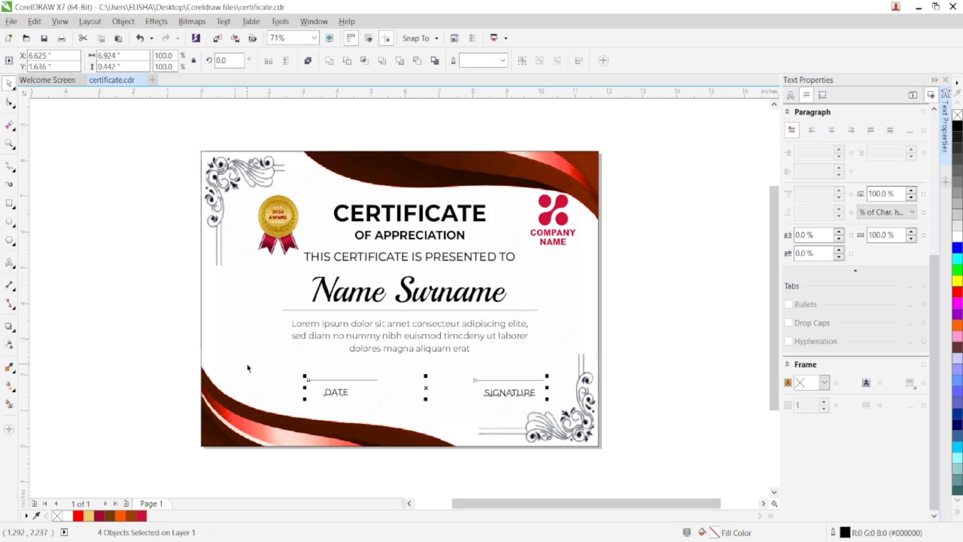
{"action": "key", "text": "Left"}
{"action": "key", "text": "Left"}
{"action": "key", "text": "Left"}
{"action": "key", "text": "Left"}
{"action": "key", "text": "Left"}
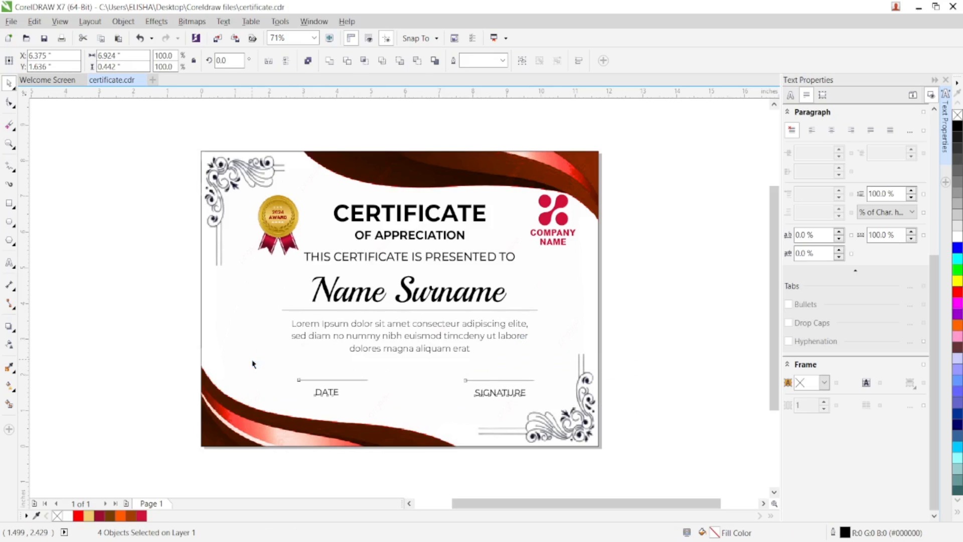
{"action": "key", "text": "Left"}
{"action": "key", "text": "Left"}
{"action": "key", "text": "Left"}
{"action": "key", "text": "Left"}
{"action": "key", "text": "Left"}
{"action": "key", "text": "Left"}
{"action": "key", "text": "Left"}
{"action": "key", "text": "Left"}
{"action": "key", "text": "Left"}
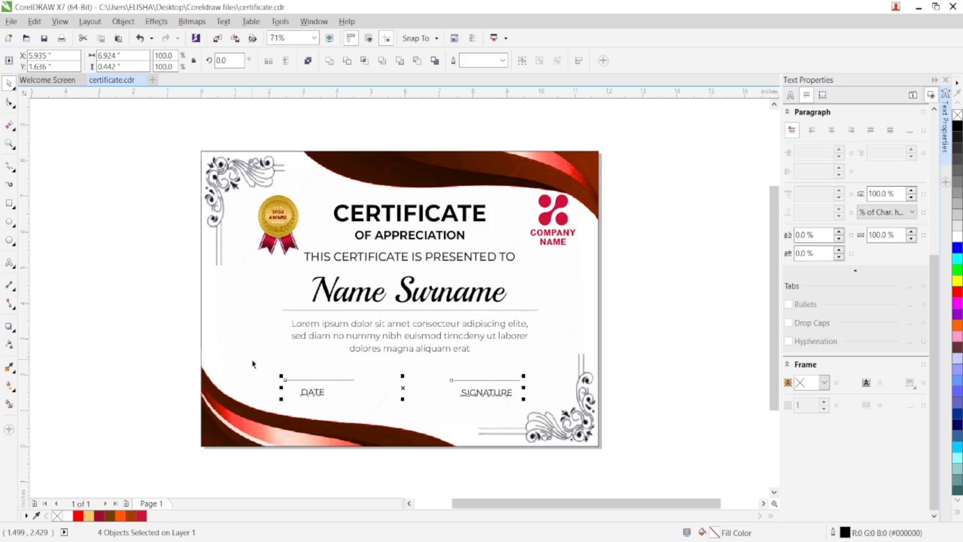
{"action": "key", "text": "Escape"}
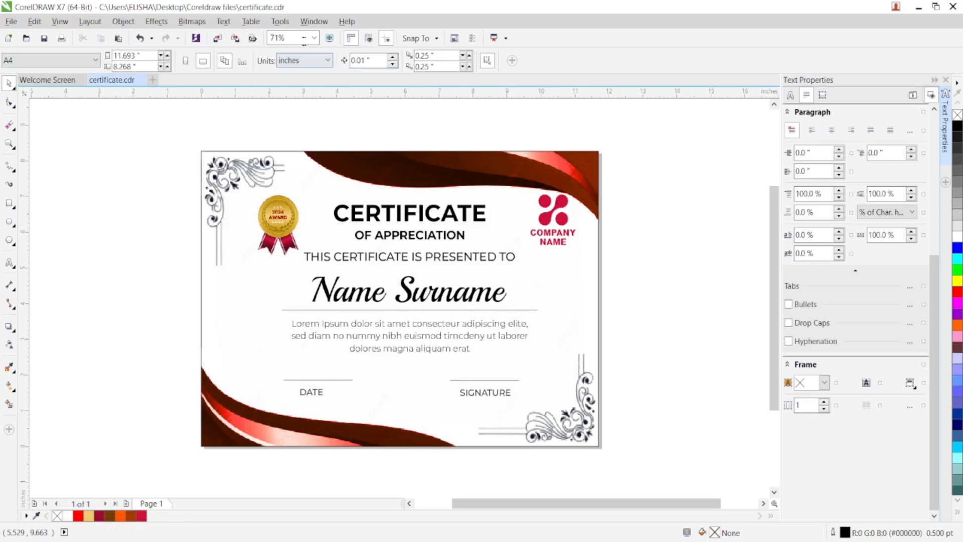
- Place horizontal guidelines at about 1.88 in along the date and signature lines and at about 1.42 in just below their labels
{"action": "left_click", "coordinate": [313, 38]}
{"action": "left_click", "coordinate": [284, 71]}
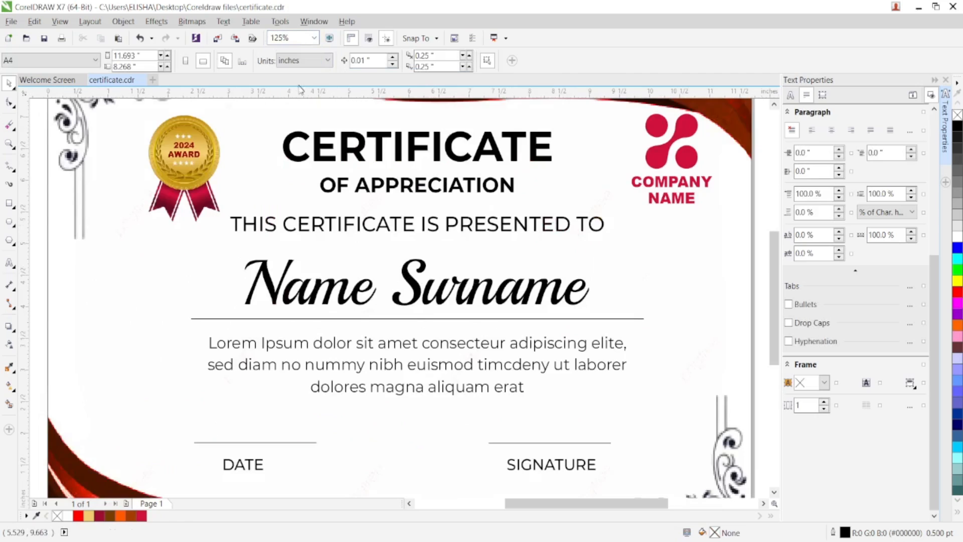
{"action": "scroll", "coordinate": [774, 277], "scroll_direction": "down", "scroll_amount": 3}
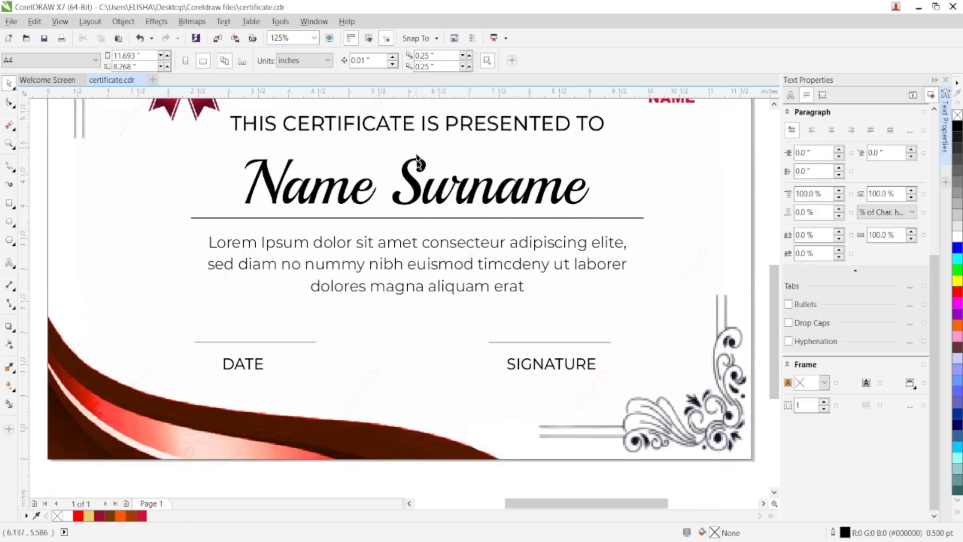
{"action": "left_click_drag", "start_coordinate": [380, 100], "coordinate": [404, 345]}
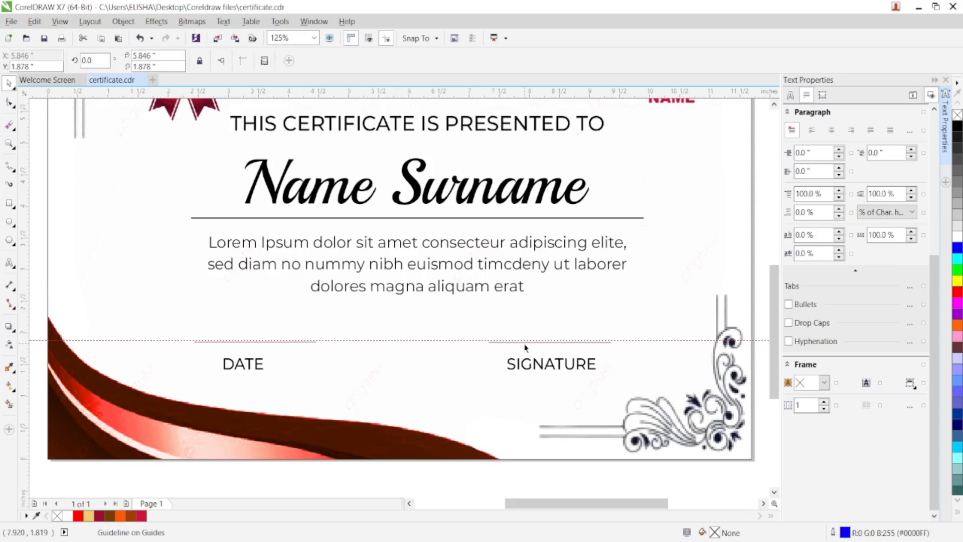
{"action": "left_click", "coordinate": [525, 343]}
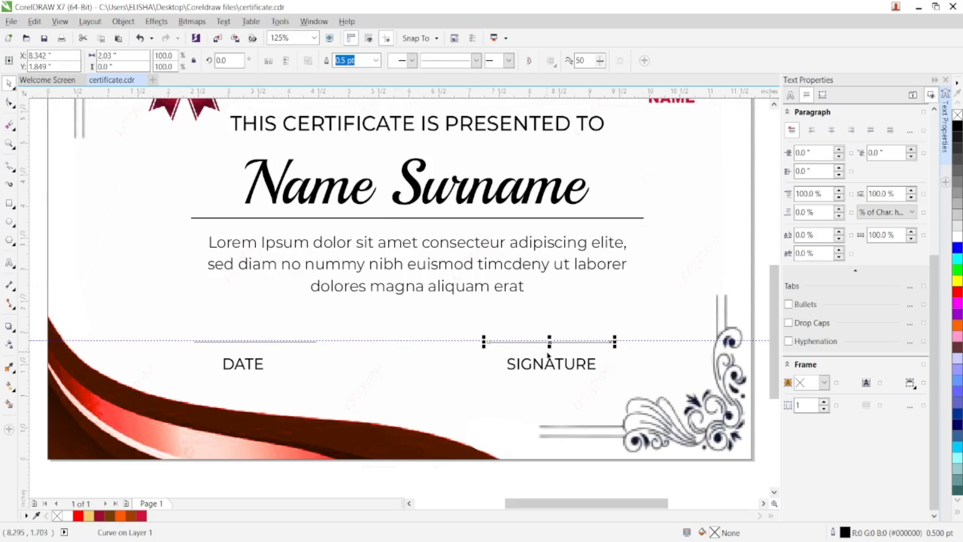
{"action": "left_click_drag", "start_coordinate": [548, 354], "coordinate": [547, 357]}
{"action": "left_click", "coordinate": [549, 368]}
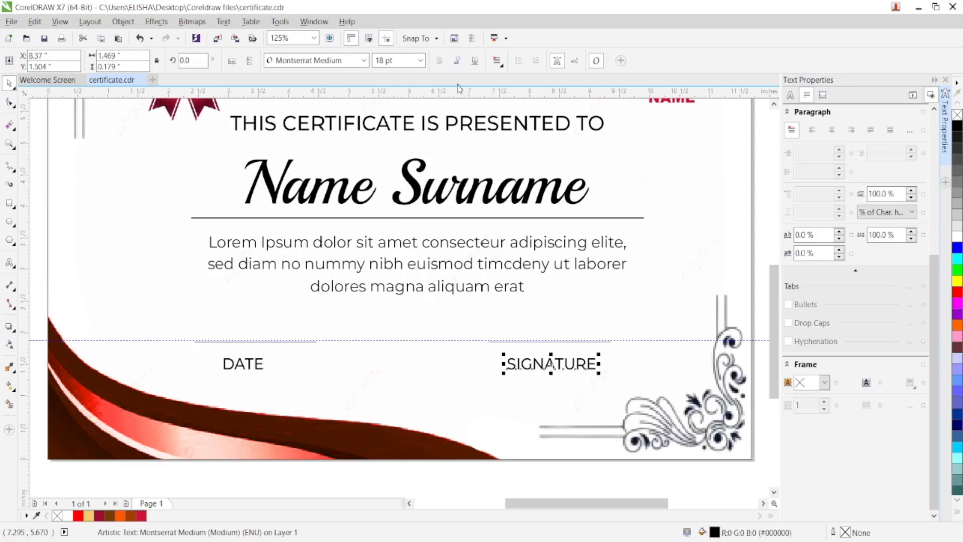
{"action": "left_click_drag", "start_coordinate": [477, 359], "coordinate": [487, 372]}
{"action": "left_click", "coordinate": [486, 371]}
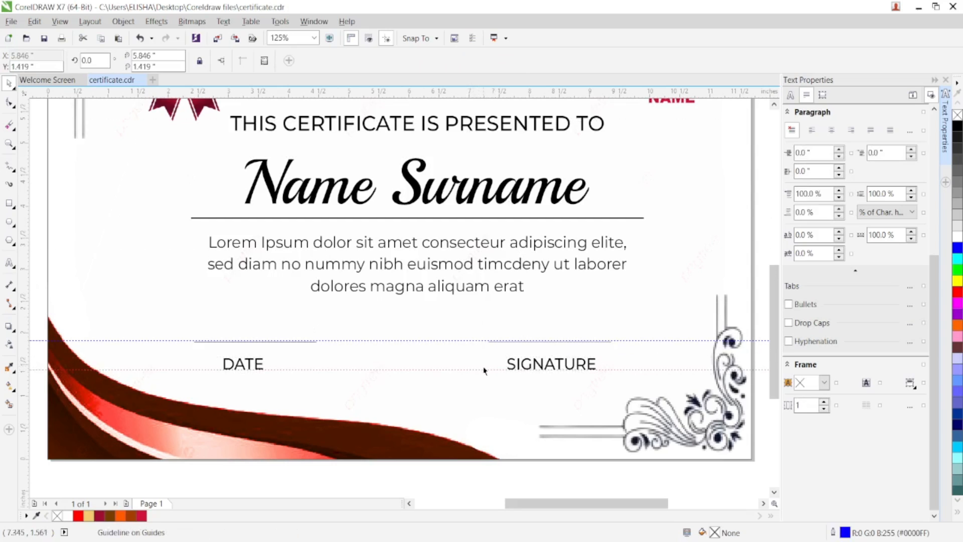
- Set only "OF APPRECIATION" in the heading text to Montserrat SemiBold
{"action": "left_click", "coordinate": [314, 38]}
{"action": "left_click", "coordinate": [286, 60]}
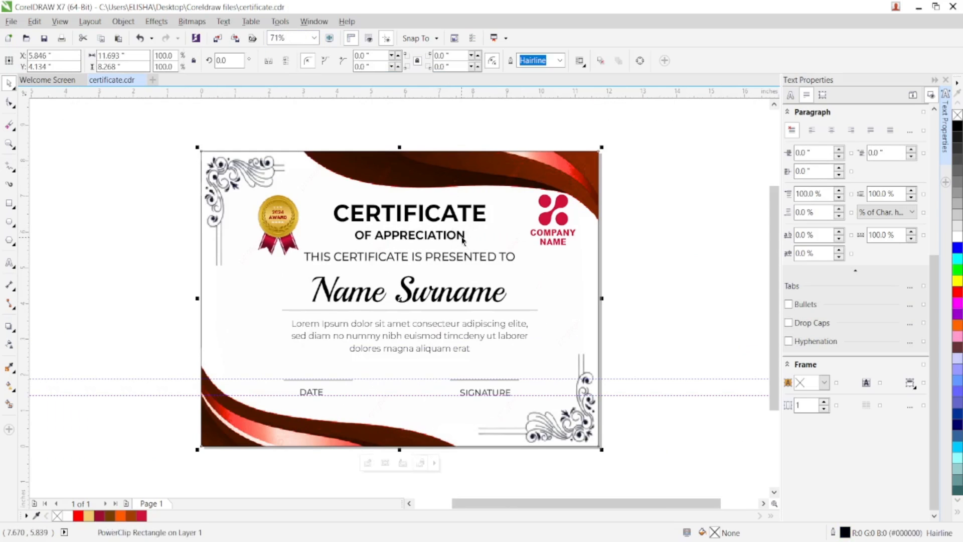
{"action": "double_click", "coordinate": [464, 236]}
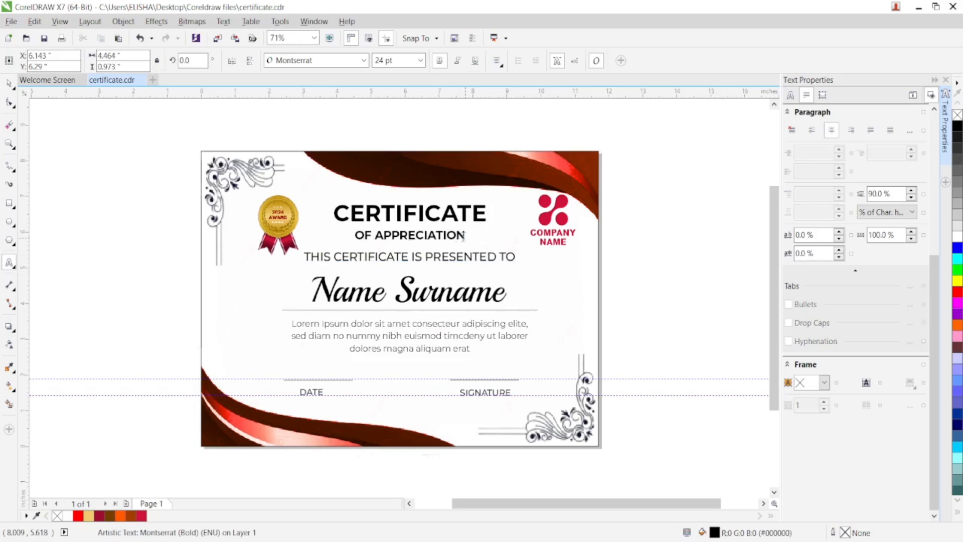
{"action": "left_click_drag", "start_coordinate": [466, 236], "coordinate": [355, 236]}
{"action": "left_click", "coordinate": [364, 60]}
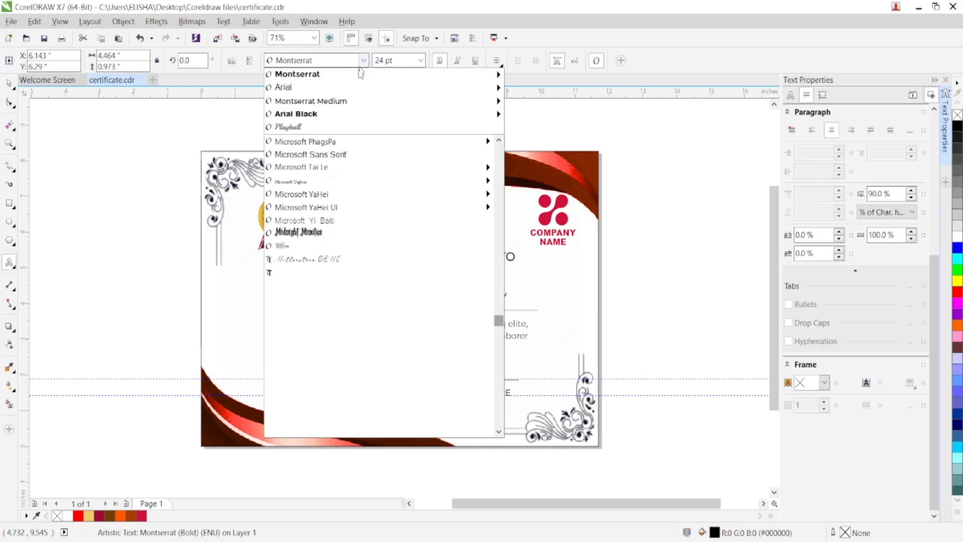
{"action": "mouse_move", "coordinate": [291, 73]}
{"action": "left_click", "coordinate": [561, 207]}
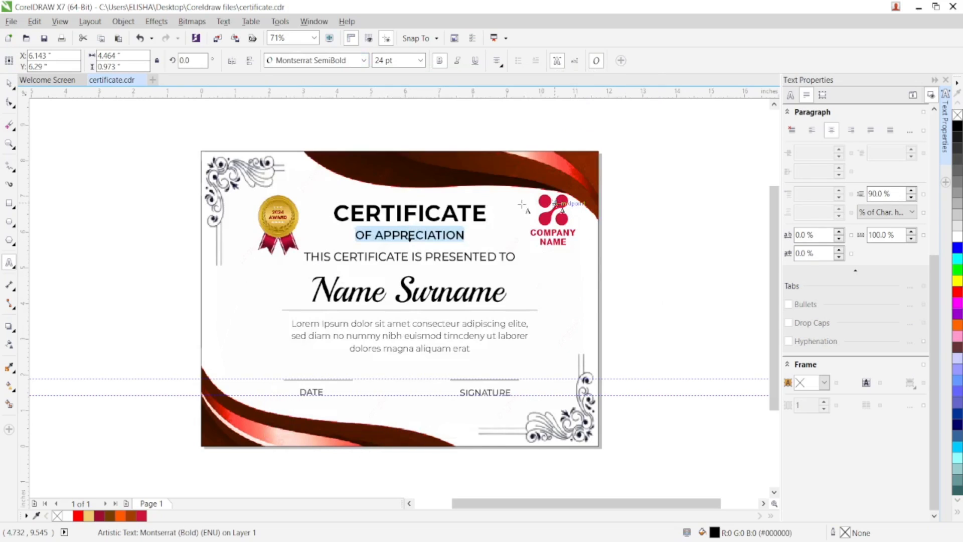
{"action": "left_click", "coordinate": [9, 82]}
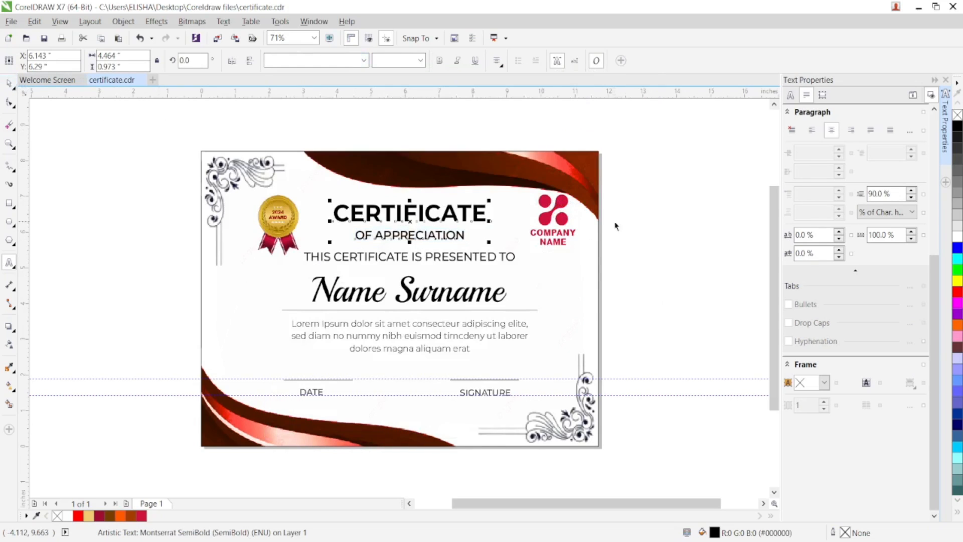
- Tighten the line spacing of the "CERTIFICATE OF APPRECIATION" heading to 80%
{"action": "left_click", "coordinate": [880, 194]}
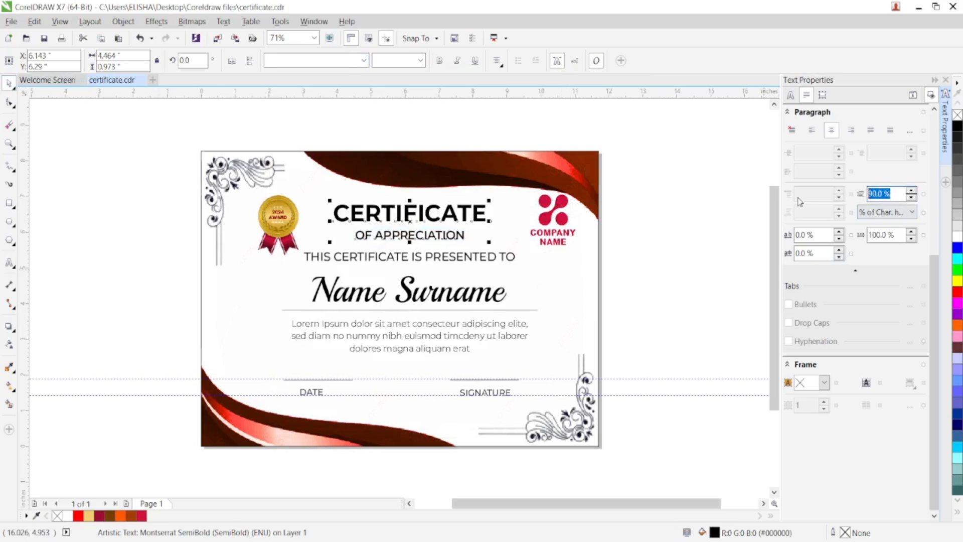
{"action": "type", "text": "8"}
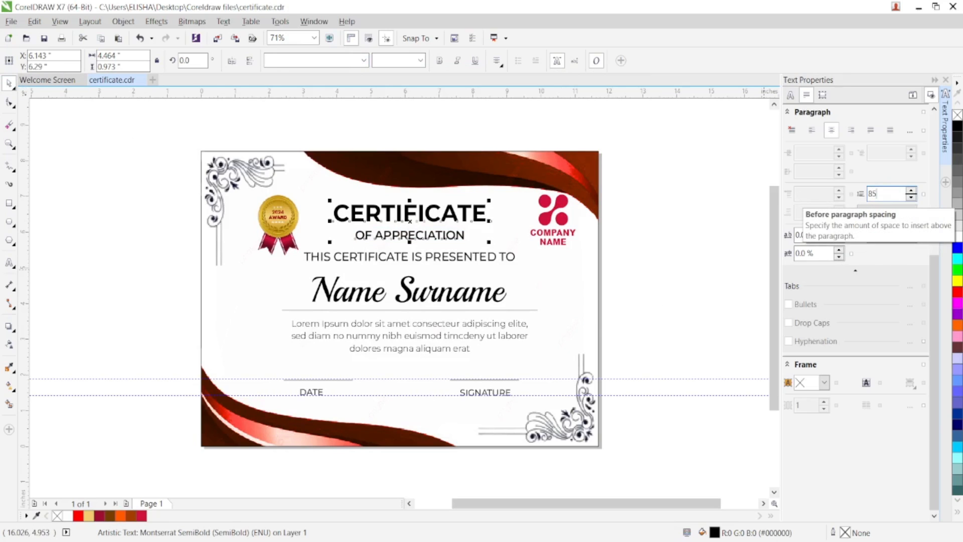
{"action": "type", "text": "5"}
{"action": "key", "text": "Return"}
{"action": "left_click_drag", "start_coordinate": [901, 195], "coordinate": [780, 193]}
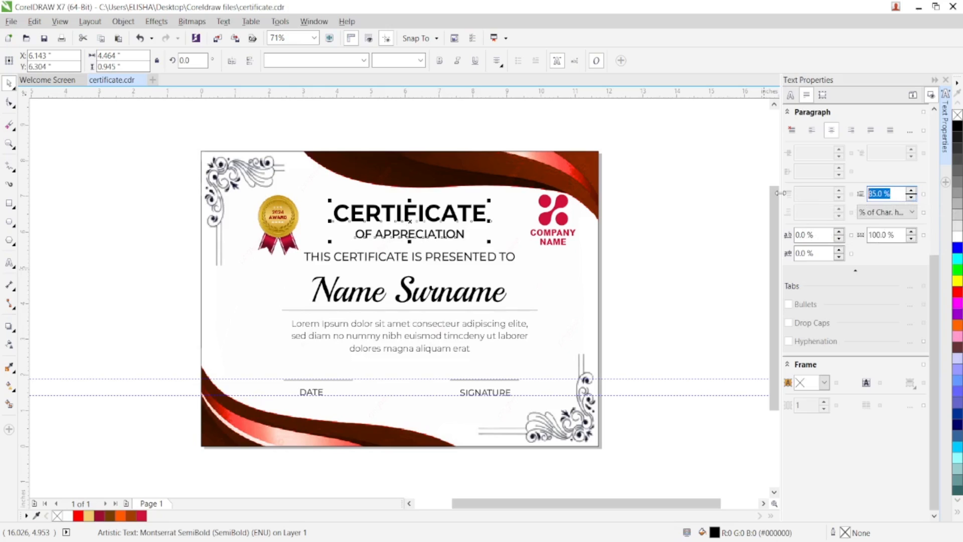
{"action": "type", "text": "80"}
{"action": "key", "text": "Return"}
{"action": "left_click", "coordinate": [688, 204]}
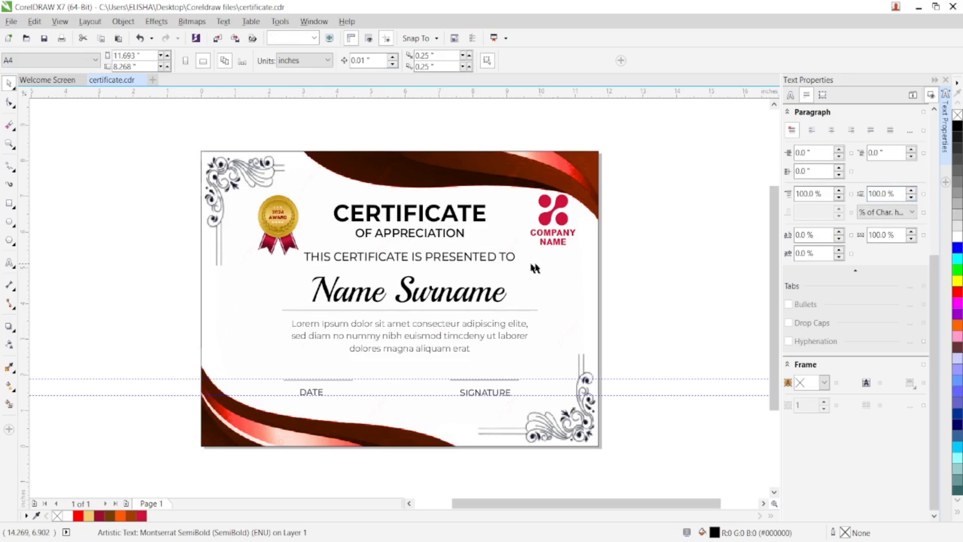
- Set "THIS CERTIFICATE IS PRESENTED TO" in Montserrat SemiBold and shift it slightly down, keeping it roughly centred beneath the heading
{"action": "left_click", "coordinate": [489, 259]}
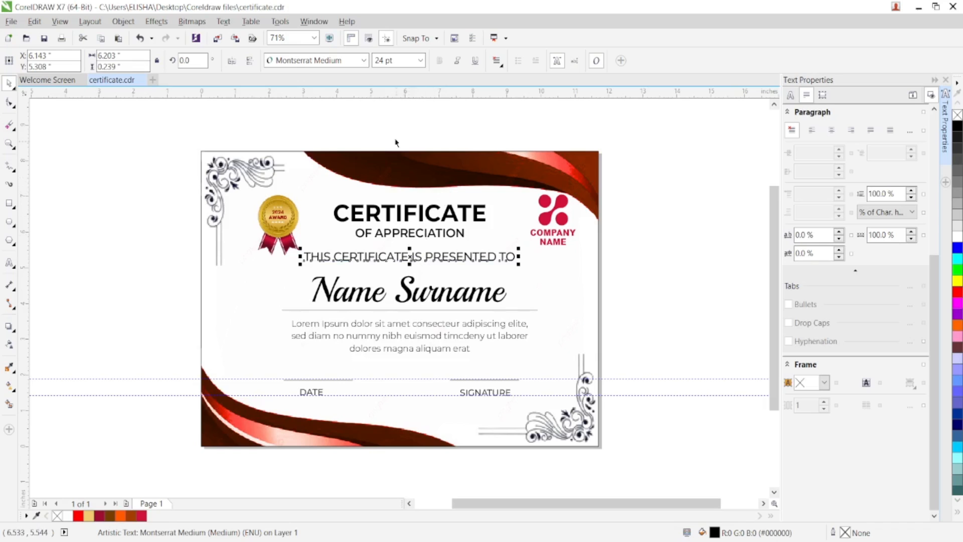
{"action": "left_click_drag", "start_coordinate": [458, 259], "coordinate": [457, 259]}
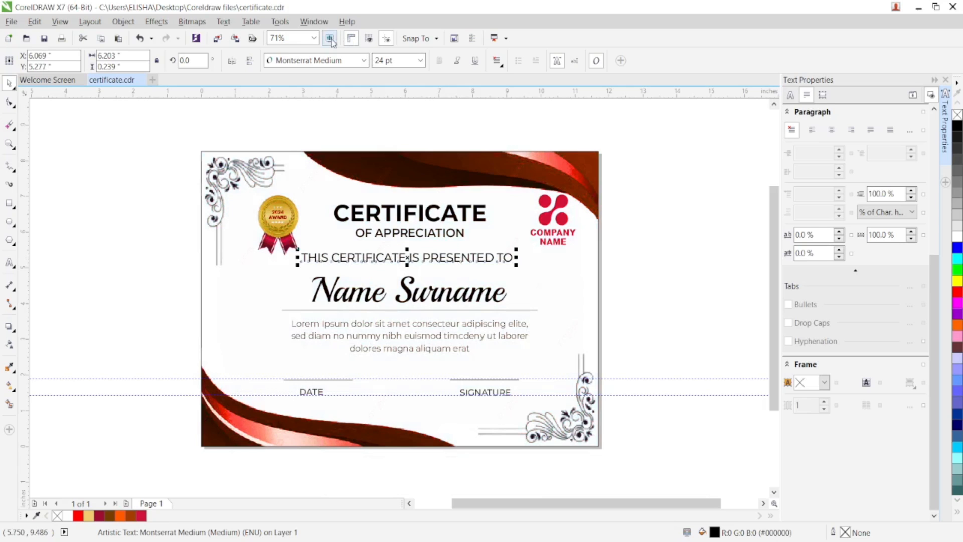
{"action": "left_click", "coordinate": [335, 60]}
{"action": "mouse_move", "coordinate": [481, 75]}
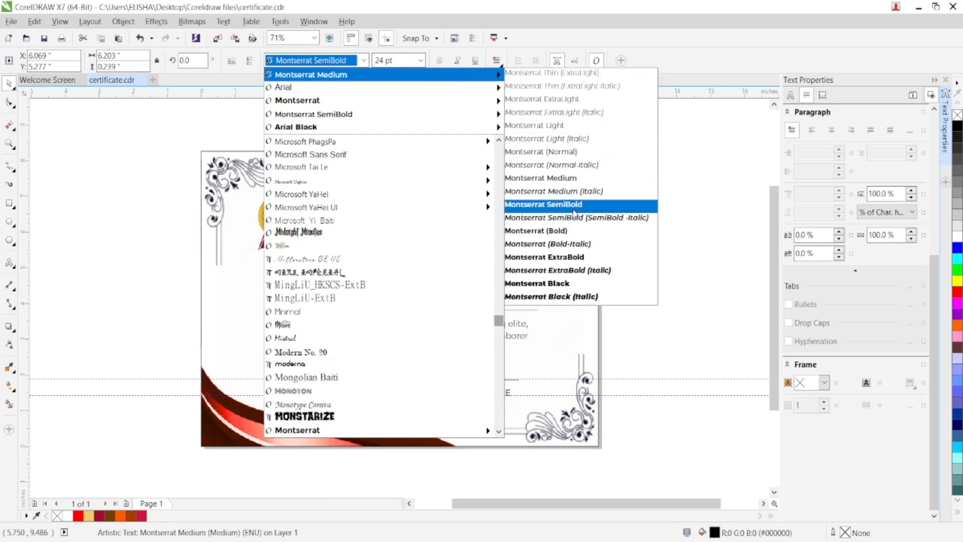
{"action": "left_click", "coordinate": [573, 210]}
{"action": "left_click", "coordinate": [727, 295]}
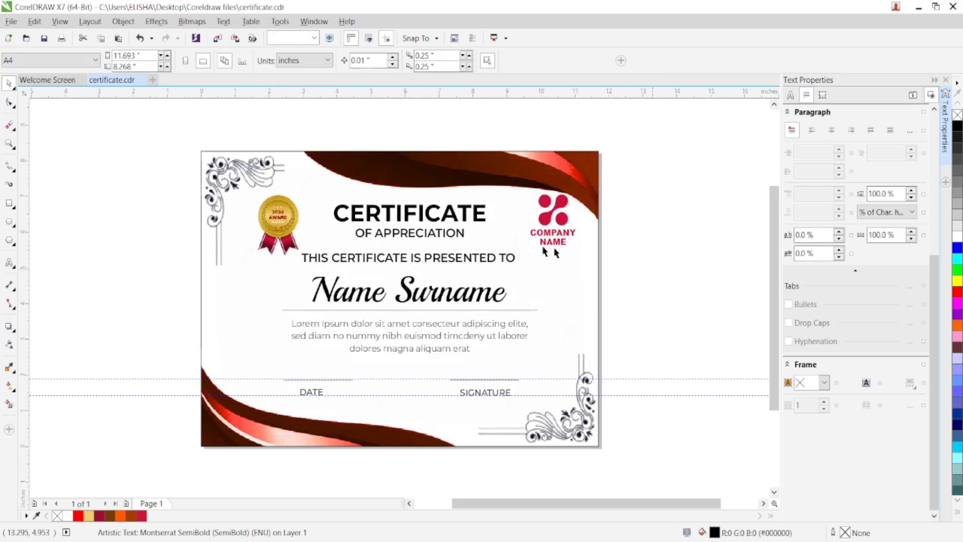
{"action": "left_click", "coordinate": [478, 257]}
{"action": "left_click_drag", "start_coordinate": [478, 257], "coordinate": [480, 255]}
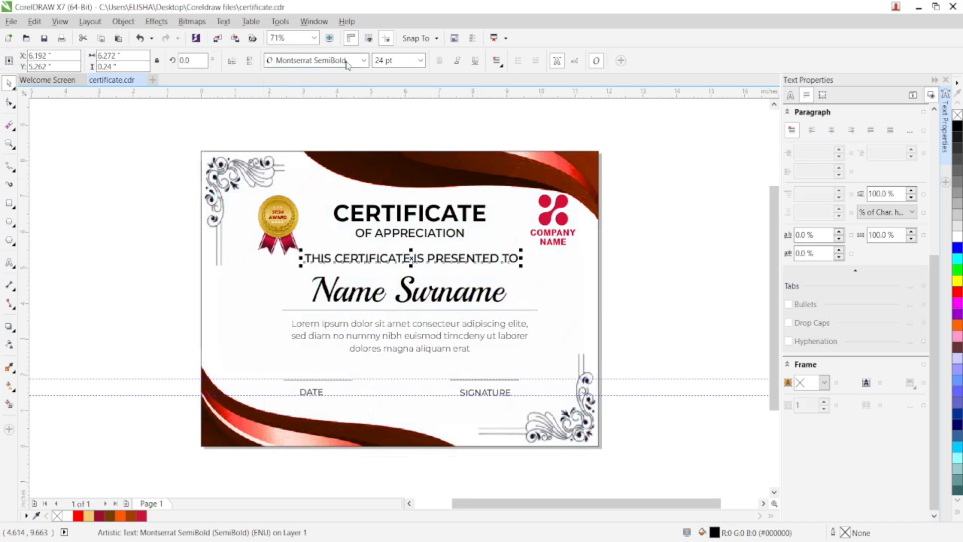
- Try Montserrat SemiBold Italic on "THIS CERTIFICATE IS PRESENTED TO" and undo the style change
{"action": "left_click", "coordinate": [363, 60]}
{"action": "left_click", "coordinate": [553, 218]}
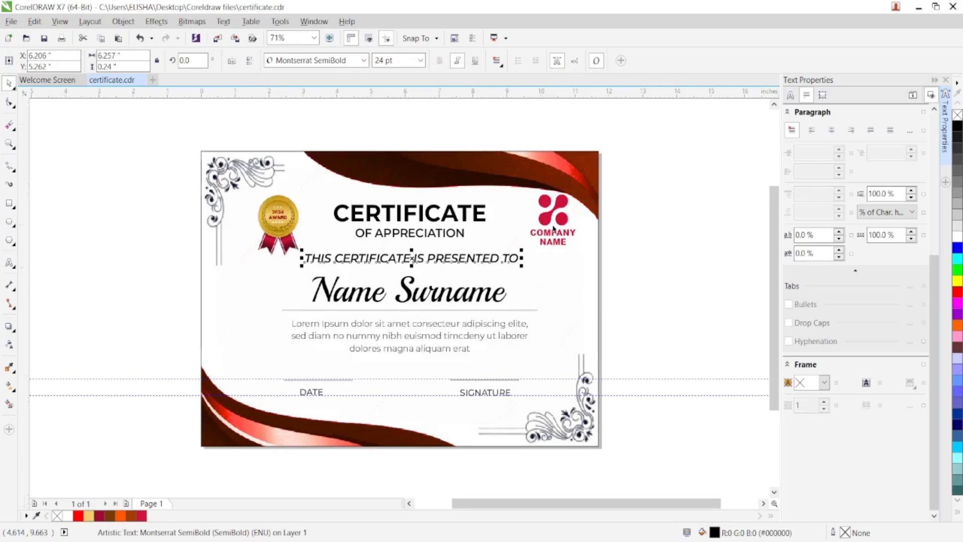
{"action": "key", "text": "ctrl+z"}
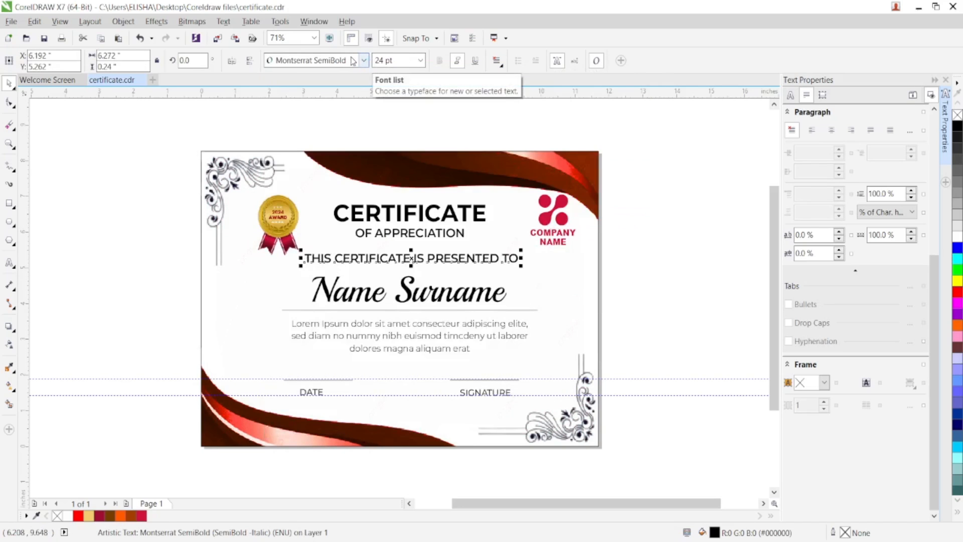
- Set "THIS CERTIFICATE IS PRESENTED TO" in Montserrat Bold
{"action": "left_click", "coordinate": [363, 60]}
{"action": "left_click", "coordinate": [637, 232]}
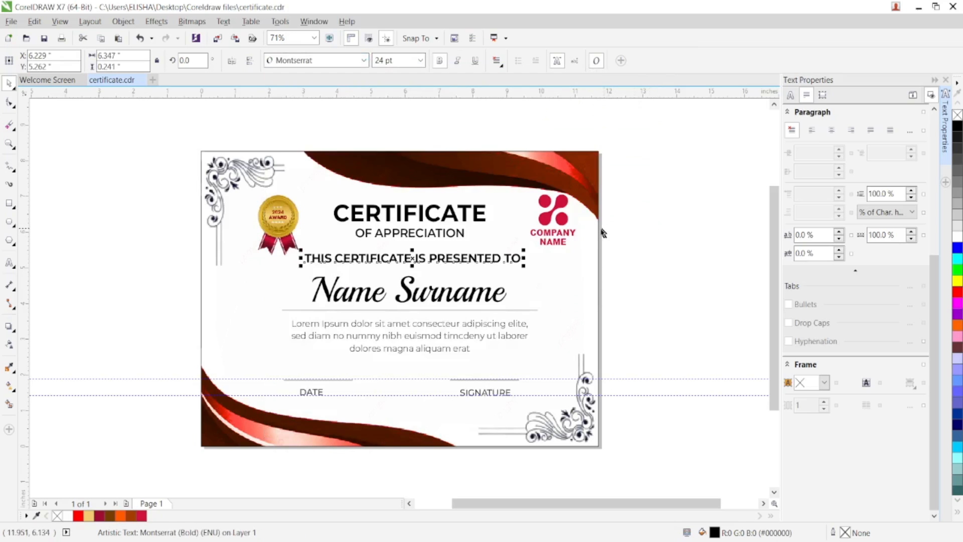
- Set "THIS CERTIFICATE IS PRESENTED TO" in Montserrat Medium and shift it slightly right to centre it beneath the heading
{"action": "left_click", "coordinate": [328, 60]}
{"action": "mouse_move", "coordinate": [472, 80]}
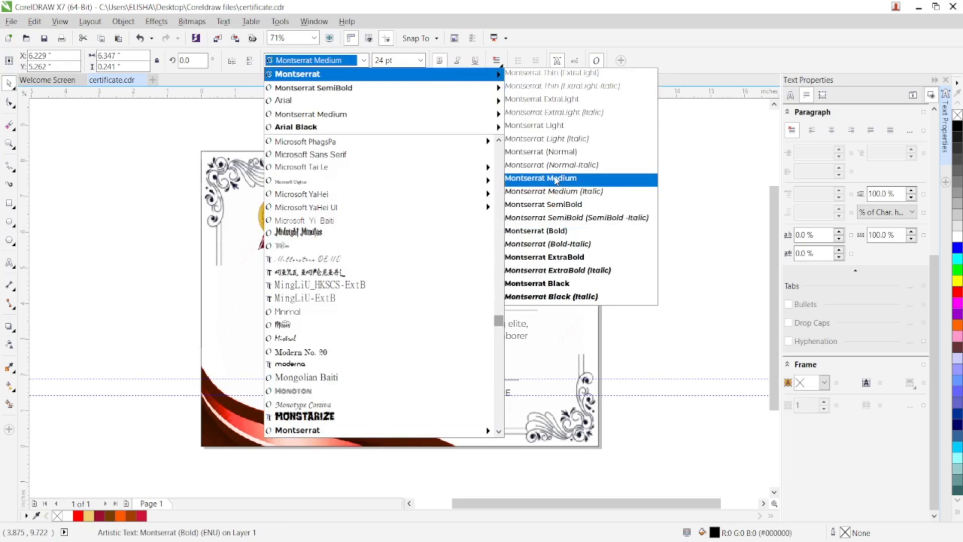
{"action": "left_click", "coordinate": [547, 186]}
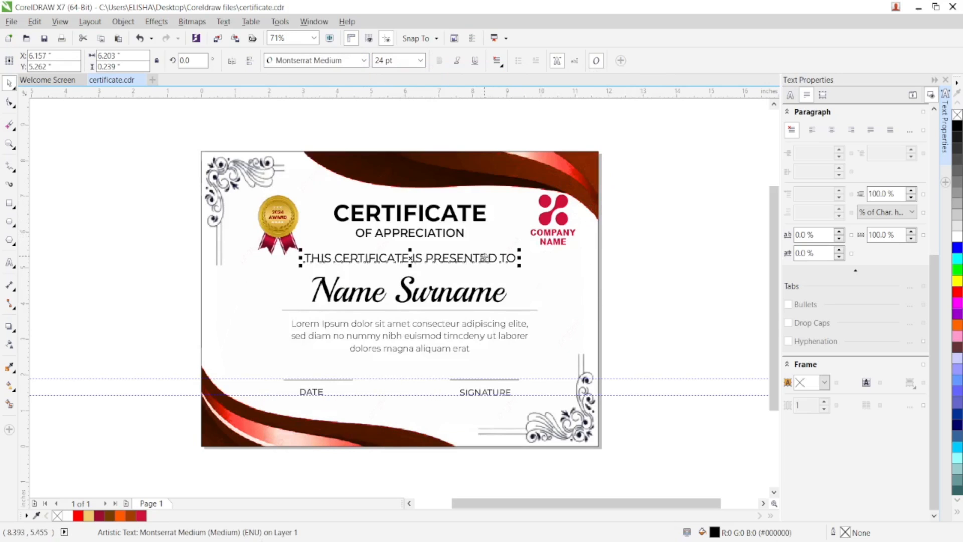
{"action": "left_click_drag", "start_coordinate": [486, 258], "coordinate": [489, 257]}
{"action": "left_click", "coordinate": [631, 231]}
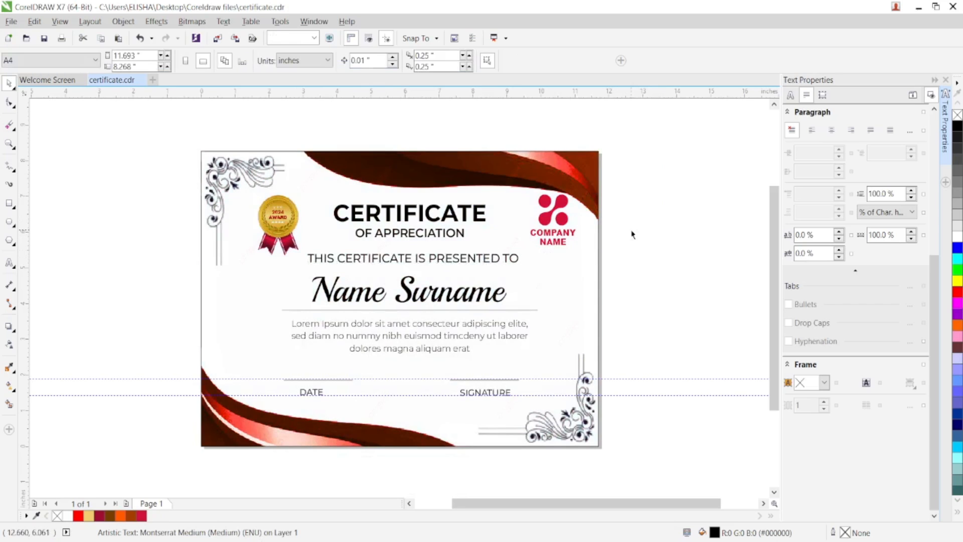
- Nudge the "CERTIFICATE OF APPRECIATION" heading slightly left, towards the award badge
{"action": "left_click", "coordinate": [276, 210]}
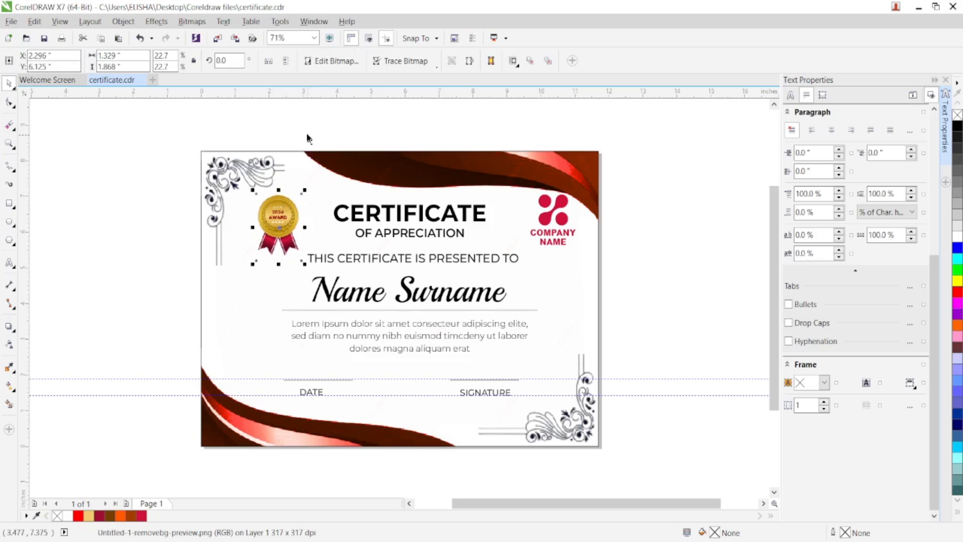
{"action": "left_click_drag", "start_coordinate": [307, 135], "coordinate": [497, 253]}
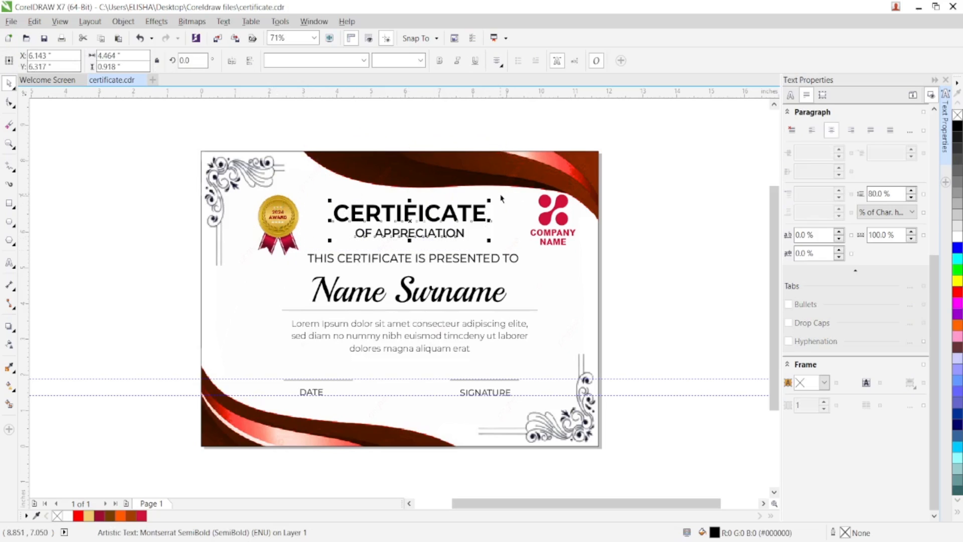
{"action": "key", "text": "Left"}
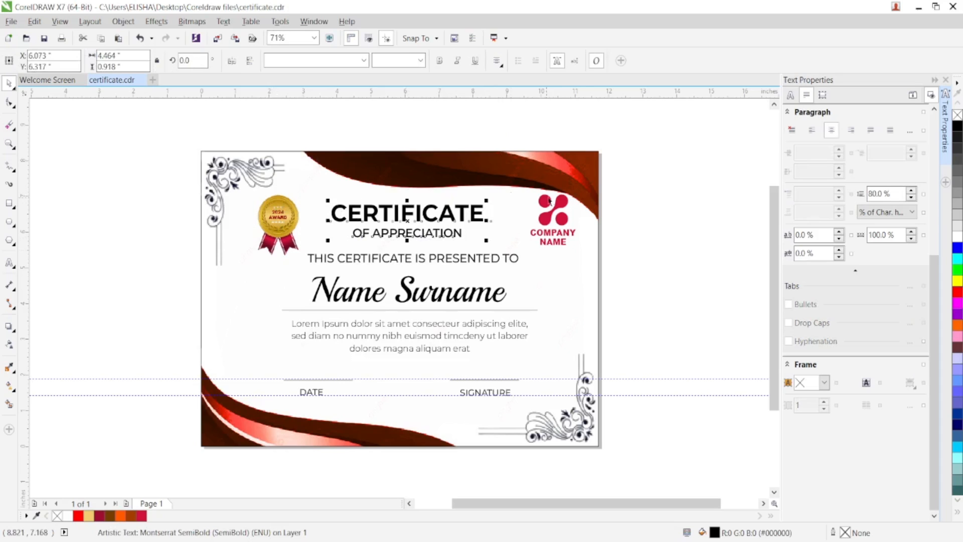
- Shift the company logo group slightly left and down and scale it down a little
{"action": "left_click_drag", "start_coordinate": [630, 287], "coordinate": [517, 158]}
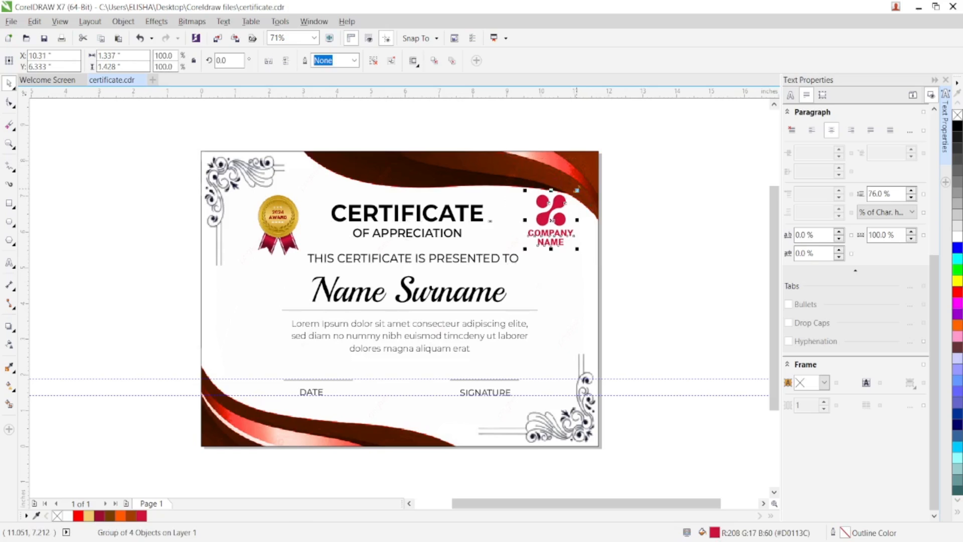
{"action": "key", "text": "Down"}
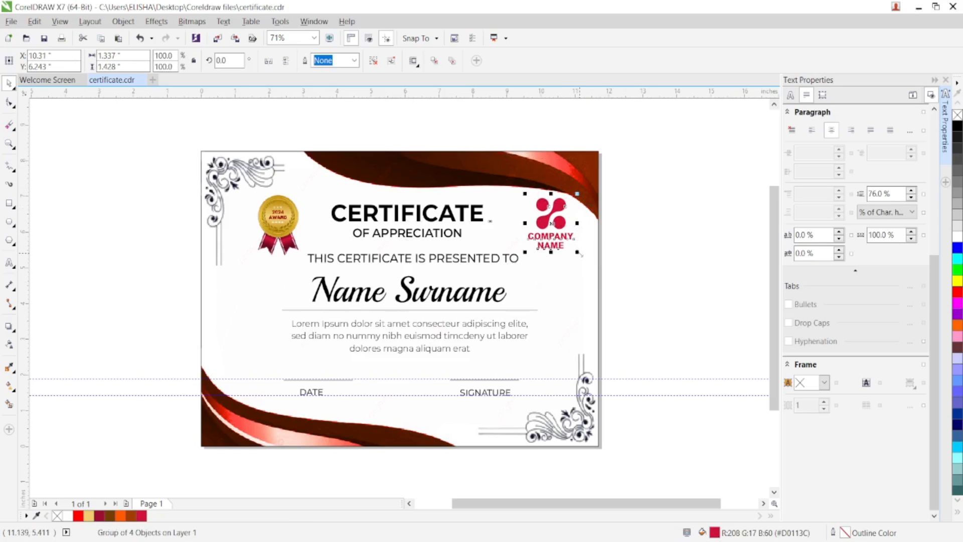
{"action": "left_click_drag", "start_coordinate": [579, 252], "coordinate": [575, 248]}
{"action": "mouse_move", "coordinate": [527, 195]}
{"action": "left_mouse_down"}
{"action": "mouse_move", "coordinate": [534, 203]}
{"action": "mouse_move", "coordinate": [521, 196]}
{"action": "left_mouse_up"}
{"action": "left_click", "coordinate": [637, 213]}
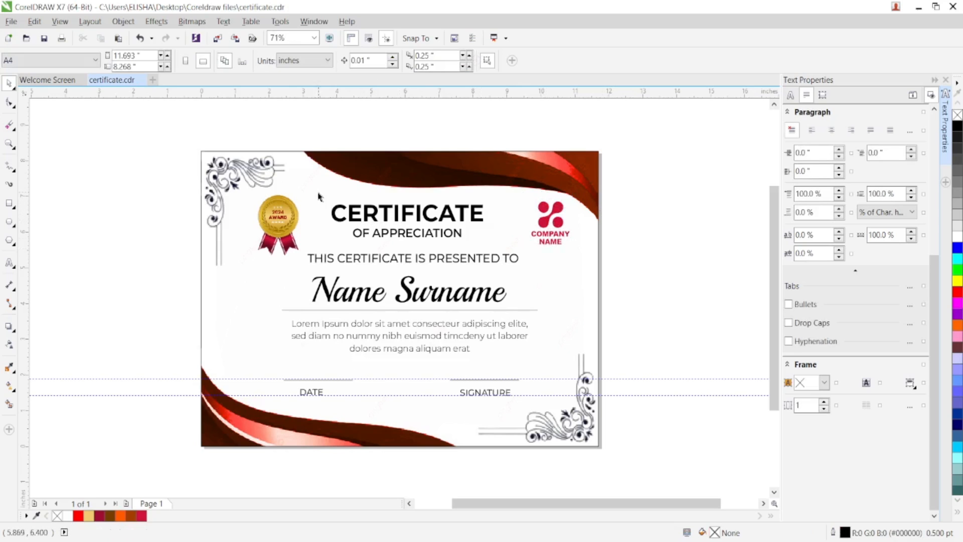
- Nudge the "CERTIFICATE OF APPRECIATION" heading slightly right to recentre it above the presentation line
{"action": "left_click_drag", "start_coordinate": [305, 115], "coordinate": [489, 243]}
{"action": "scroll", "coordinate": [506, 261], "scroll_direction": "down", "scroll_amount": 1}
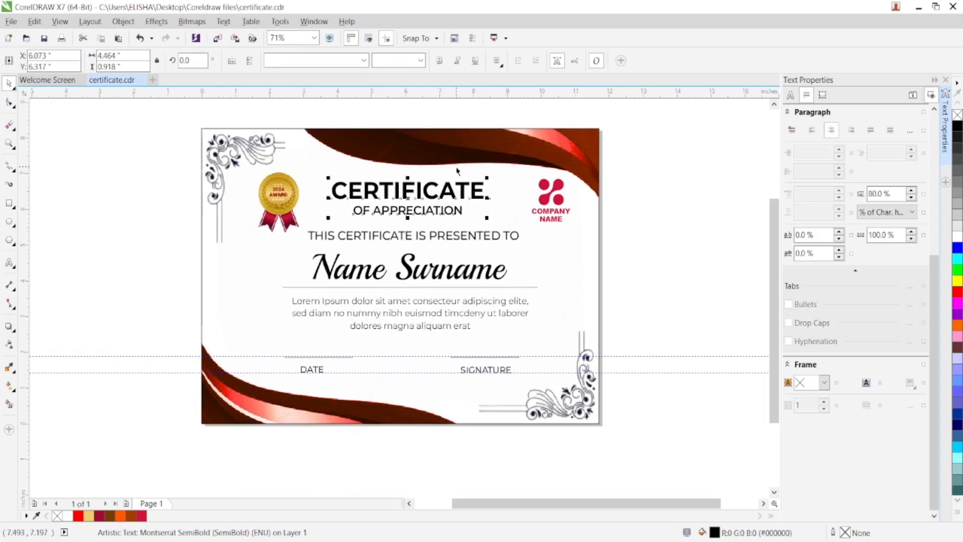
{"action": "key", "text": "Right"}
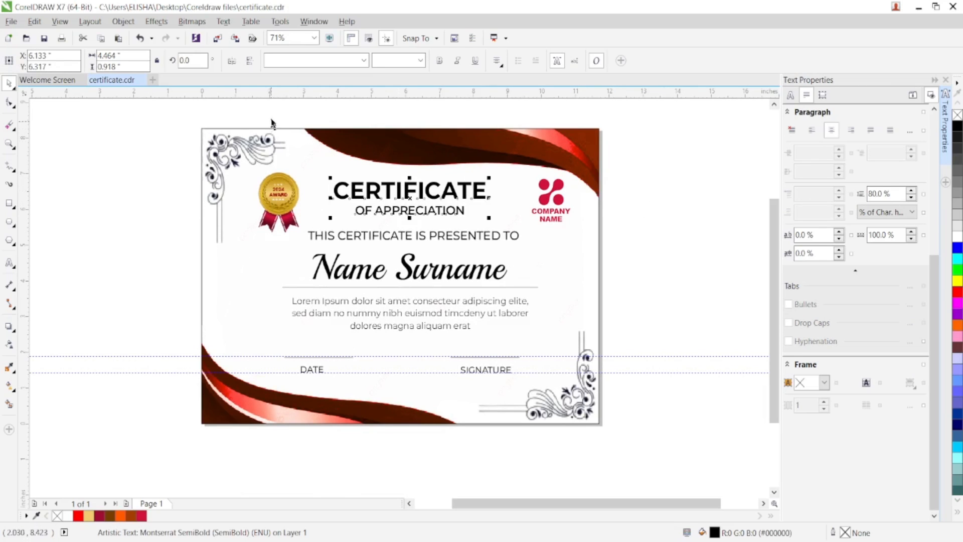
{"action": "left_click_drag", "start_coordinate": [271, 122], "coordinate": [517, 351]}
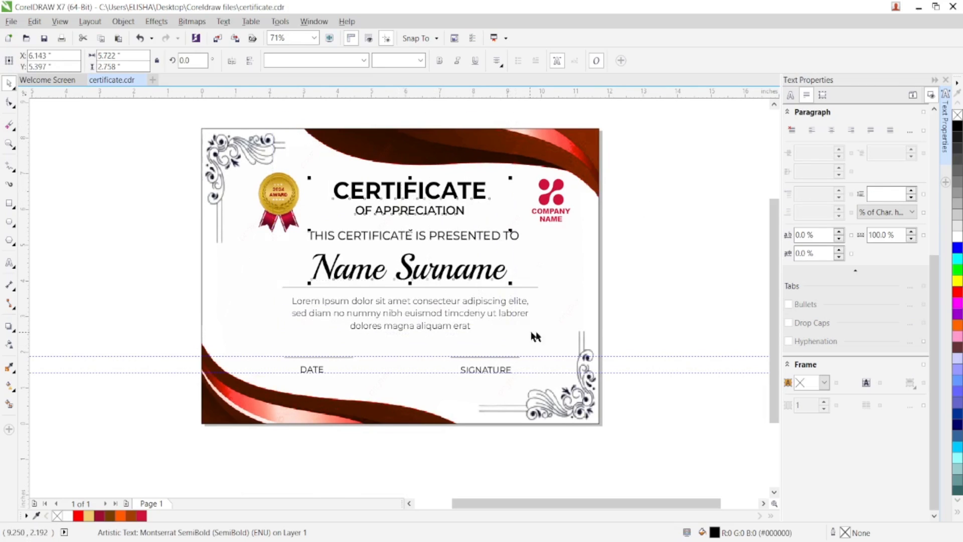
{"action": "left_click", "coordinate": [658, 295]}
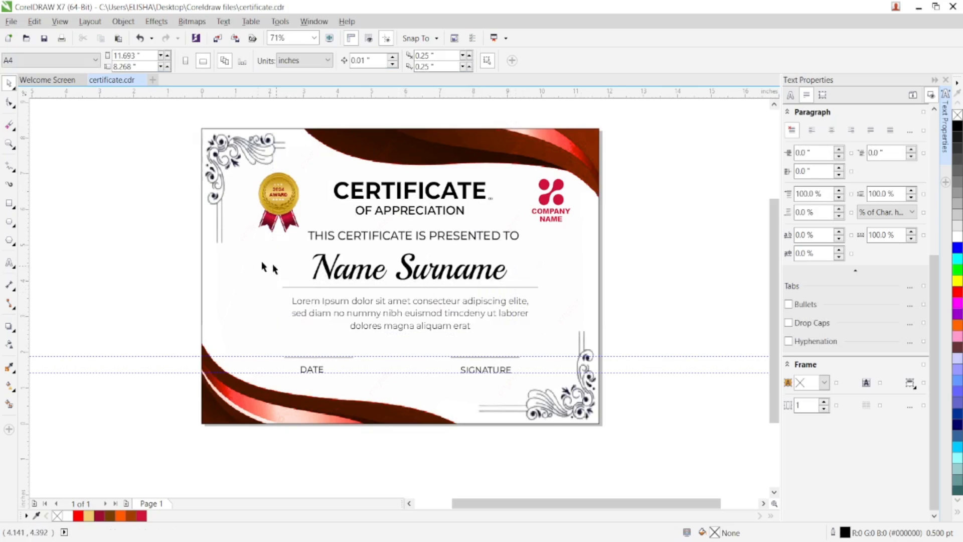
- Move the recipient name, its underline and the Lorem Ipsum paragraph down together by about 0.07 inch
{"action": "left_click_drag", "start_coordinate": [172, 239], "coordinate": [608, 348]}
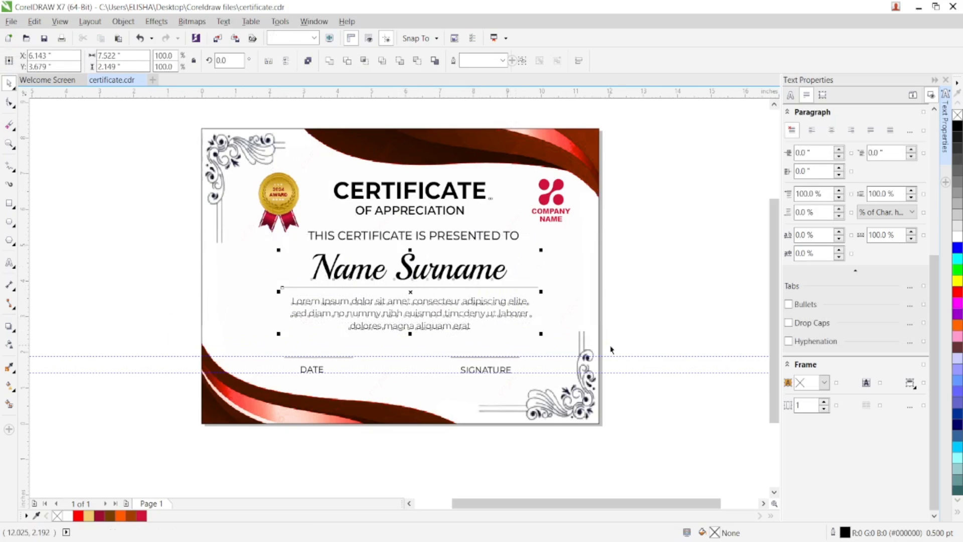
{"action": "key", "text": "Down"}
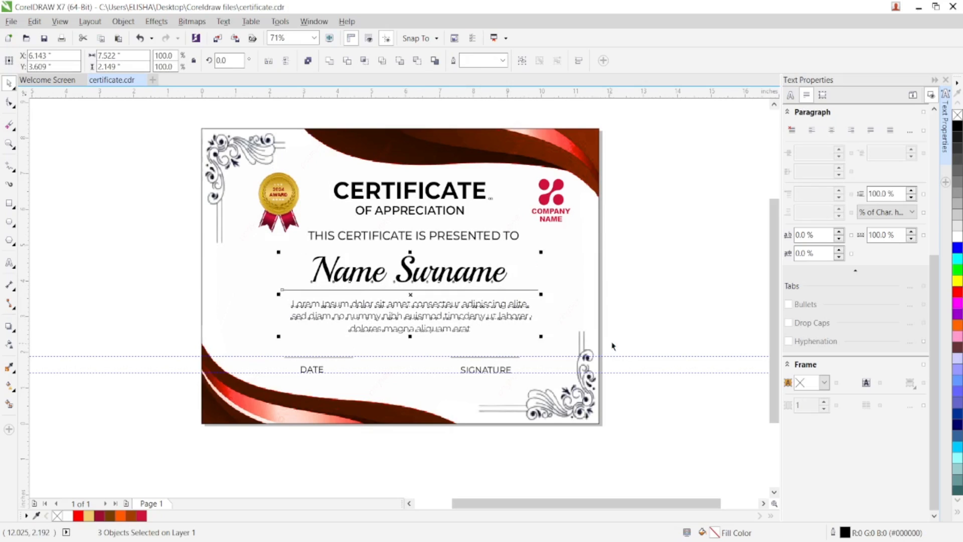
{"action": "left_click", "coordinate": [633, 306]}
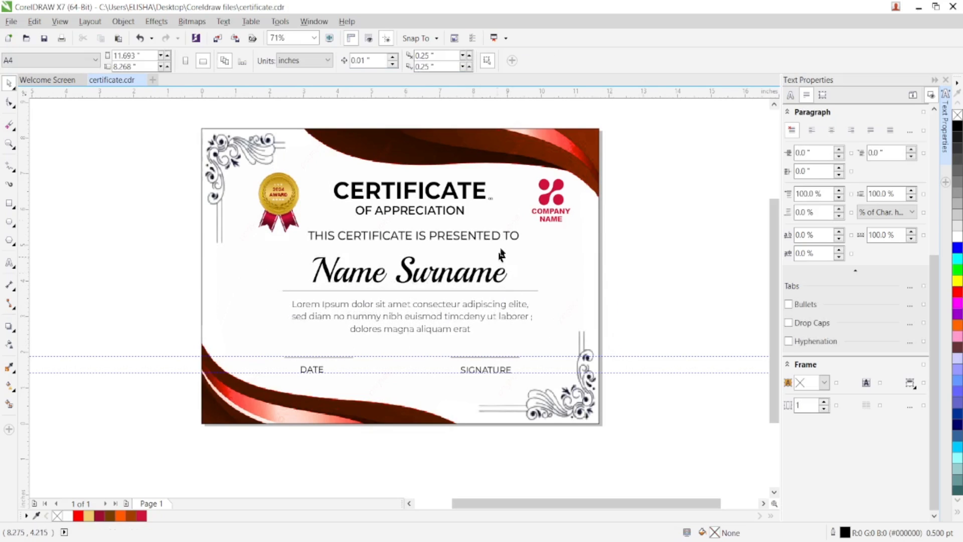
- Fit the whole certificate in view and close the Text Properties docker
{"action": "left_click", "coordinate": [314, 38]}
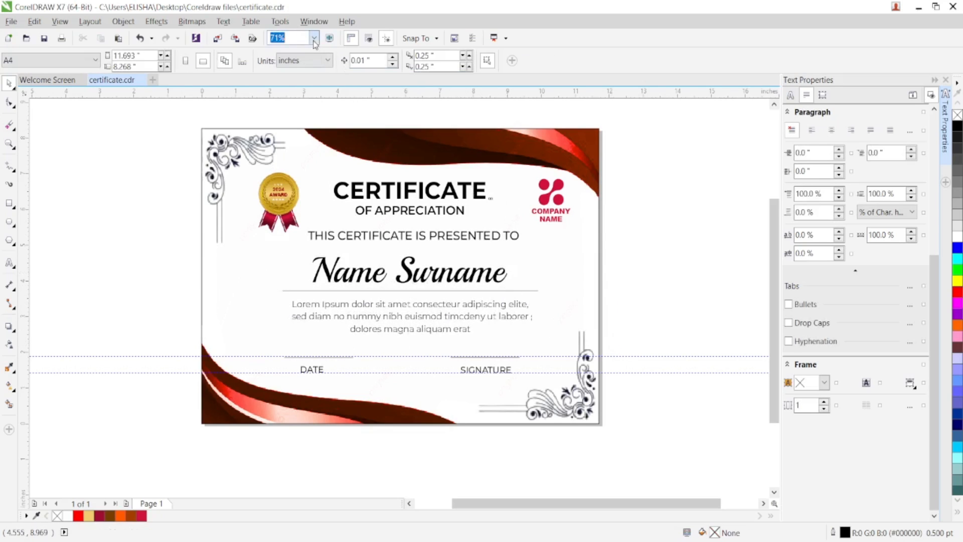
{"action": "left_click", "coordinate": [309, 62]}
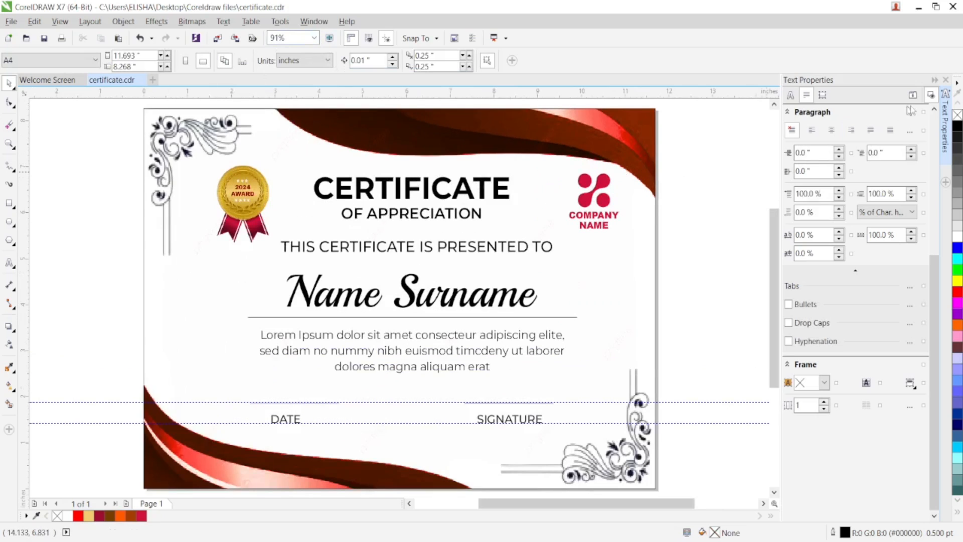
{"action": "left_click", "coordinate": [946, 80]}
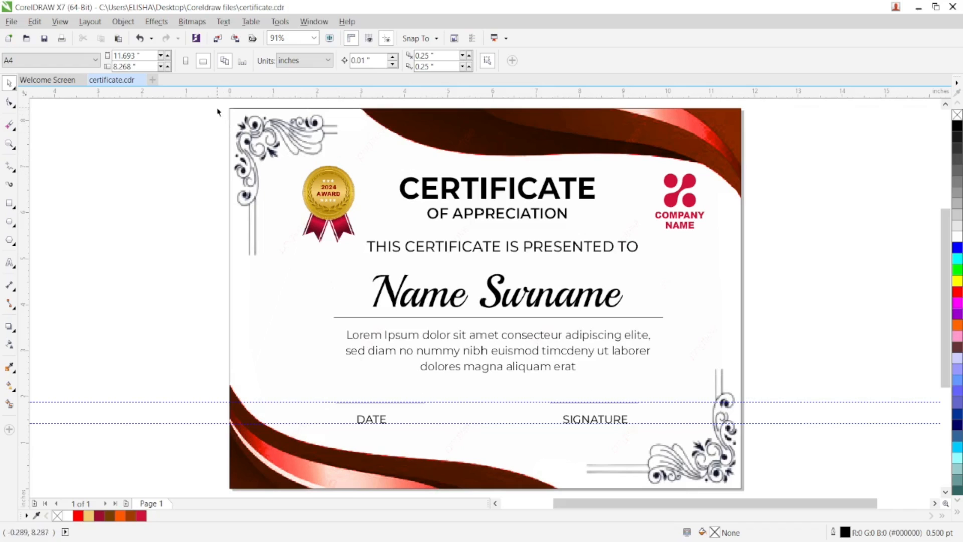
- Examine the background PowerClip rectangle's outline up close at the certificate's upper-left corner
{"action": "left_click", "coordinate": [232, 113]}
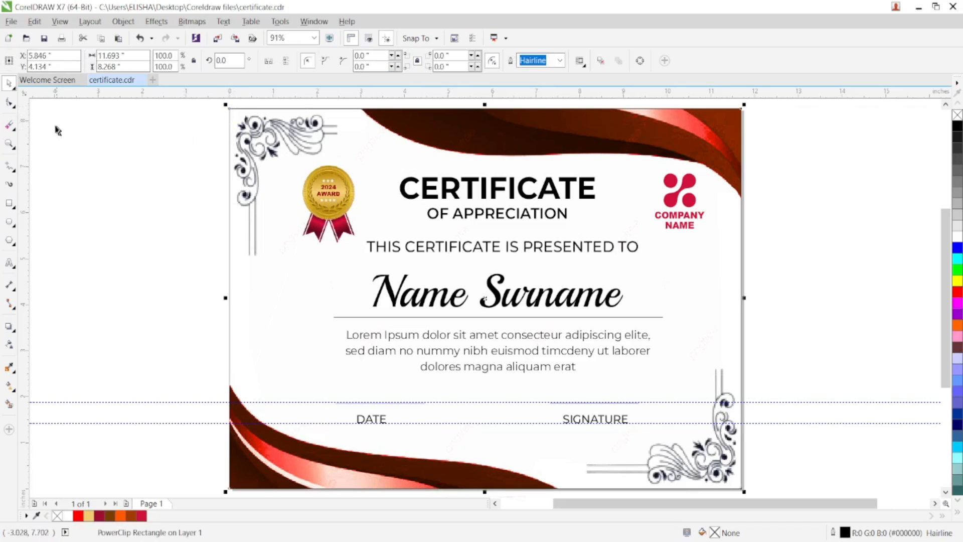
{"action": "left_click", "coordinate": [9, 144]}
{"action": "left_click", "coordinate": [239, 163]}
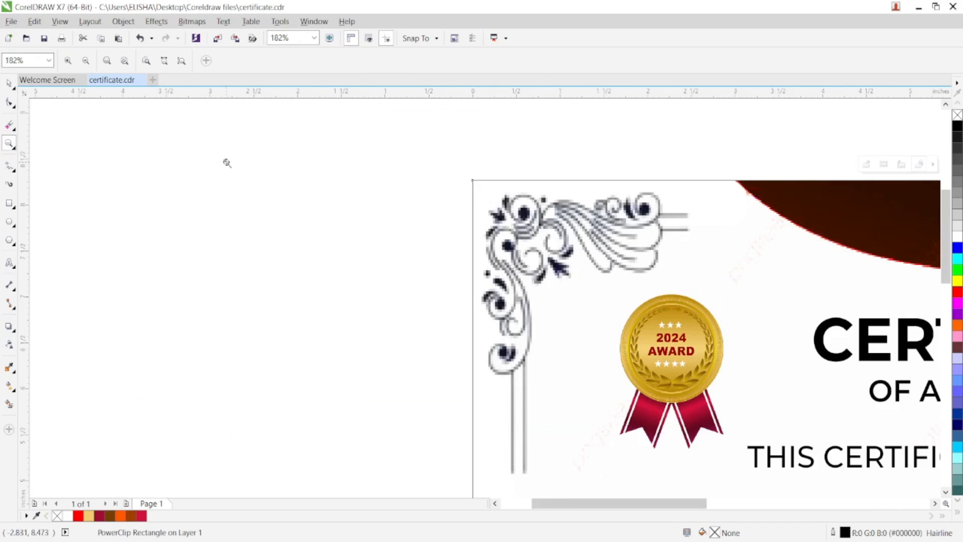
{"action": "left_click", "coordinate": [9, 83]}
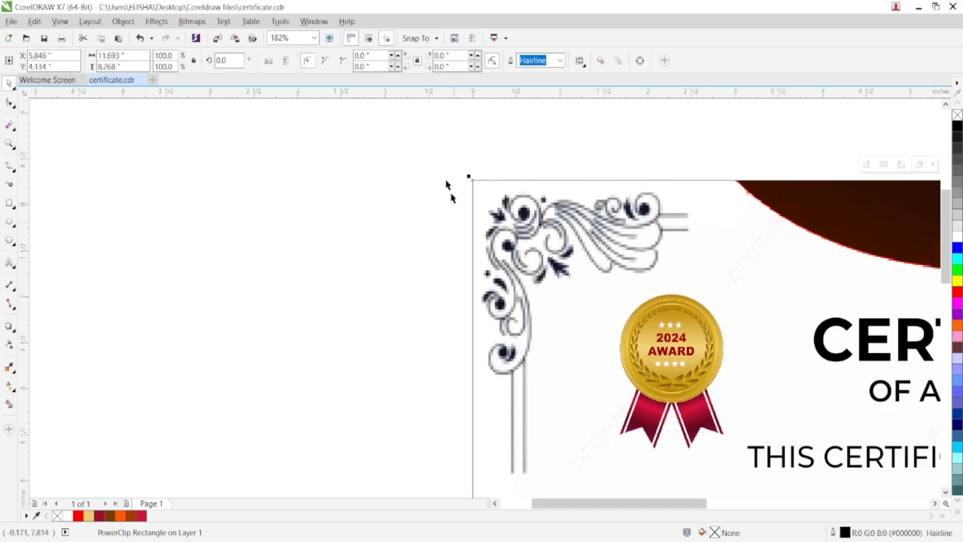
{"action": "left_click", "coordinate": [314, 39]}
{"action": "left_click", "coordinate": [304, 63]}
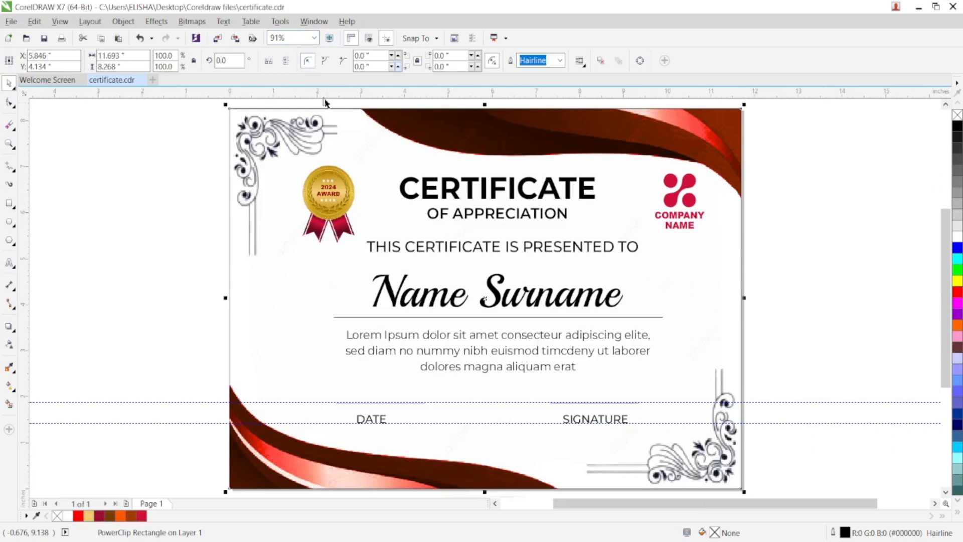
{"action": "left_click", "coordinate": [183, 140]}
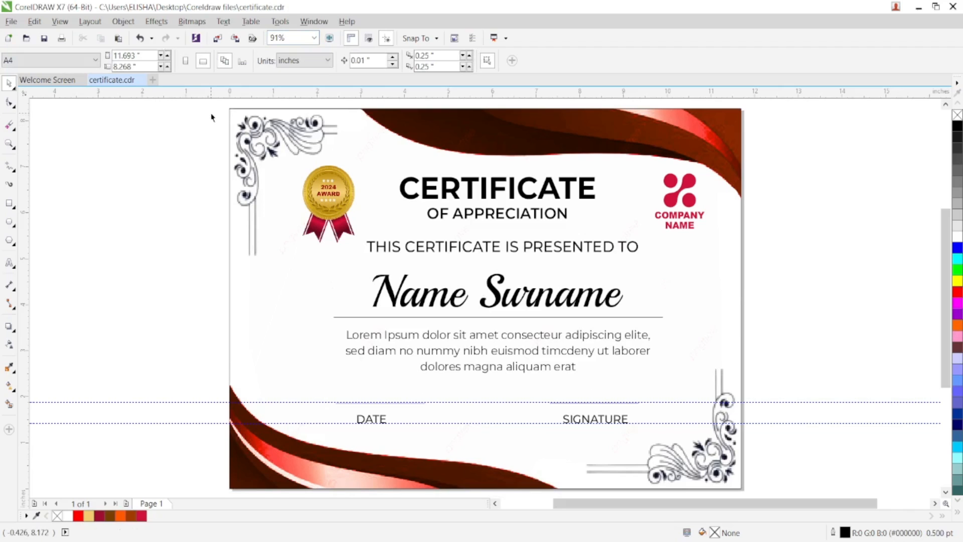
- Remove the hairline outline from the background PowerClip rectangle, checking its edge at the certificate's upper-right corner
{"action": "left_click", "coordinate": [231, 115]}
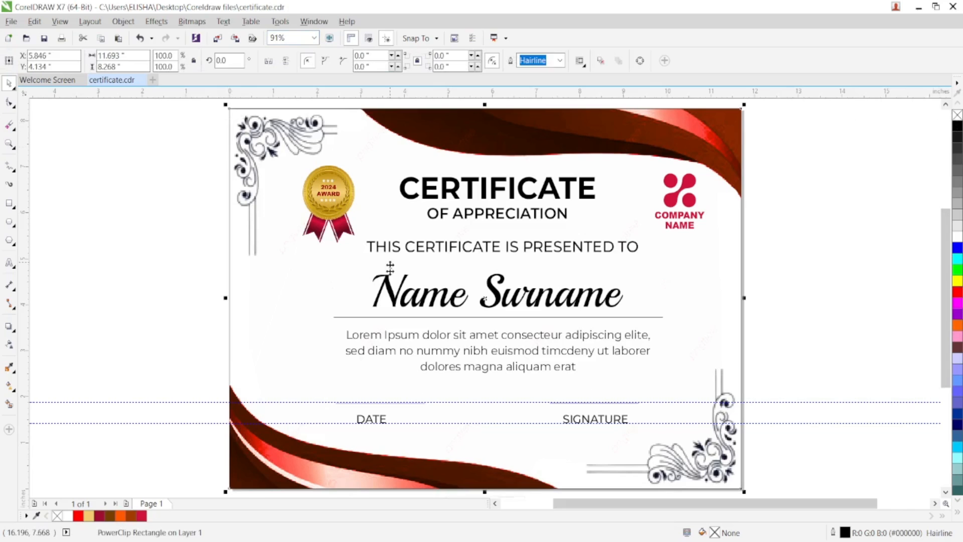
{"action": "left_click", "coordinate": [9, 143]}
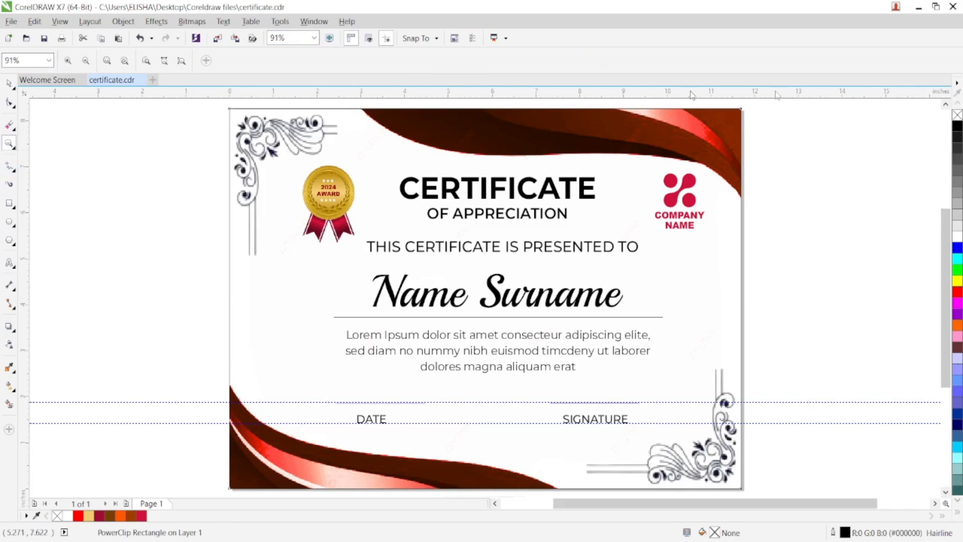
{"action": "left_click", "coordinate": [924, 114]}
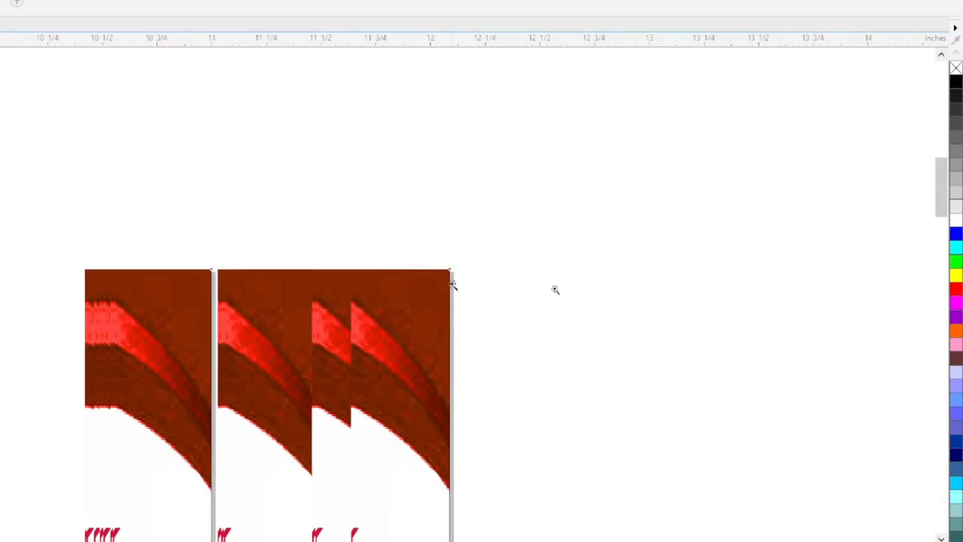
{"action": "left_click", "coordinate": [335, 270]}
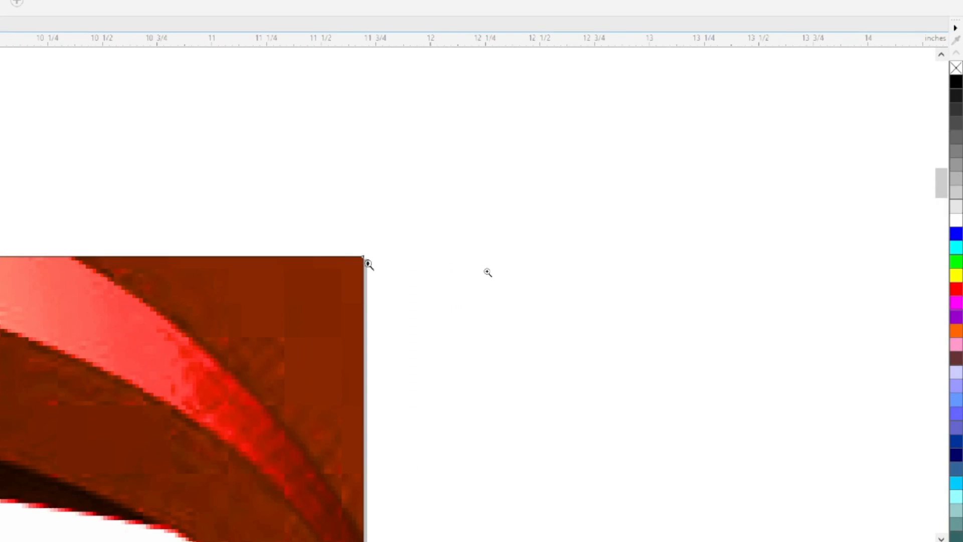
{"action": "left_click", "coordinate": [440, 275]}
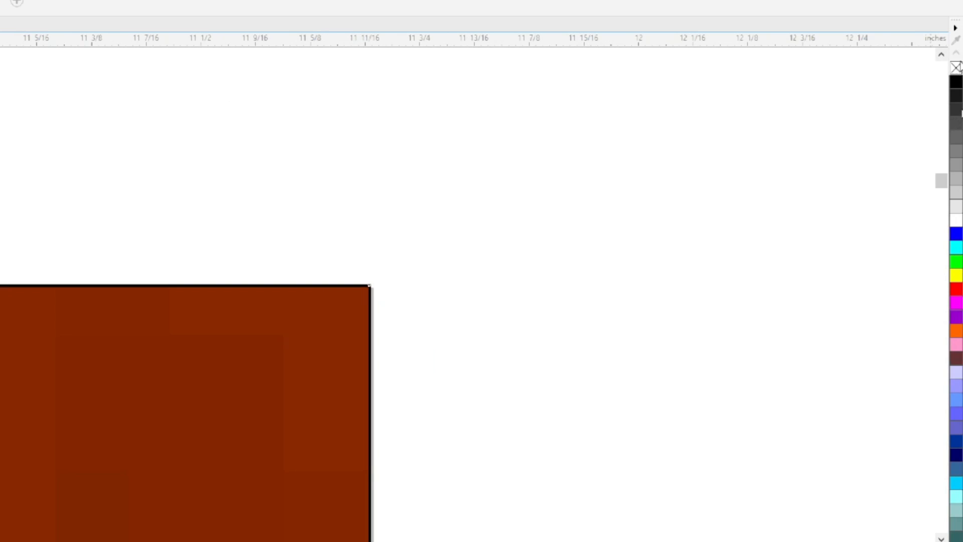
{"action": "right_click", "coordinate": [956, 67]}
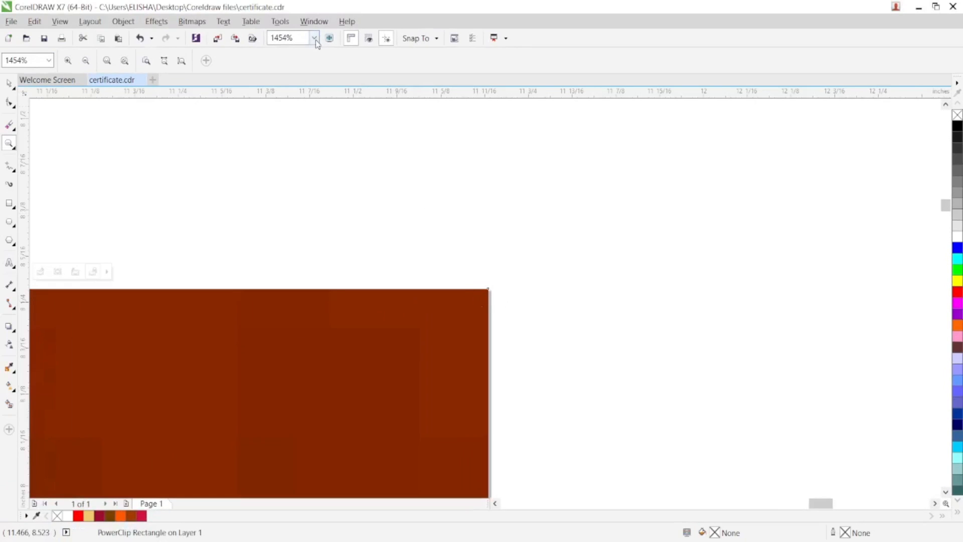
{"action": "left_click", "coordinate": [314, 39]}
{"action": "left_click", "coordinate": [303, 54]}
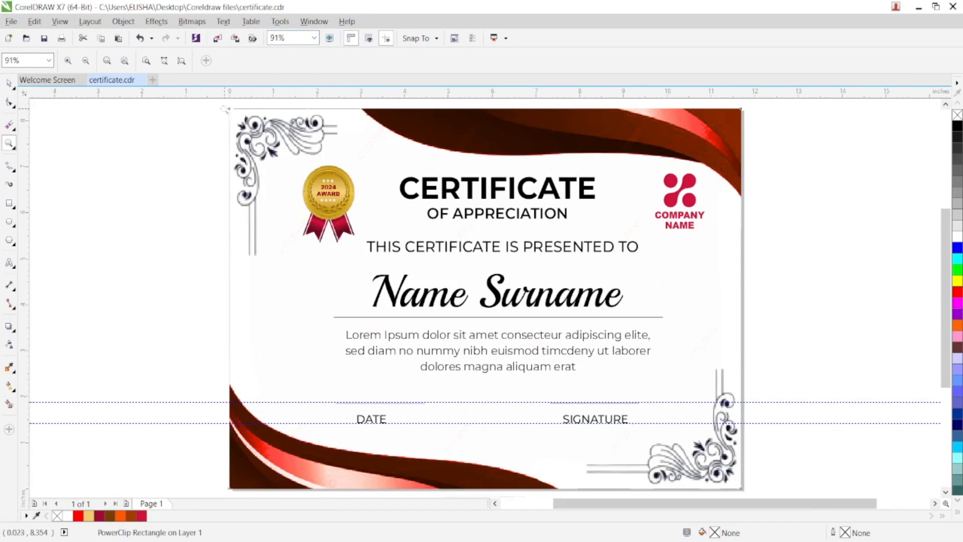
{"action": "left_click", "coordinate": [8, 83]}
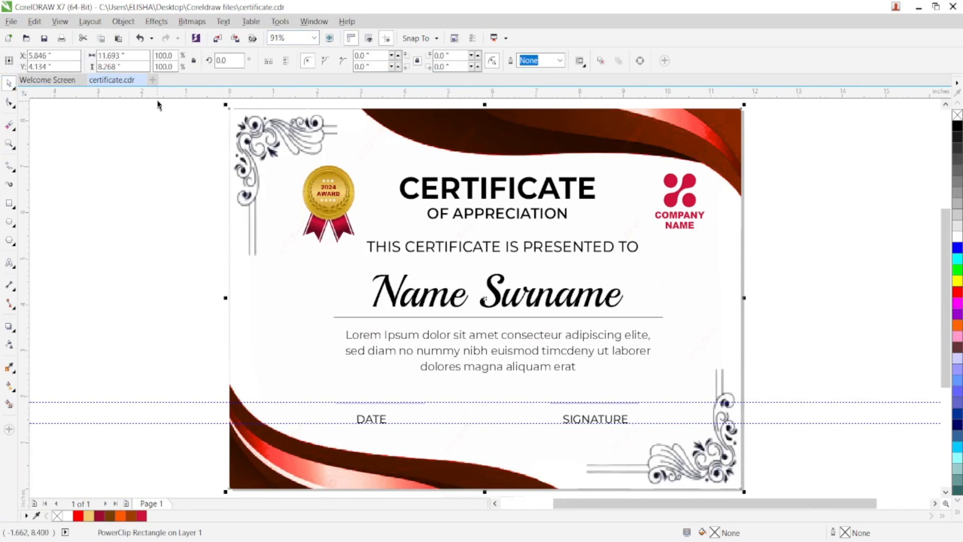
- Group all the certificate's objects, including the background, into a single group
{"action": "left_click_drag", "start_coordinate": [157, 104], "coordinate": [679, 472]}
{"action": "key", "text": "ctrl+a"}
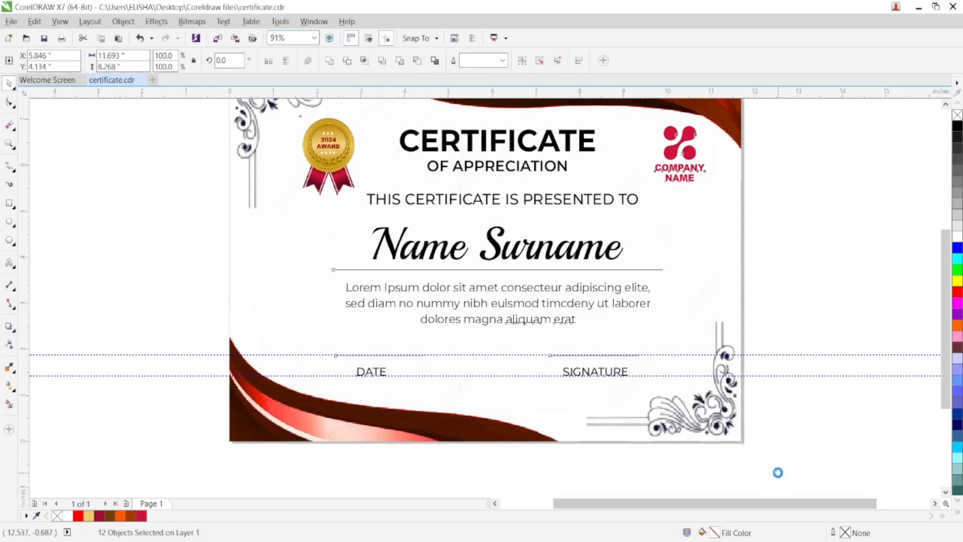
{"action": "key", "text": "ctrl+g"}
{"action": "left_click", "coordinate": [316, 38]}
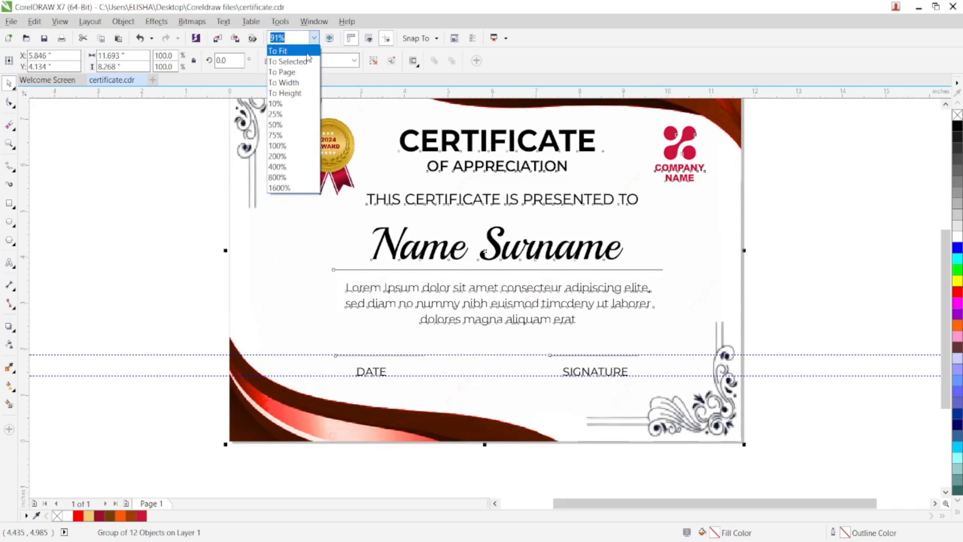
{"action": "left_click", "coordinate": [309, 60]}
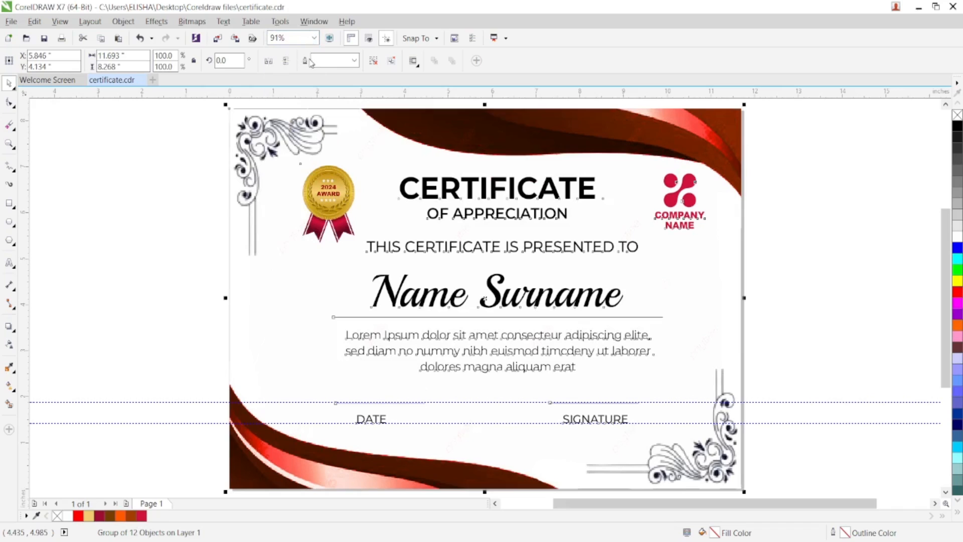
{"action": "left_click", "coordinate": [794, 175]}
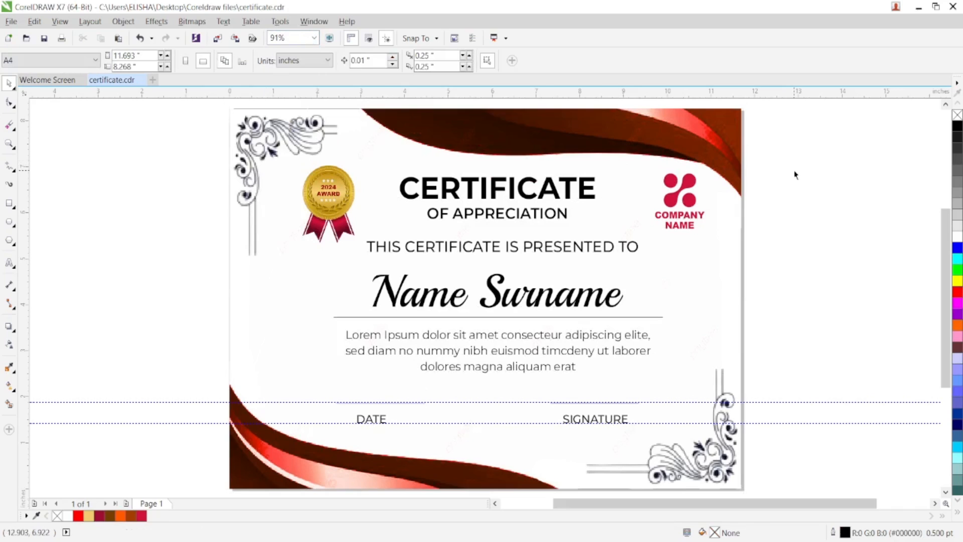